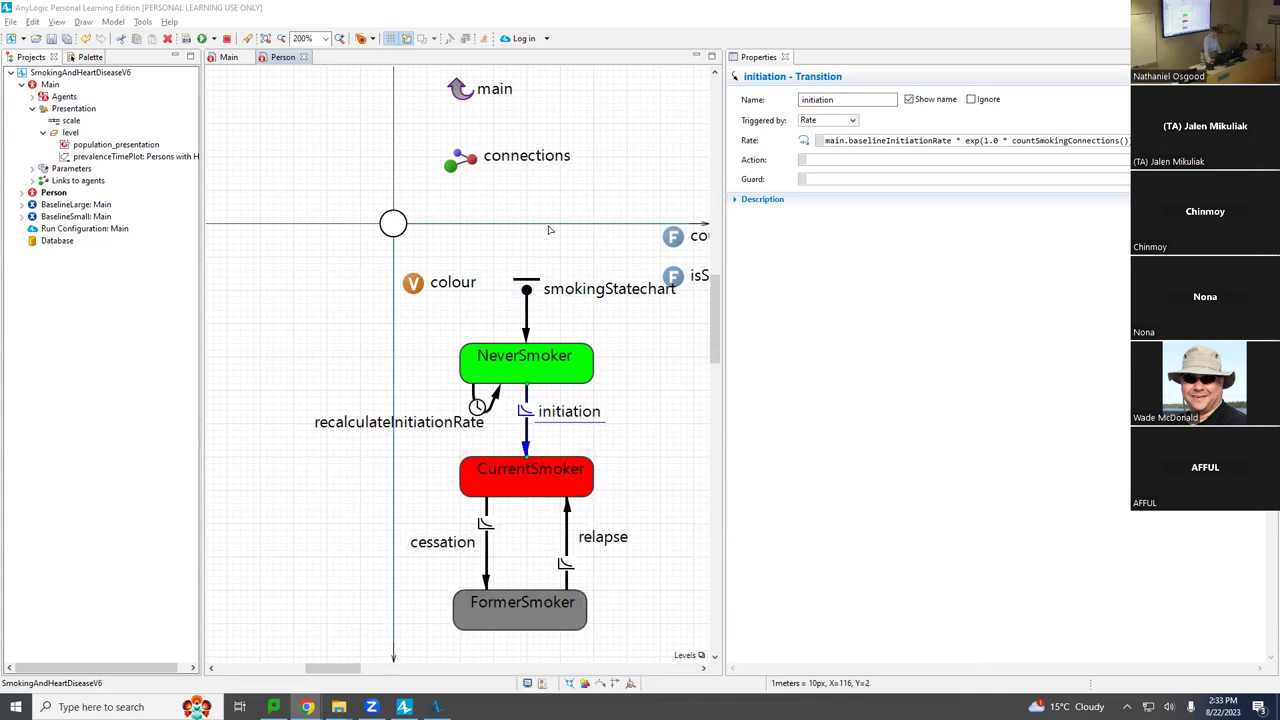
Add a new statistic to the population of Person agents in Main
{"action": "left_click", "coordinate": [228, 57]}
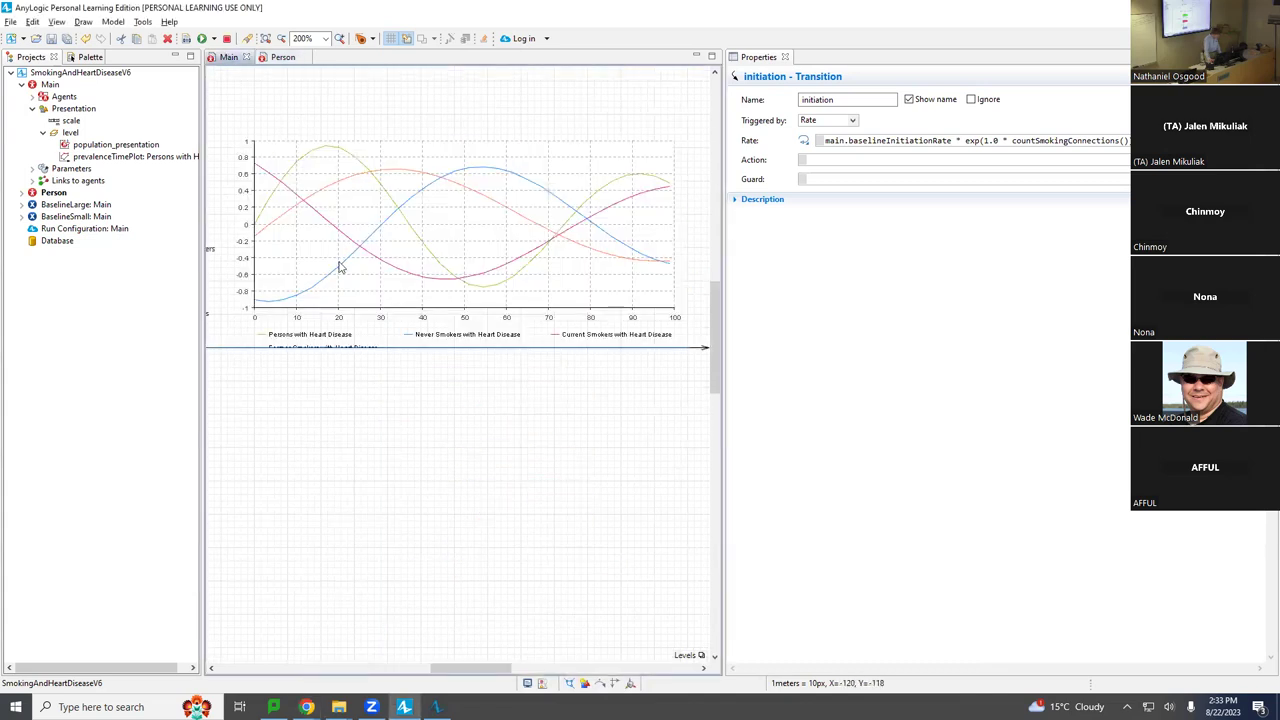
{"action": "left_click", "coordinate": [433, 672]}
{"action": "left_click_drag", "start_coordinate": [433, 672], "coordinate": [289, 672]}
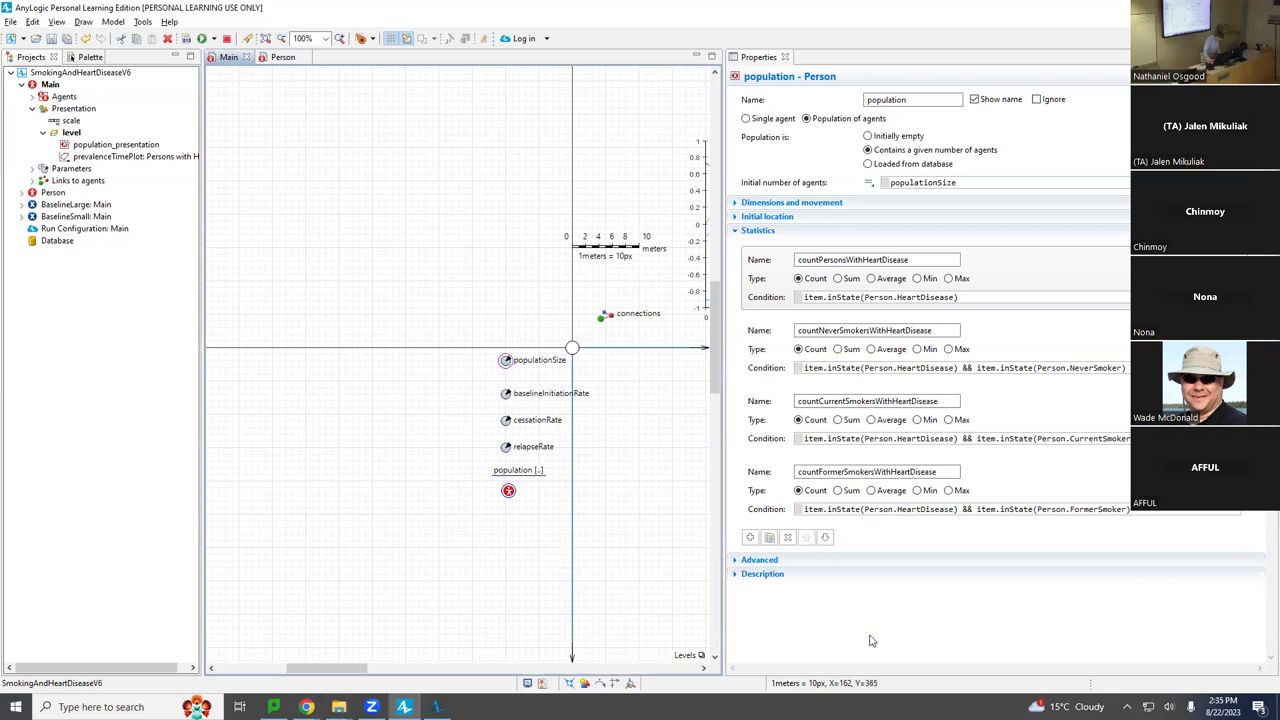
{"action": "left_click", "coordinate": [750, 538]}
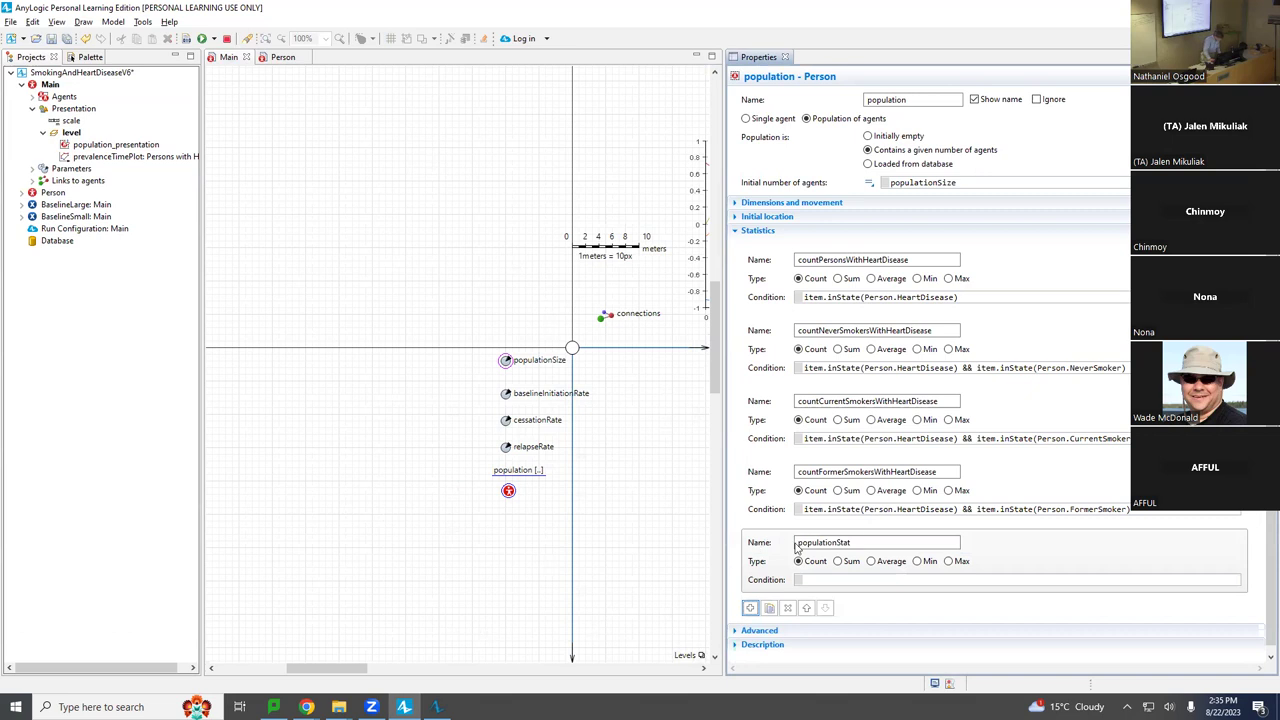
Name the new population statistic proportionOfPopulationWithHeartDisease
{"action": "double_click", "coordinate": [800, 542]}
{"action": "type", "text": "fractio"}
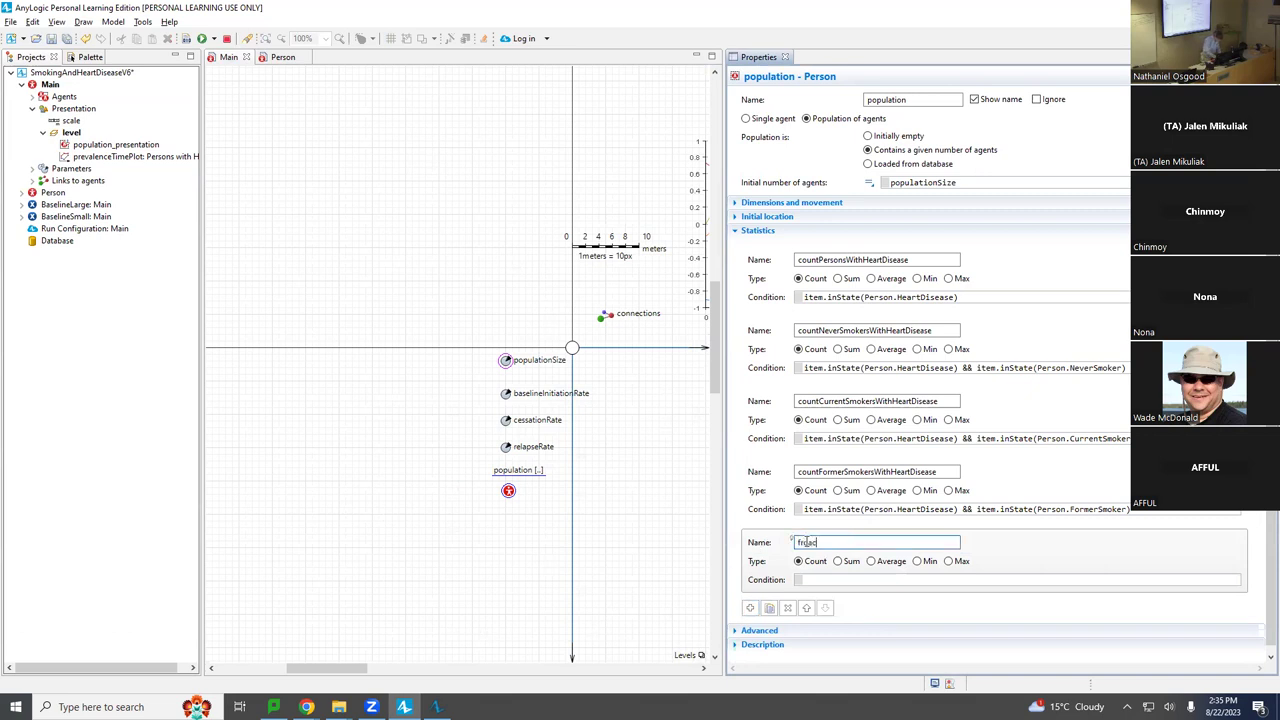
{"action": "key", "text": "BackSpace"}
{"action": "key", "text": "BackSpace"}
{"action": "key", "text": "BackSpace"}
{"action": "key", "text": "BackSpace"}
{"action": "key", "text": "BackSpace"}
{"action": "key", "text": "BackSpace"}
{"action": "key", "text": "BackSpace"}
{"action": "type", "text": "pre"}
{"action": "type", "text": "po"}
{"action": "type", "text": "rtionO"}
{"action": "type", "text": "fHeart"}
{"action": "key", "text": "BackSpace"}
{"action": "key", "text": "BackSpace"}
{"action": "key", "text": "BackSpace"}
{"action": "key", "text": "BackSpace"}
{"action": "key", "text": "BackSpace"}
{"action": "type", "text": "PopulationWithHeartDisease"}
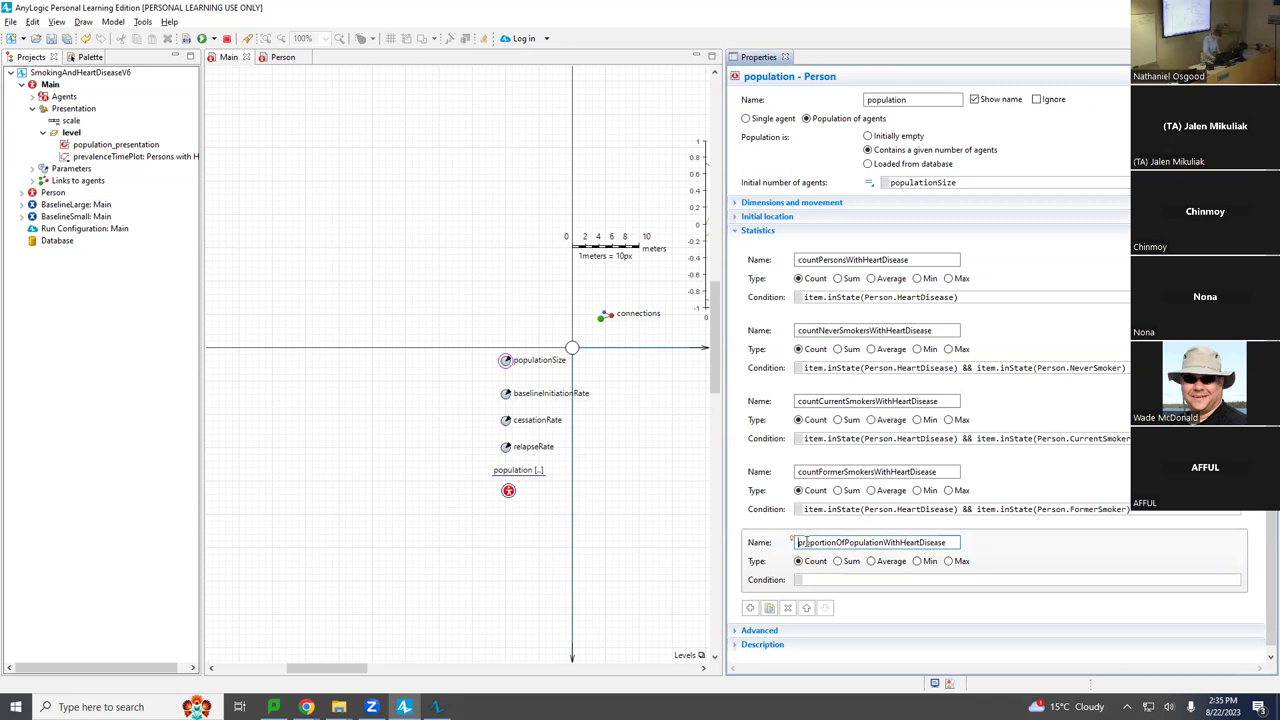
Rename the new population statistic as prevalenceOfHeartDisease
{"action": "double_click", "coordinate": [800, 542]}
{"action": "key", "text": "shift+Left"}
{"action": "key", "text": "shift+Left"}
{"action": "key", "text": "shift+Left"}
{"action": "key", "text": "shift+Left"}
{"action": "key", "text": "shift+Left"}
{"action": "key", "text": "shift+Left"}
{"action": "key", "text": "shift+Left"}
{"action": "key", "text": "shift+Left"}
{"action": "key", "text": "shift+Left"}
{"action": "key", "text": "shift+Left"}
{"action": "key", "text": "shift+Left"}
{"action": "key", "text": "shift+Left"}
{"action": "key", "text": "shift+Left"}
{"action": "key", "text": "shift+Left"}
{"action": "key", "text": "shift+Left"}
{"action": "key", "text": "shift+Right"}
{"action": "key", "text": "shift+Right"}
{"action": "key", "text": "shift+Right"}
{"action": "type", "text": "prev"}
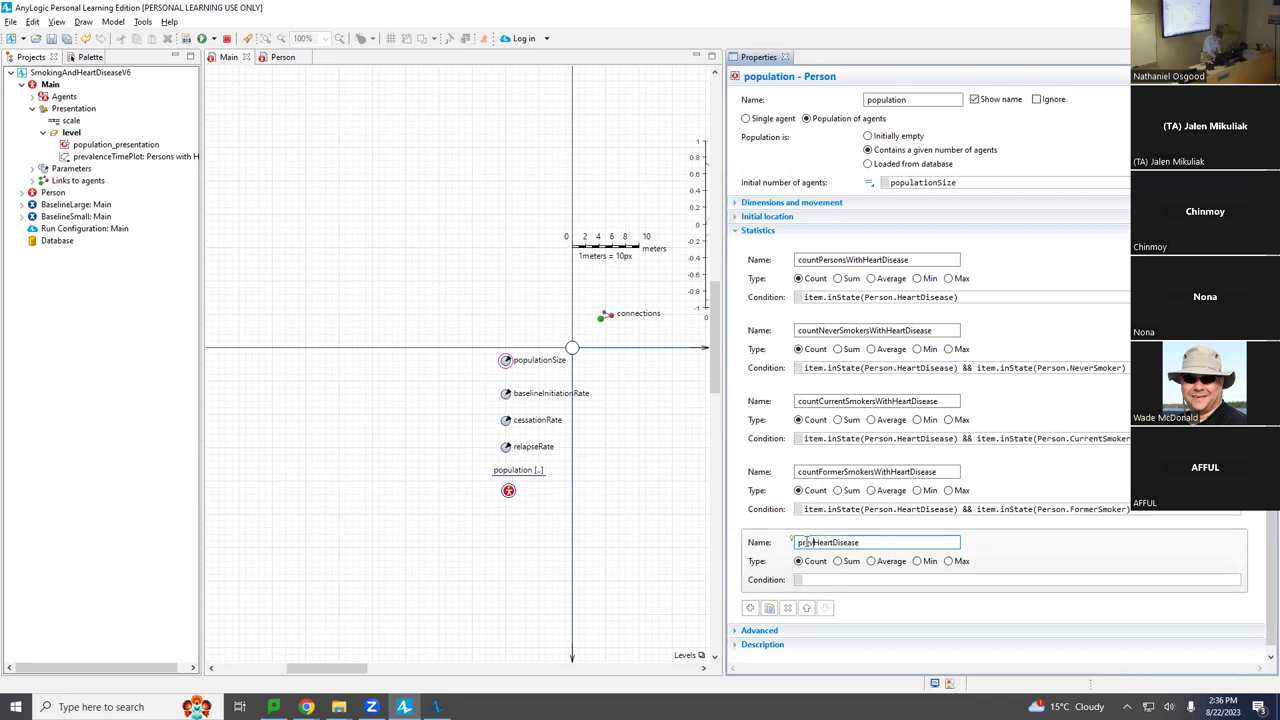
{"action": "type", "text": "alenceOf"}
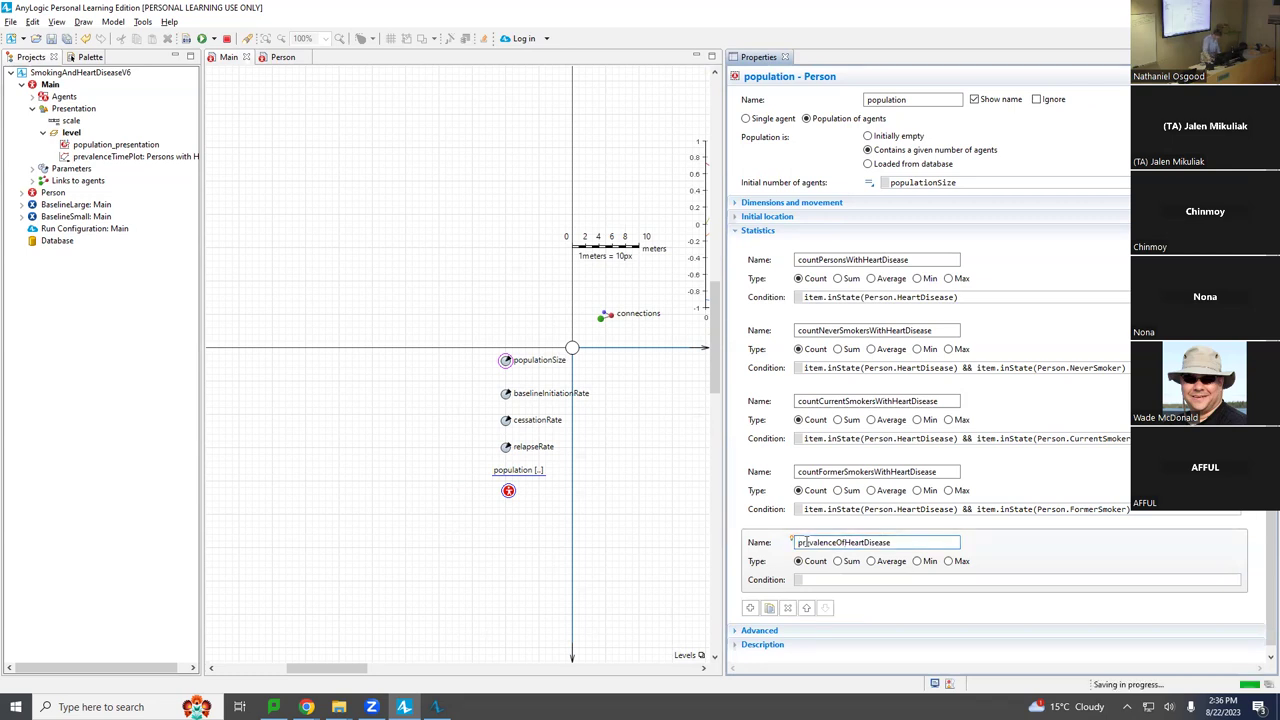
Set the prevalenceOfHeartDisease statistic to type Average with the expression item.inState(Person.HeartDisease) ? 1.0 : 0.0
{"action": "left_click", "coordinate": [883, 566]}
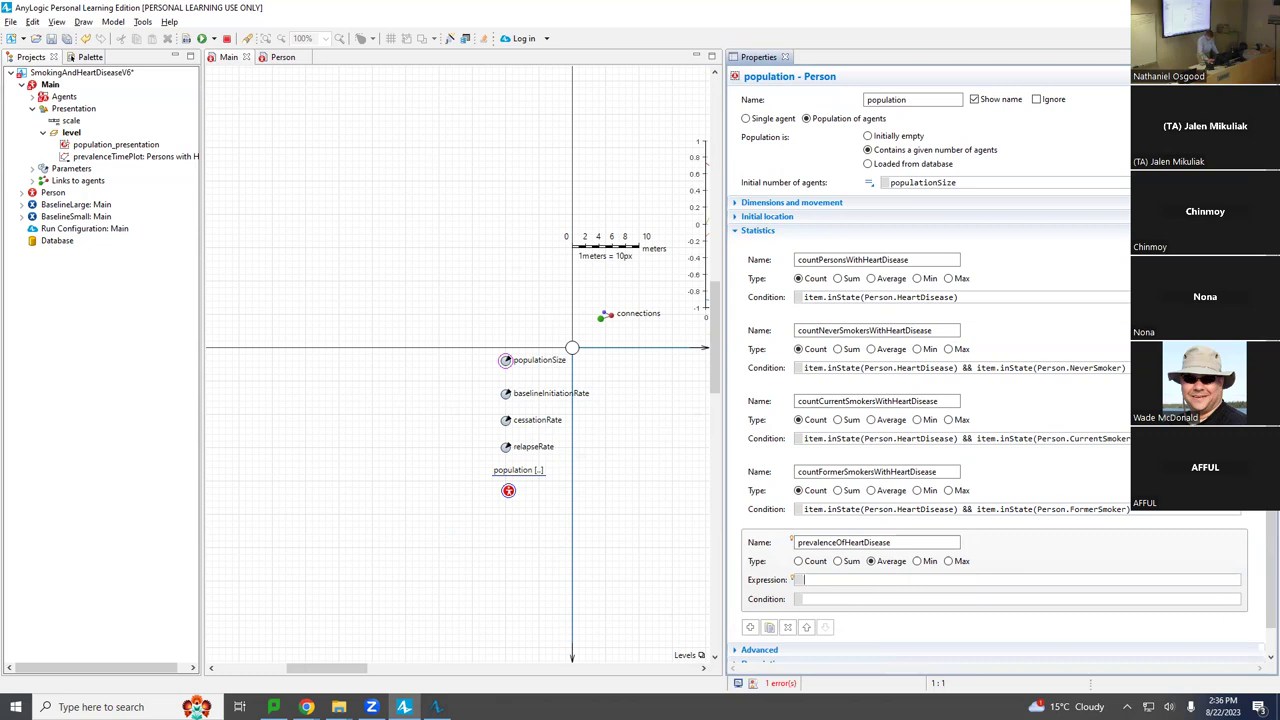
{"action": "key", "text": "alt+Tab"}
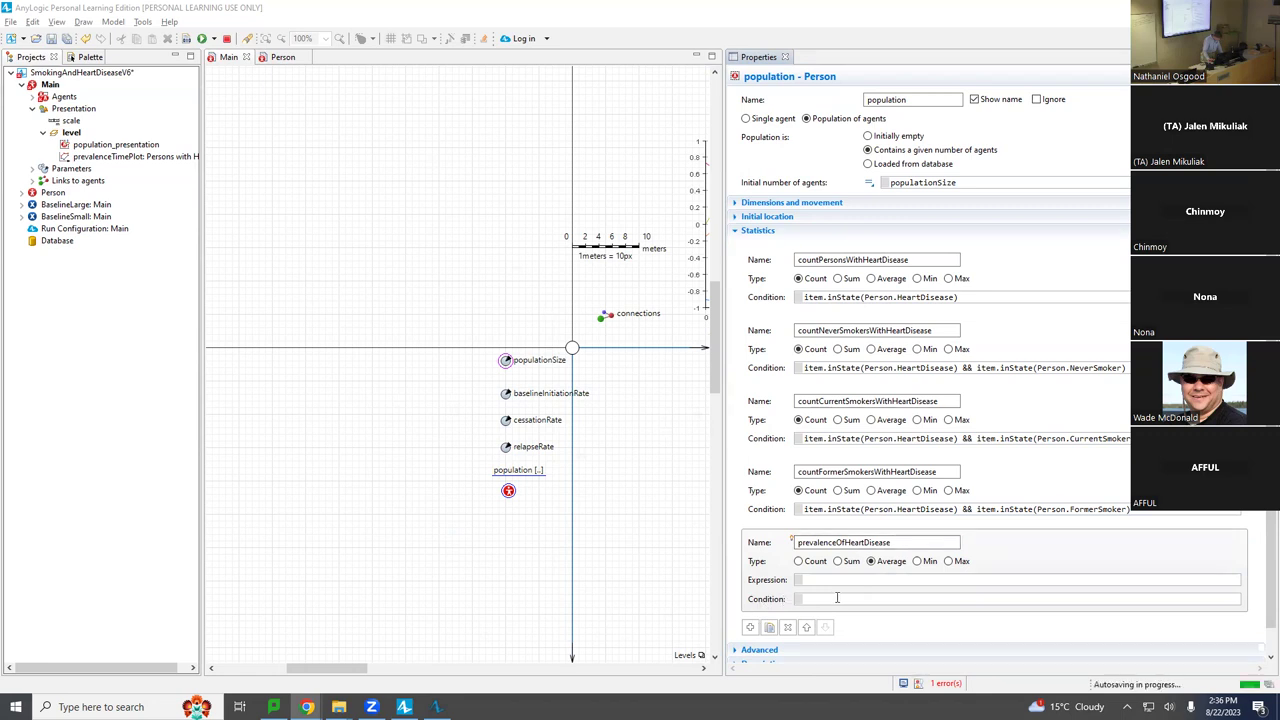
{"action": "left_click", "coordinate": [837, 580]}
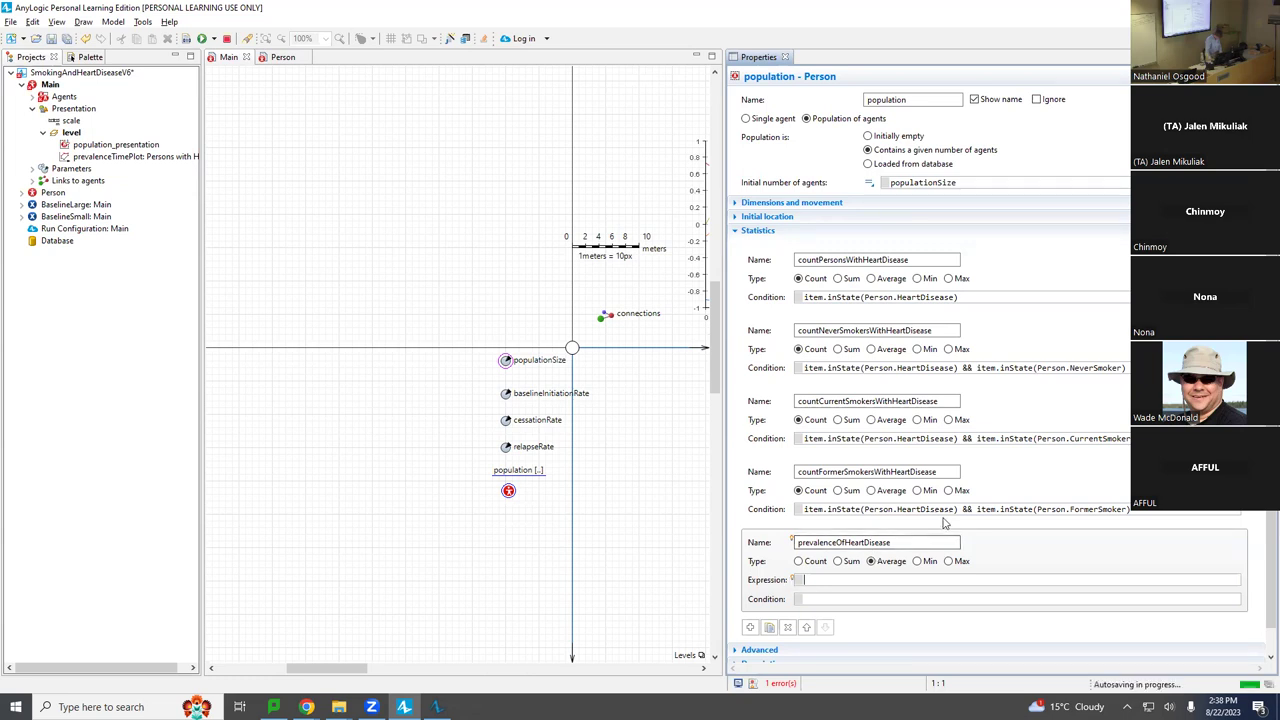
{"action": "left_click_drag", "start_coordinate": [957, 509], "coordinate": [806, 519]}
{"action": "key", "text": "ctrl+c"}
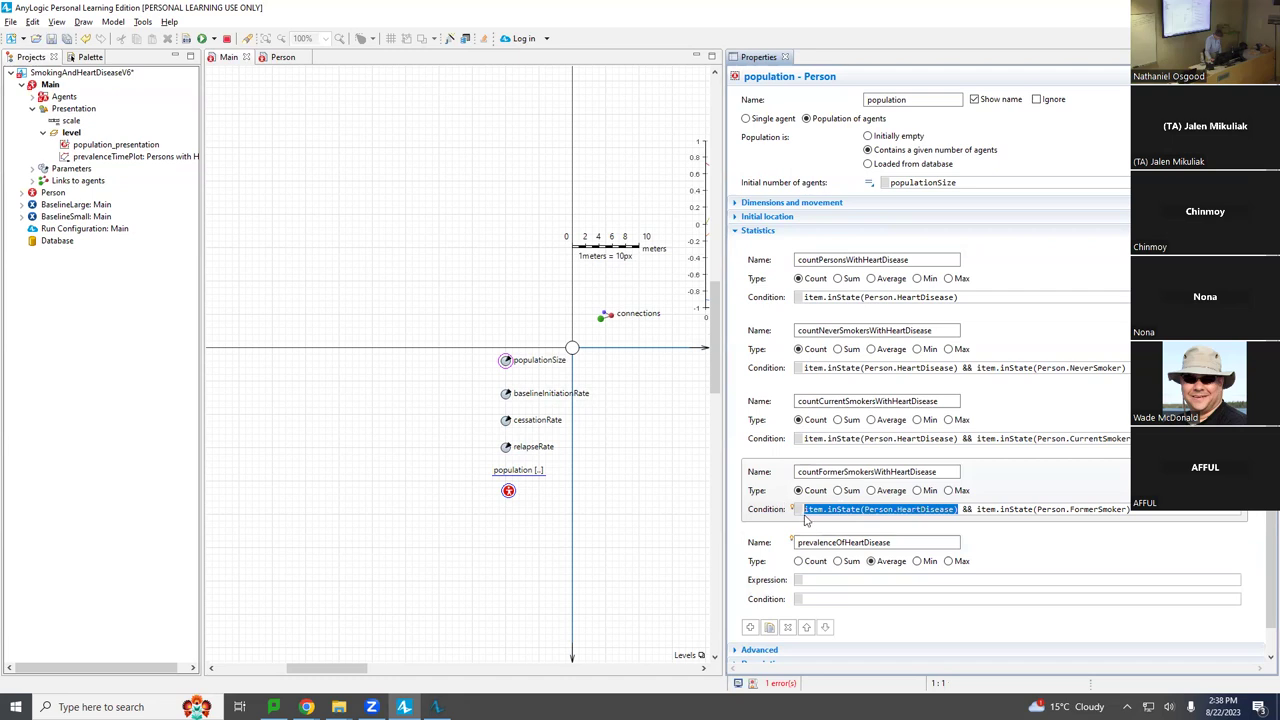
{"action": "left_click", "coordinate": [811, 579]}
{"action": "key", "text": "ctrl+v"}
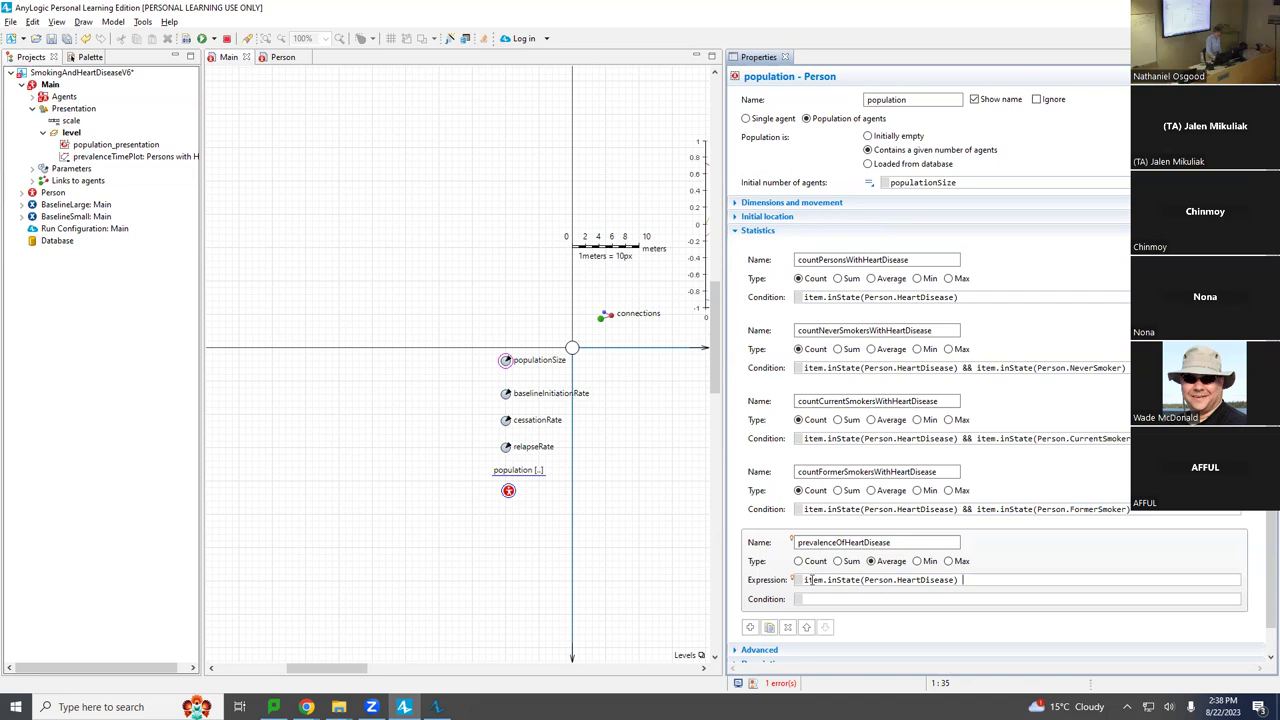
{"action": "type", "text": "? 1.0 : 9"}
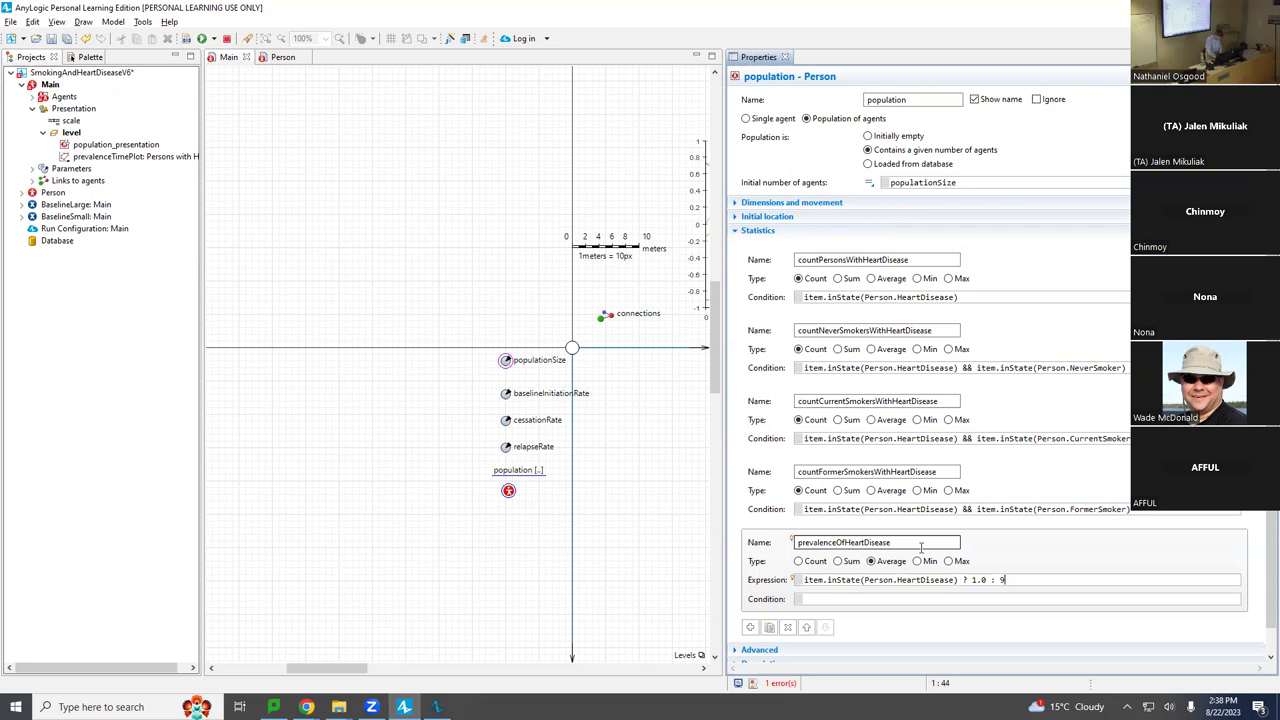
{"action": "key", "text": "BackSpace"}
{"action": "type", "text": "0.0"}
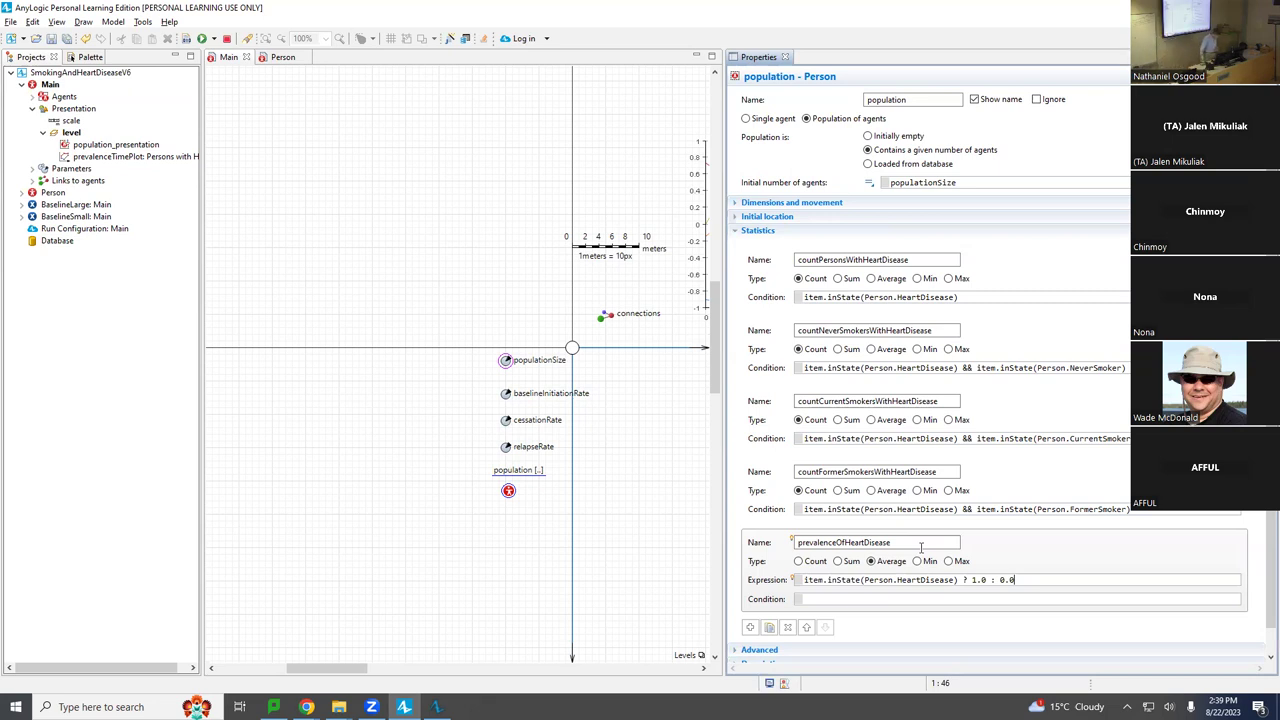
Add another population statistic and name it prevalenceOfHeartDiseaseAmongNeverSmokers
{"action": "scroll", "coordinate": [808, 630], "scroll_direction": "down", "scroll_amount": 1}
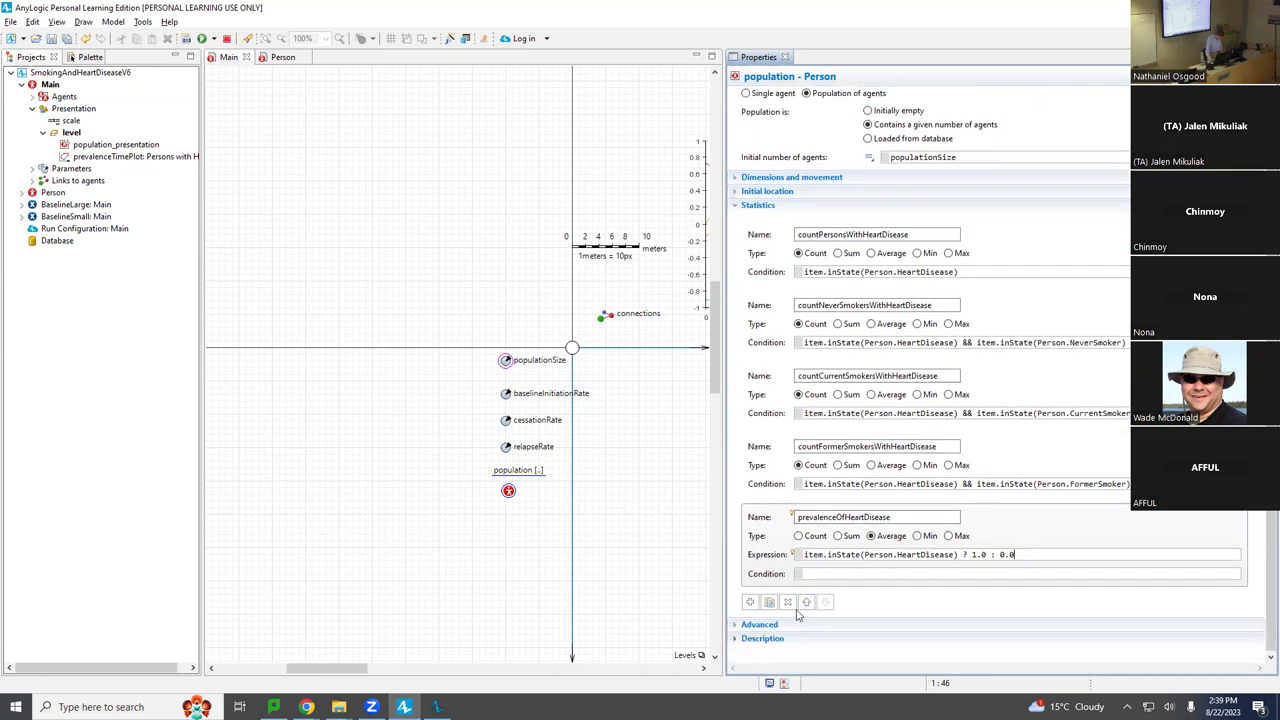
{"action": "left_click", "coordinate": [750, 601]}
{"action": "left_click", "coordinate": [918, 446]}
{"action": "left_click_drag", "start_coordinate": [918, 446], "coordinate": [803, 446]}
{"action": "key", "text": "ctrl+a"}
{"action": "key", "text": "ctrl+c"}
{"action": "left_click", "coordinate": [858, 536]}
{"action": "key", "text": "ctrl+a"}
{"action": "key", "text": "ctrl+v"}
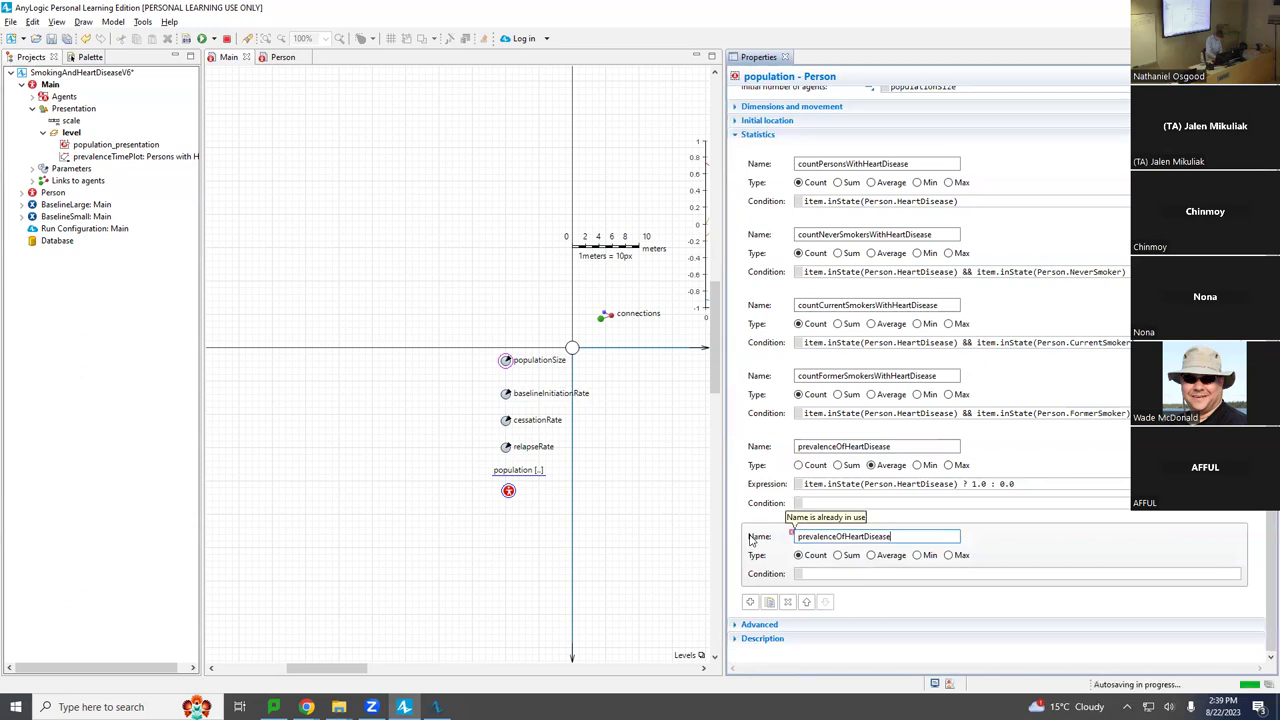
{"action": "type", "text": "AmongNeverSmokers"}
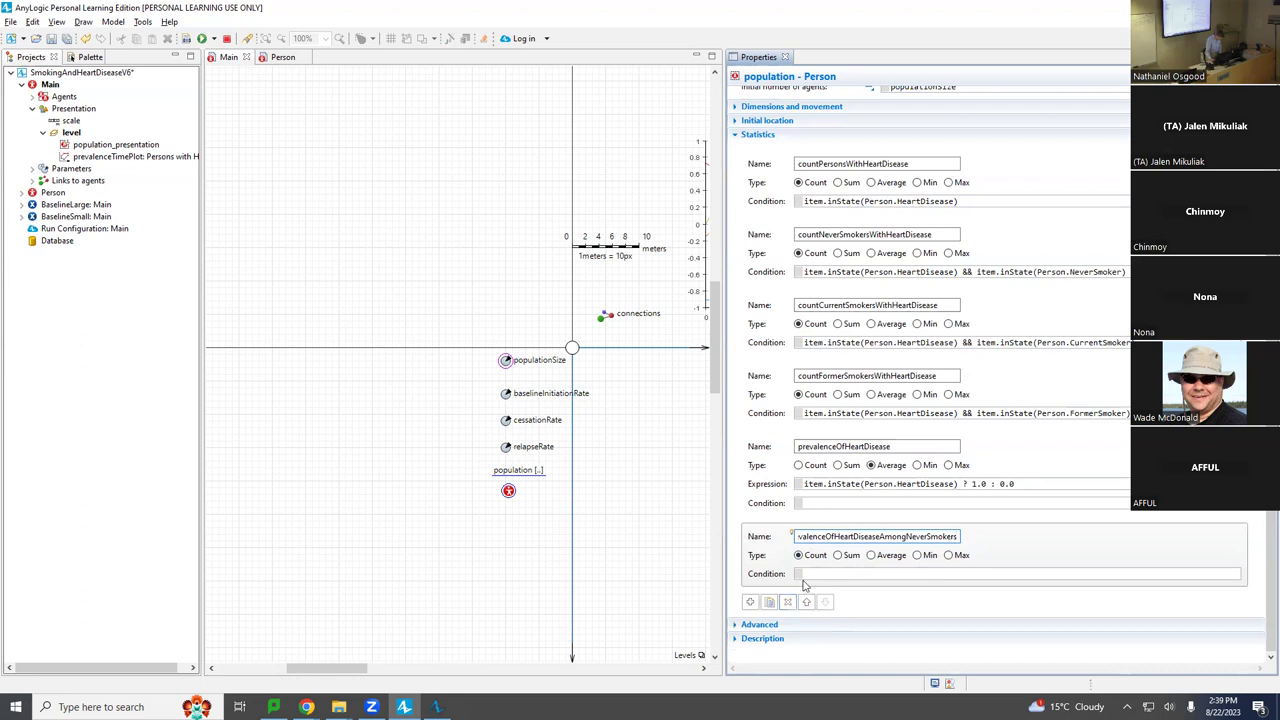
Copy the name of the newly added never-smokers statistic and delete that statistic
{"action": "key", "text": "ctrl+a"}
{"action": "key", "text": "ctrl+c"}
{"action": "key", "text": "ctrl+h"}
{"action": "key", "text": "Escape"}
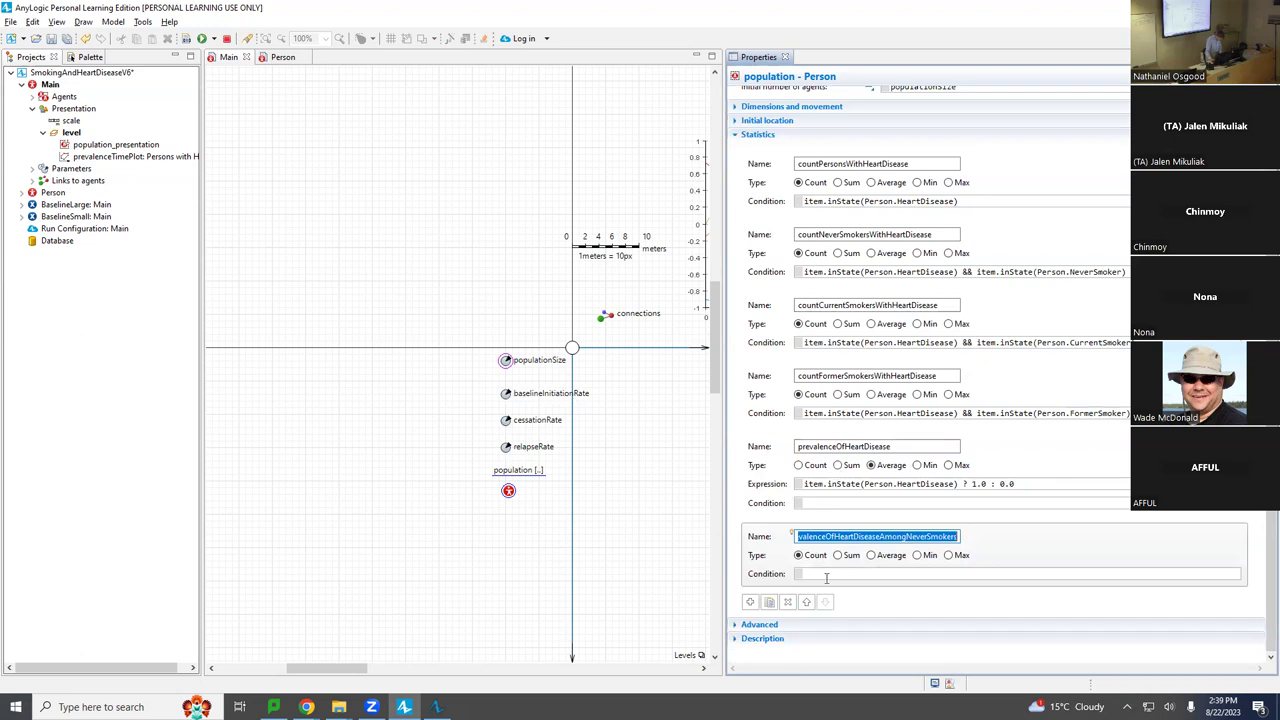
{"action": "left_click", "coordinate": [789, 601]}
Duplicate the prevalenceOfHeartDisease statistic and rename the copy as prevalenceOfHeartDiseaseAmongNeverSmokers
{"action": "left_click", "coordinate": [826, 554]}
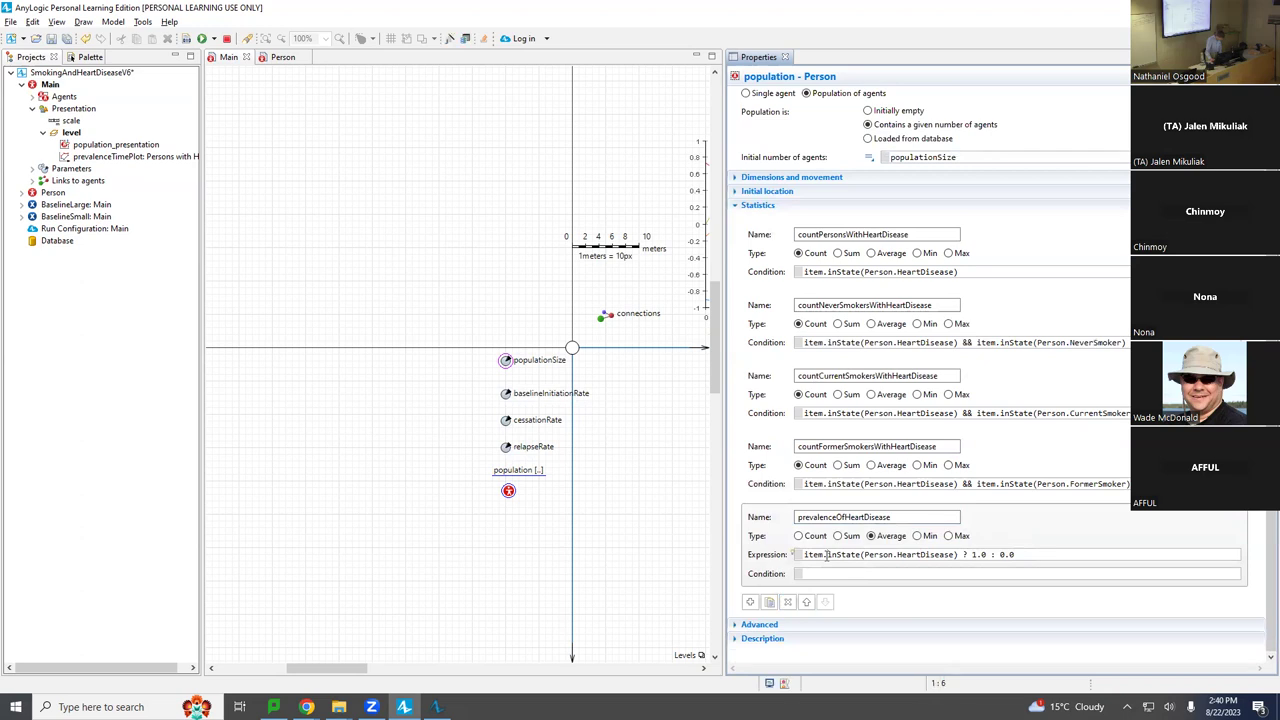
{"action": "left_click", "coordinate": [771, 602]}
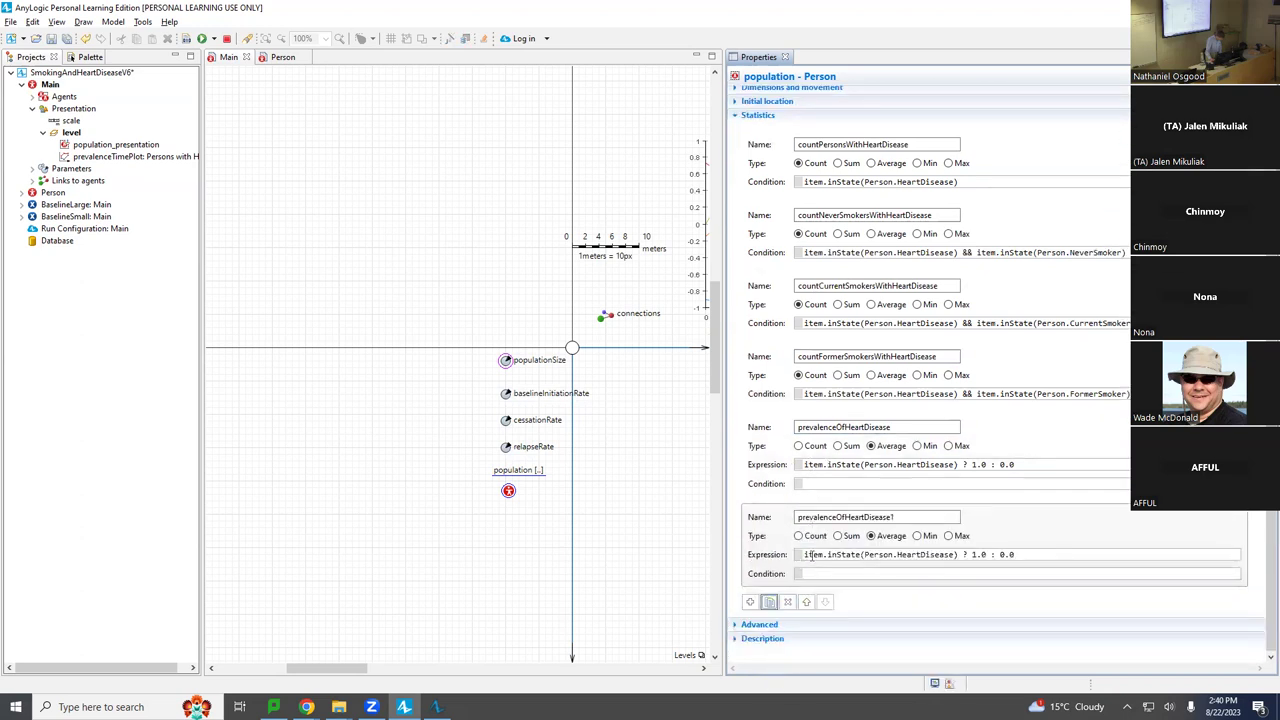
{"action": "left_click", "coordinate": [909, 517]}
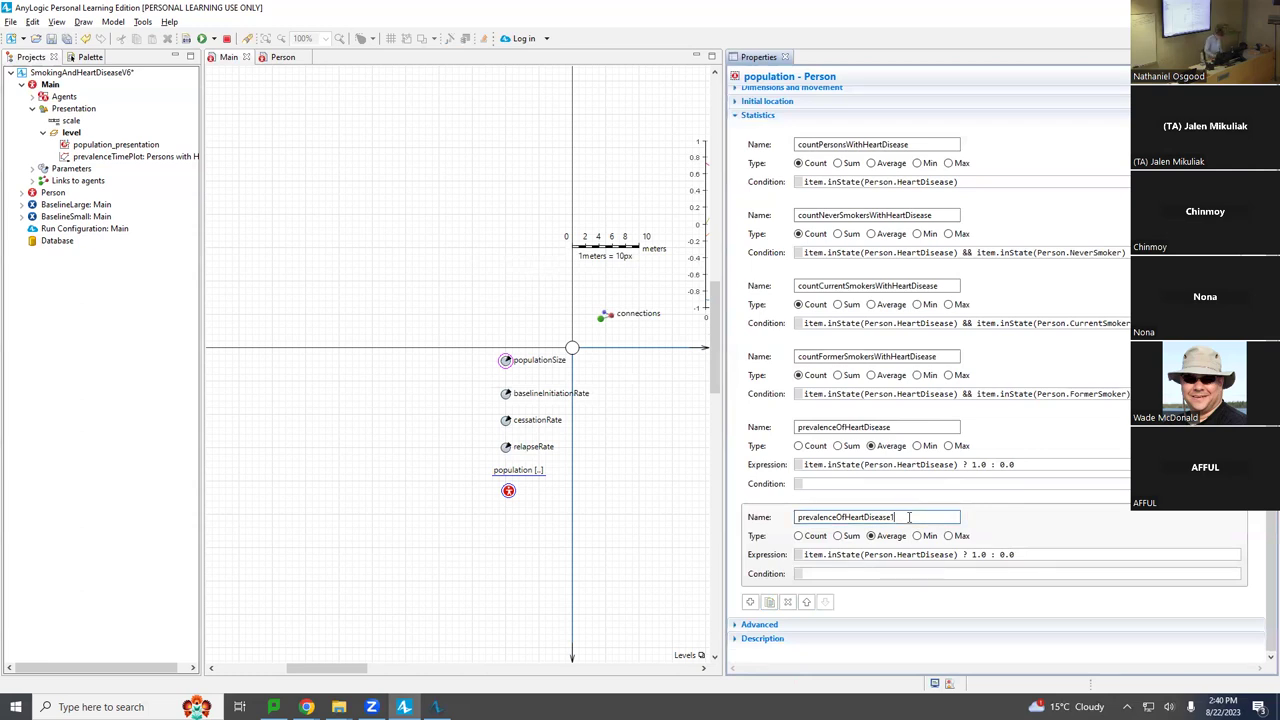
{"action": "key", "text": "shift+Left"}
{"action": "key", "text": "ctrl+a"}
{"action": "key", "text": "ctrl+v"}
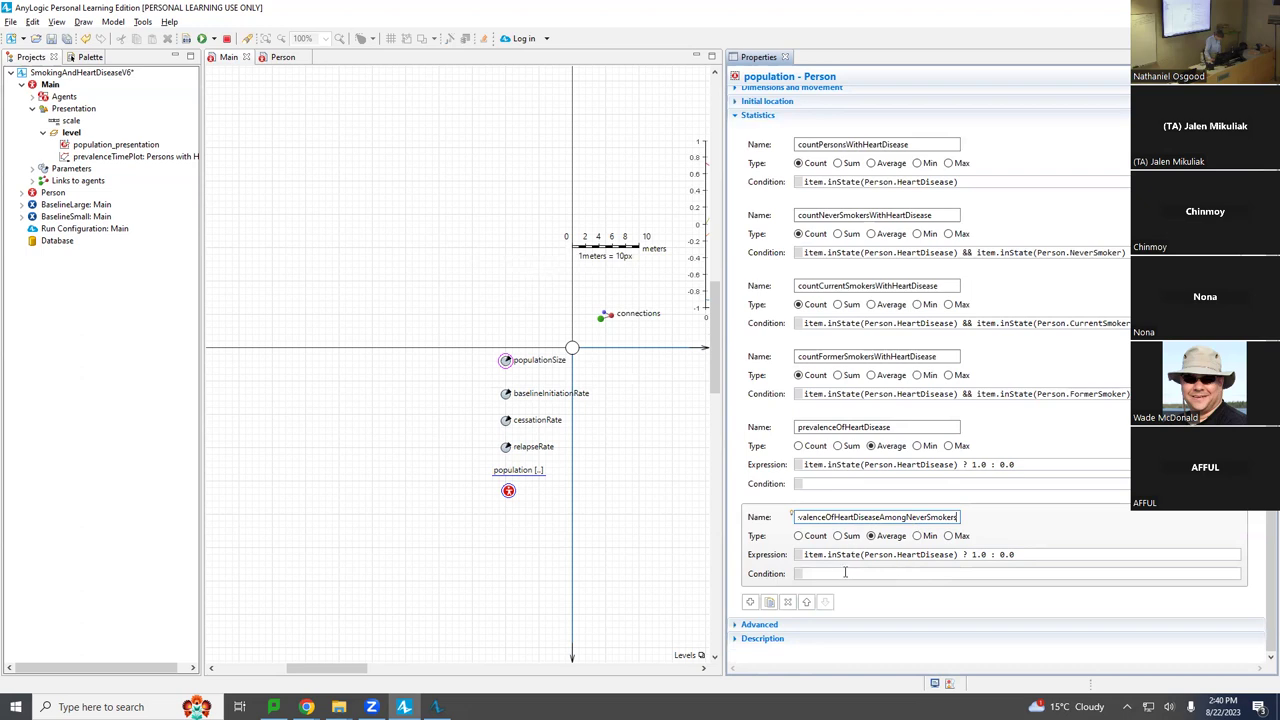
Set the never-smokers prevalence statistic's condition to item.inState(Person.NeverSmoker), reusing the text from countNeverSmokersWithHeartDisease
{"action": "left_click", "coordinate": [832, 574]}
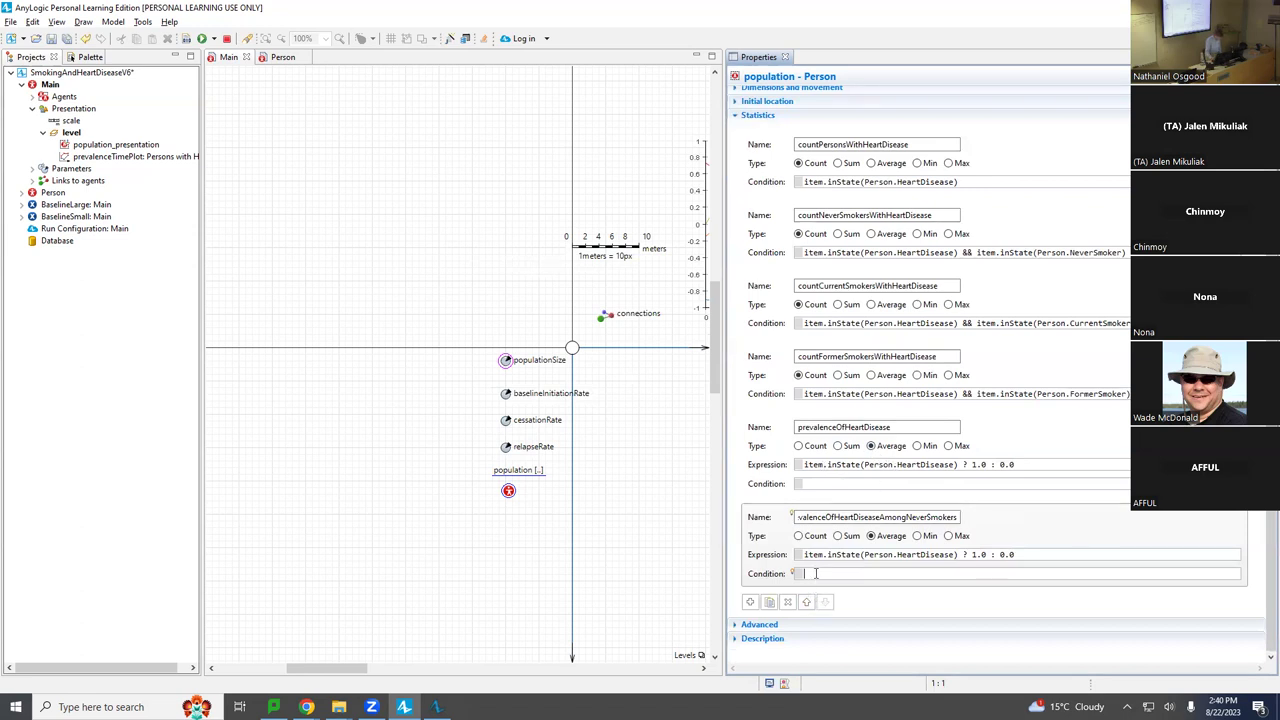
{"action": "left_click_drag", "start_coordinate": [1127, 253], "coordinate": [976, 260]}
{"action": "key", "text": "ctrl+c"}
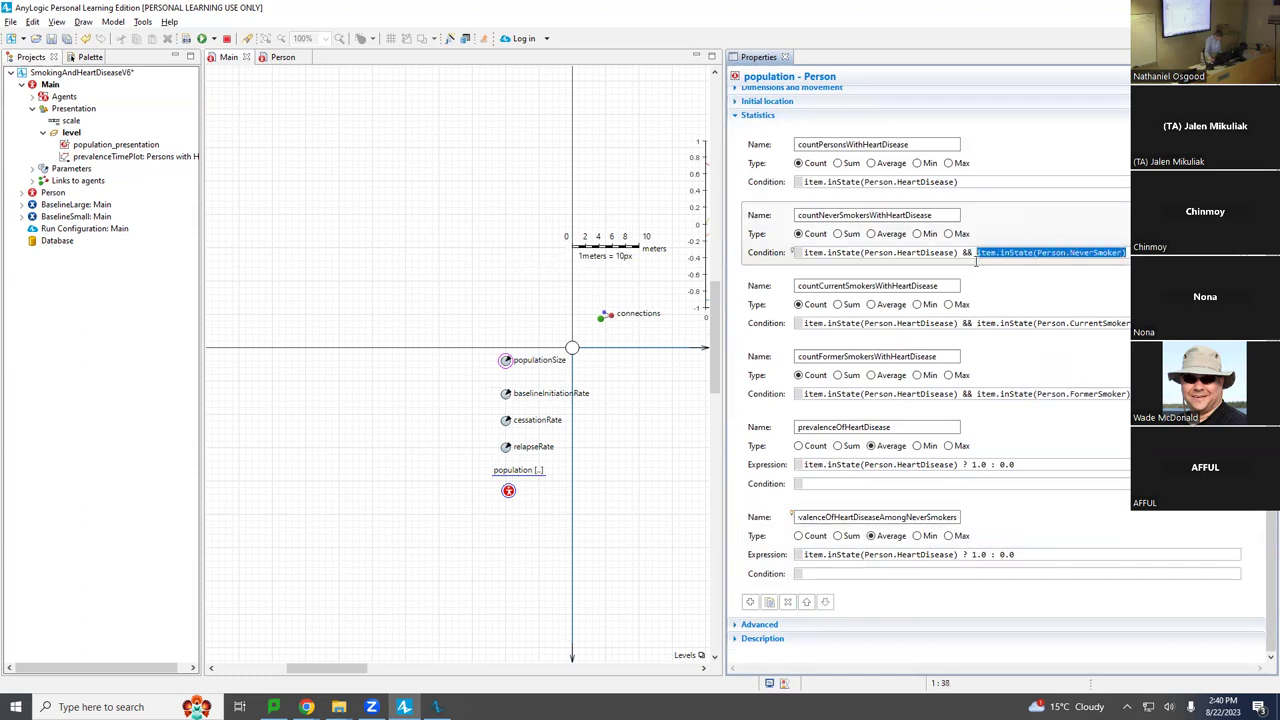
{"action": "left_click", "coordinate": [818, 570]}
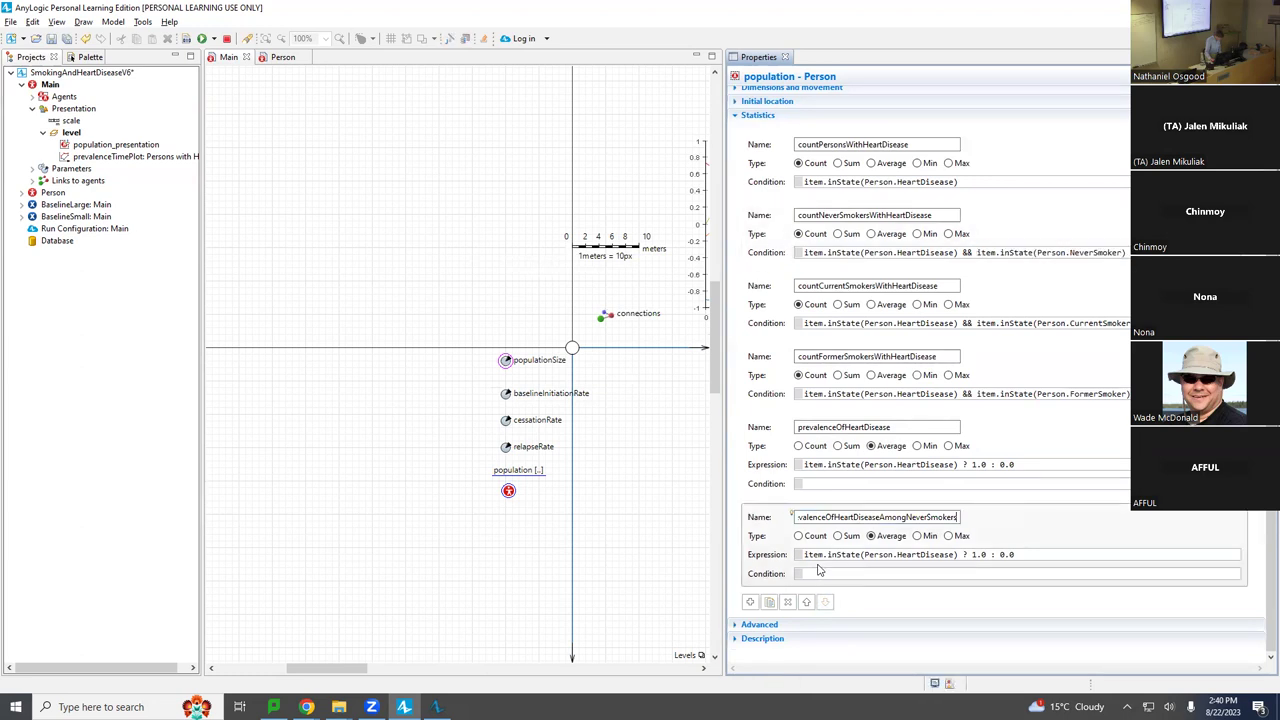
{"action": "key", "text": "ctrl+v"}
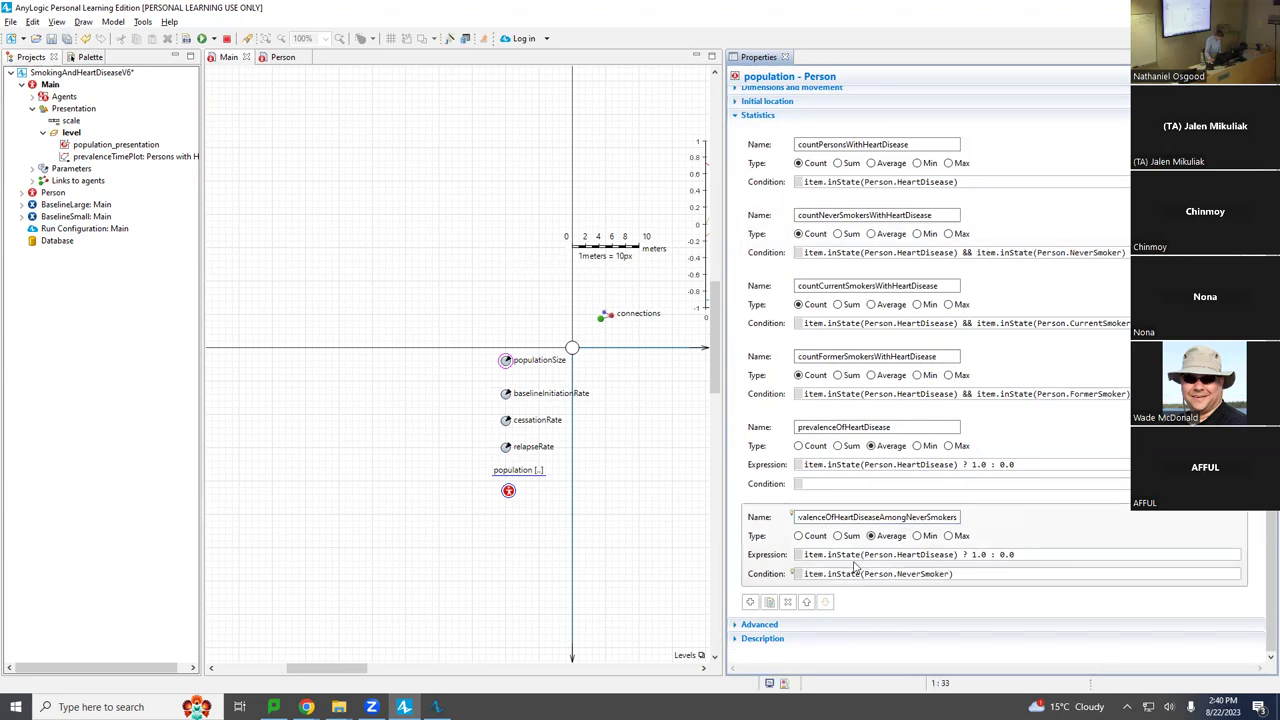
Make two duplicates of the prevalenceOfHeartDiseaseAmongNeverSmokers statistic
{"action": "left_click_drag", "start_coordinate": [962, 574], "coordinate": [793, 592]}
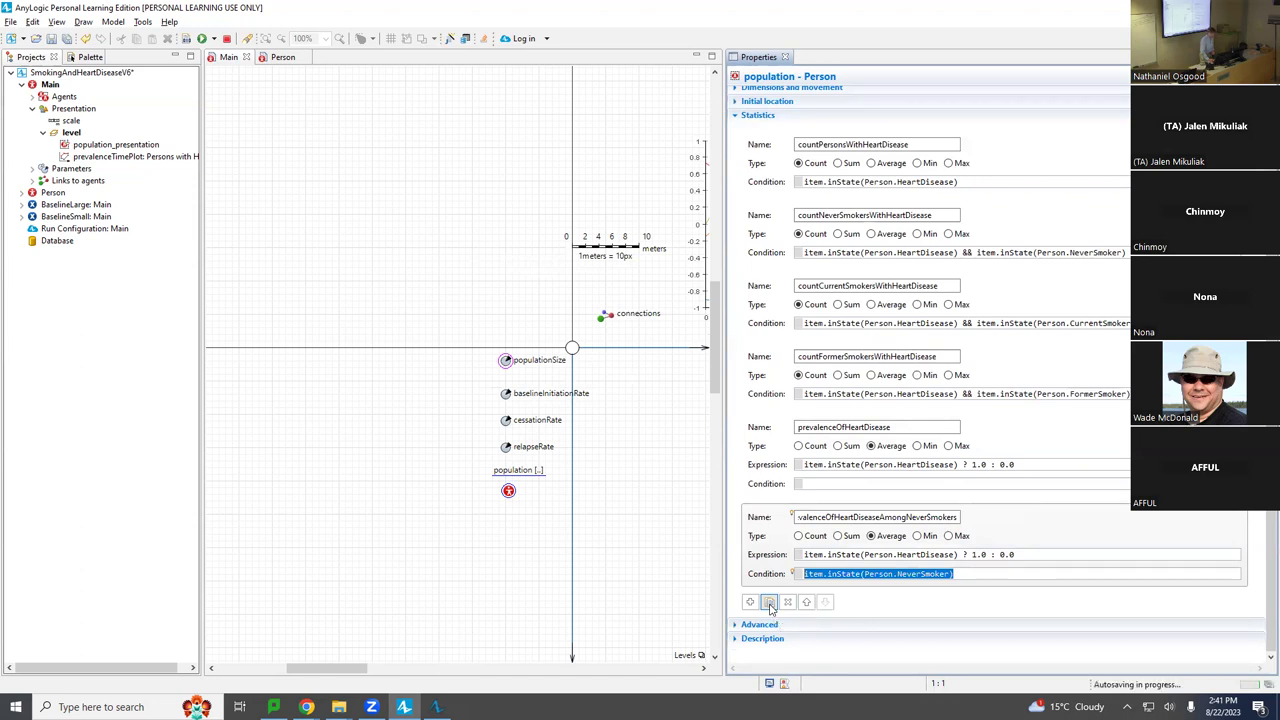
{"action": "left_click", "coordinate": [769, 602]}
{"action": "left_click", "coordinate": [769, 602]}
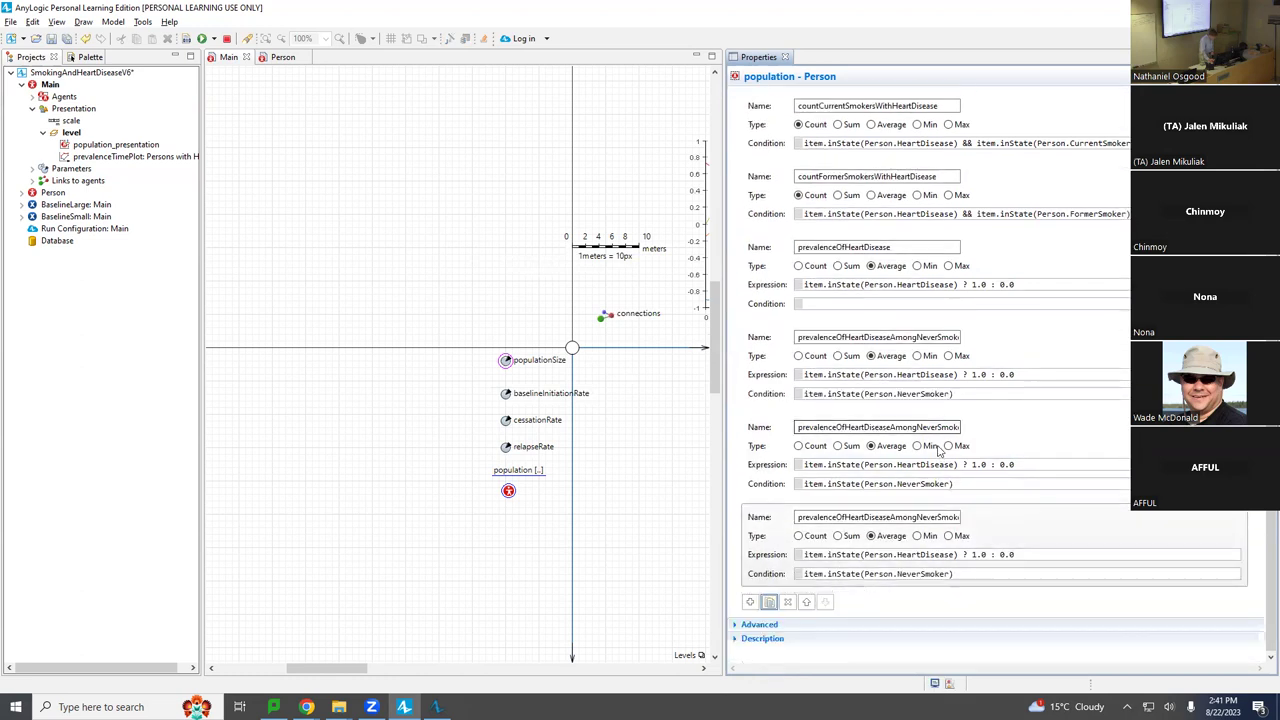
Rename the first duplicate of the never-smokers statistic as prevalenceOfHeartDiseaseAmongCurrentSmokers
{"action": "left_click", "coordinate": [916, 427]}
{"action": "key", "text": "shift+Right"}
{"action": "key", "text": "shift+Right"}
{"action": "key", "text": "shift+Right"}
{"action": "key", "text": "shift+Right"}
{"action": "key", "text": "shift+Right"}
{"action": "type", "text": "Current"}
{"action": "key", "text": "End"}
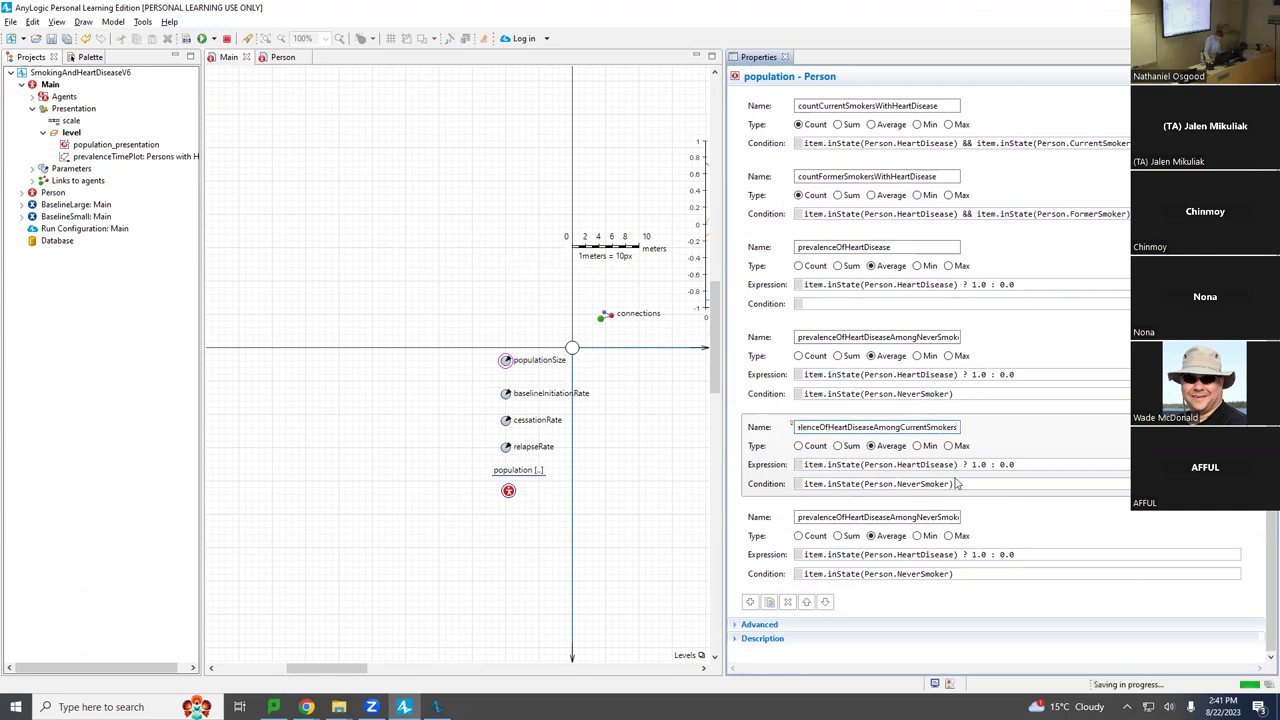
Change the current-smokers prevalence statistic's condition to item.inState(Person.CurrentSmoker)
{"action": "left_click", "coordinate": [916, 483]}
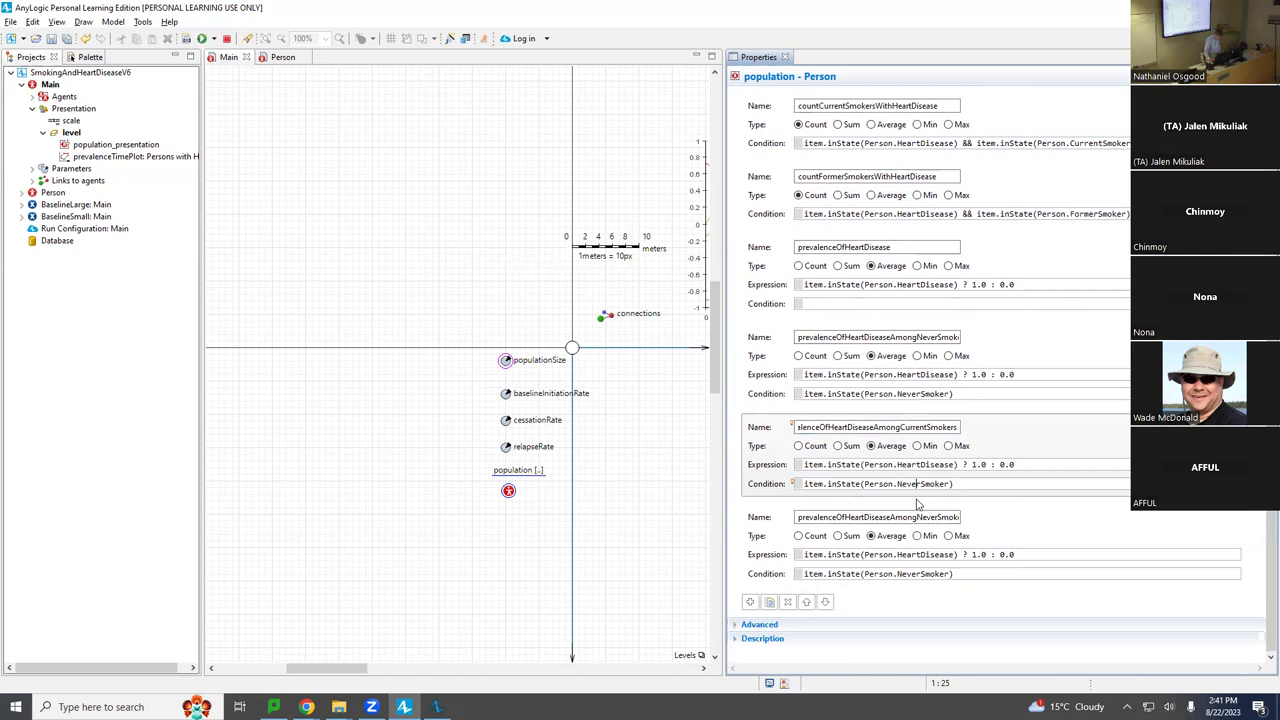
{"action": "key", "text": "shift+Right"}
{"action": "key", "text": "shift+Right"}
{"action": "key", "text": "shift+Right"}
{"action": "key", "text": "shift+Right"}
{"action": "key", "text": "BackSpace"}
{"action": "key", "text": "BackSpace"}
{"action": "type", "text": "Current"}
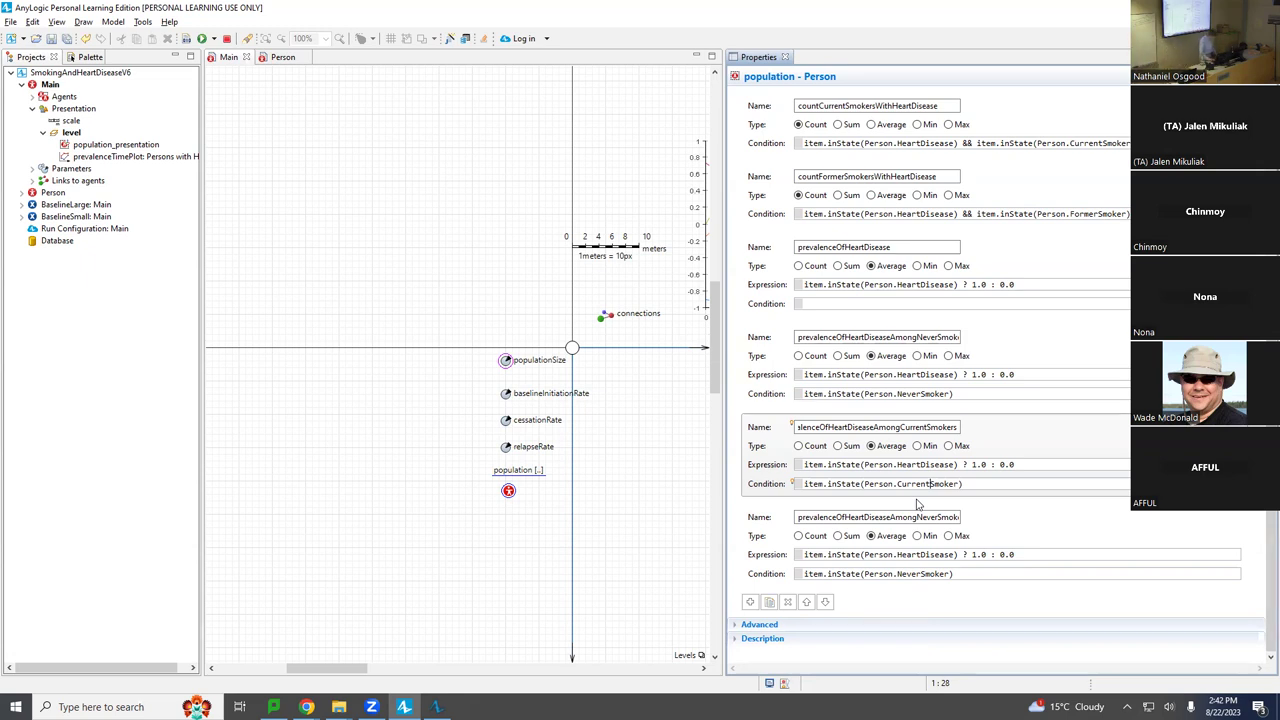
Rename the second duplicate of the never-smokers statistic as prevalenceOfHeartDiseaseAmongFormerSmokers and save the model
{"action": "left_click", "coordinate": [927, 515]}
{"action": "left_click_drag", "start_coordinate": [918, 517], "coordinate": [936, 517]}
{"action": "type", "text": "Forme"}
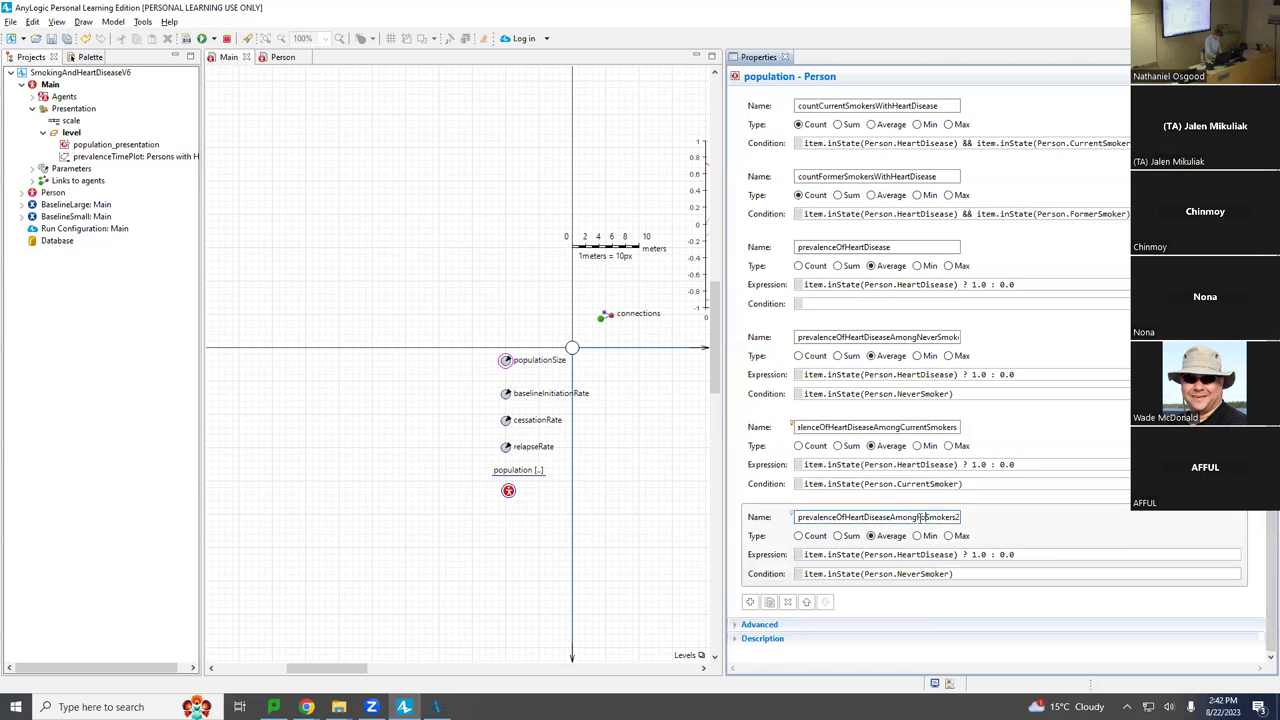
{"action": "key", "text": "End"}
{"action": "key", "text": "BackSpace"}
{"action": "key", "text": "ctrl+s"}
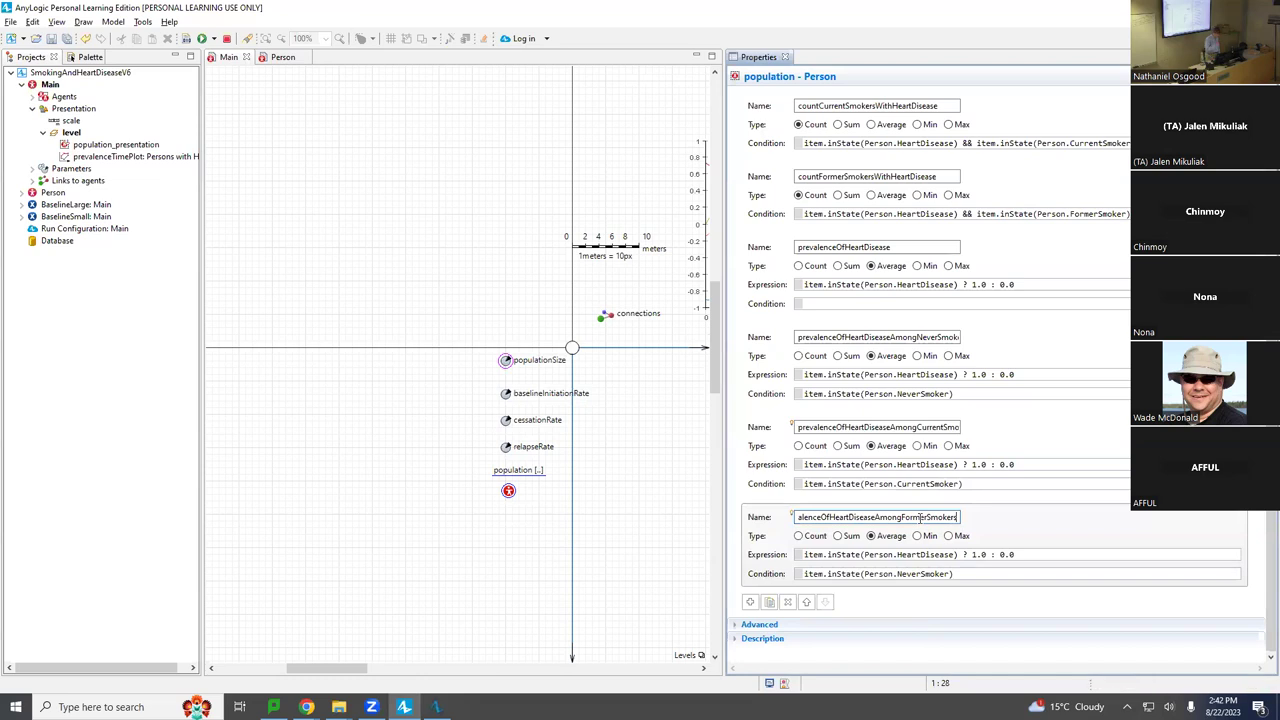
Change the former-smokers prevalence statistic's condition to item.inState(Person.FormerSmoker), and save and build the model
{"action": "left_click", "coordinate": [920, 577]}
{"action": "key", "text": "BackSpace"}
{"action": "key", "text": "BackSpace"}
{"action": "key", "text": "BackSpace"}
{"action": "key", "text": "BackSpace"}
{"action": "key", "text": "BackSpace"}
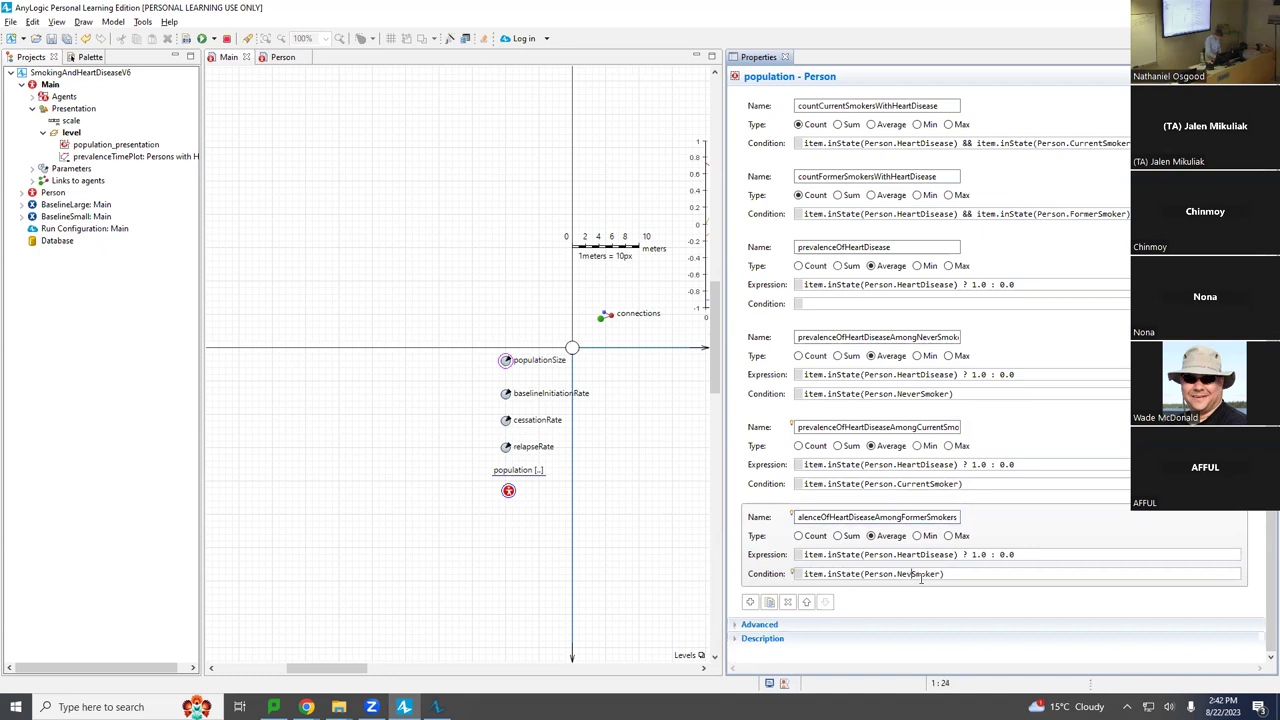
{"action": "type", "text": "Former"}
{"action": "key", "text": "ctrl+s"}
{"action": "left_click", "coordinate": [184, 40]}
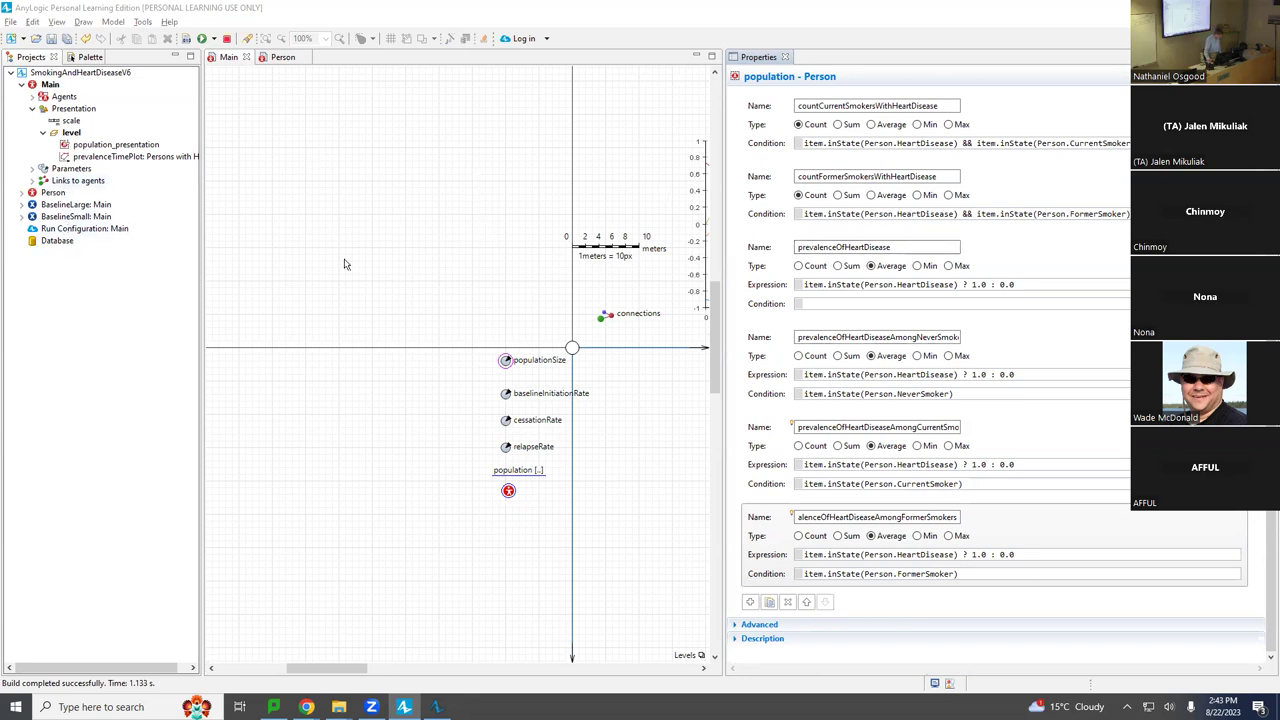
Place a new Time Plot on Main above the existing heart disease plot and enlarge it to span beyond the visible canvas width
{"action": "left_click_drag", "start_coordinate": [350, 674], "coordinate": [497, 606]}
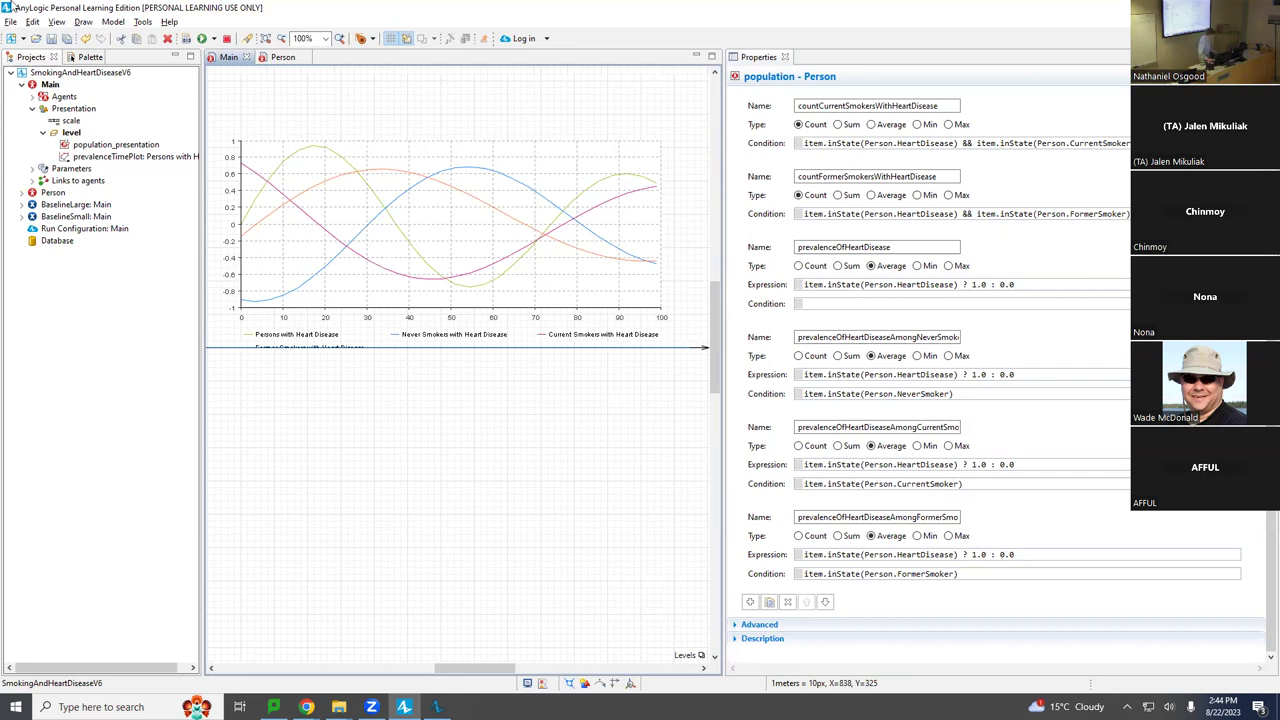
{"action": "left_click", "coordinate": [48, 86]}
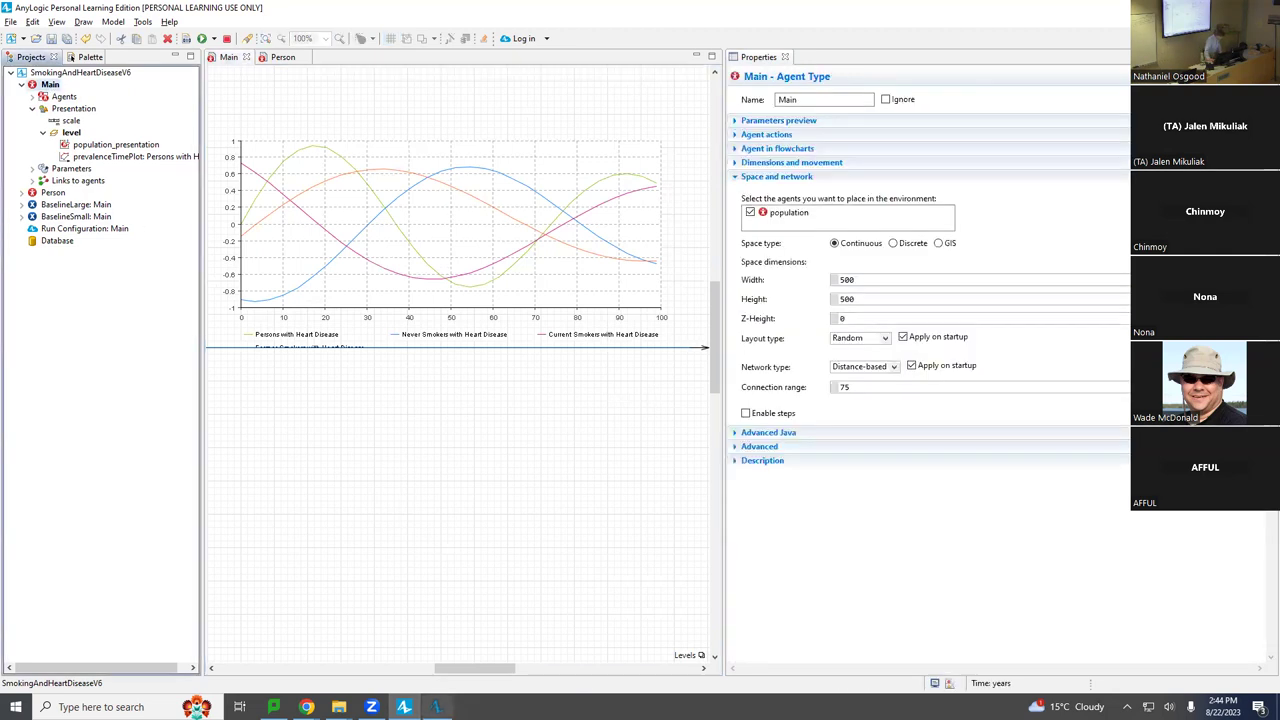
{"action": "scroll", "coordinate": [661, 485], "scroll_direction": "up", "scroll_amount": 4}
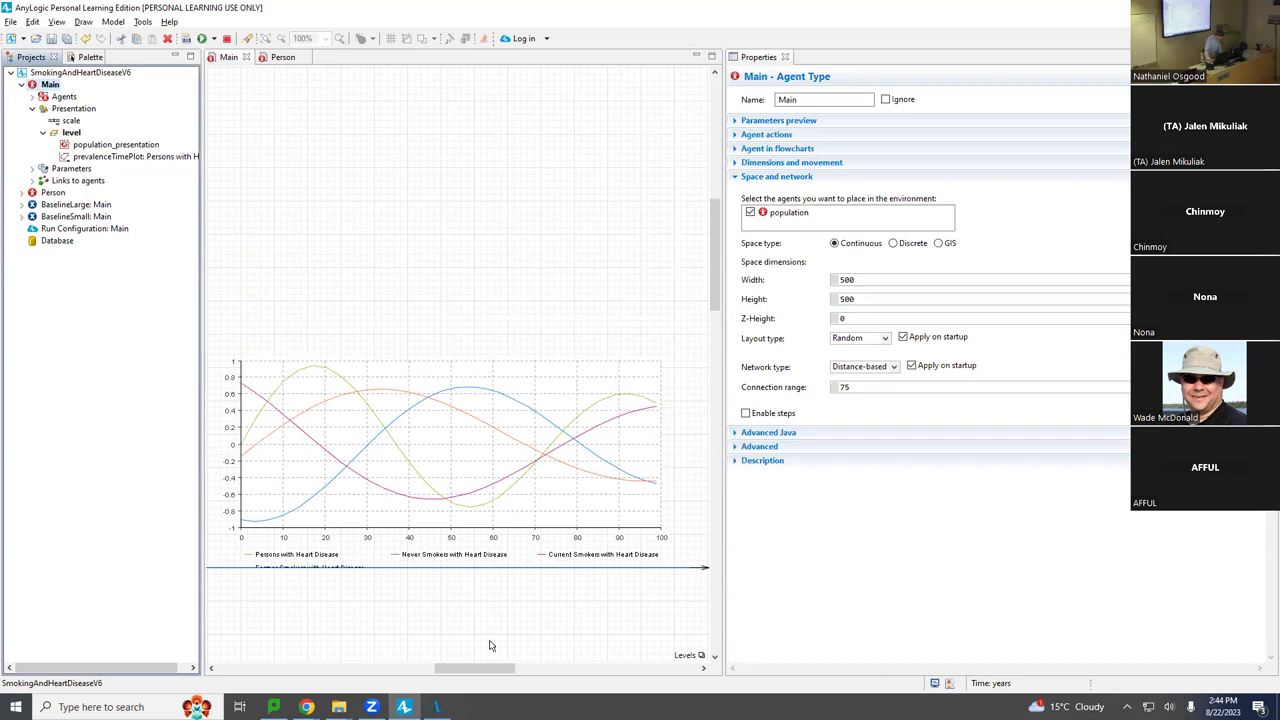
{"action": "left_click_drag", "start_coordinate": [477, 668], "coordinate": [460, 600]}
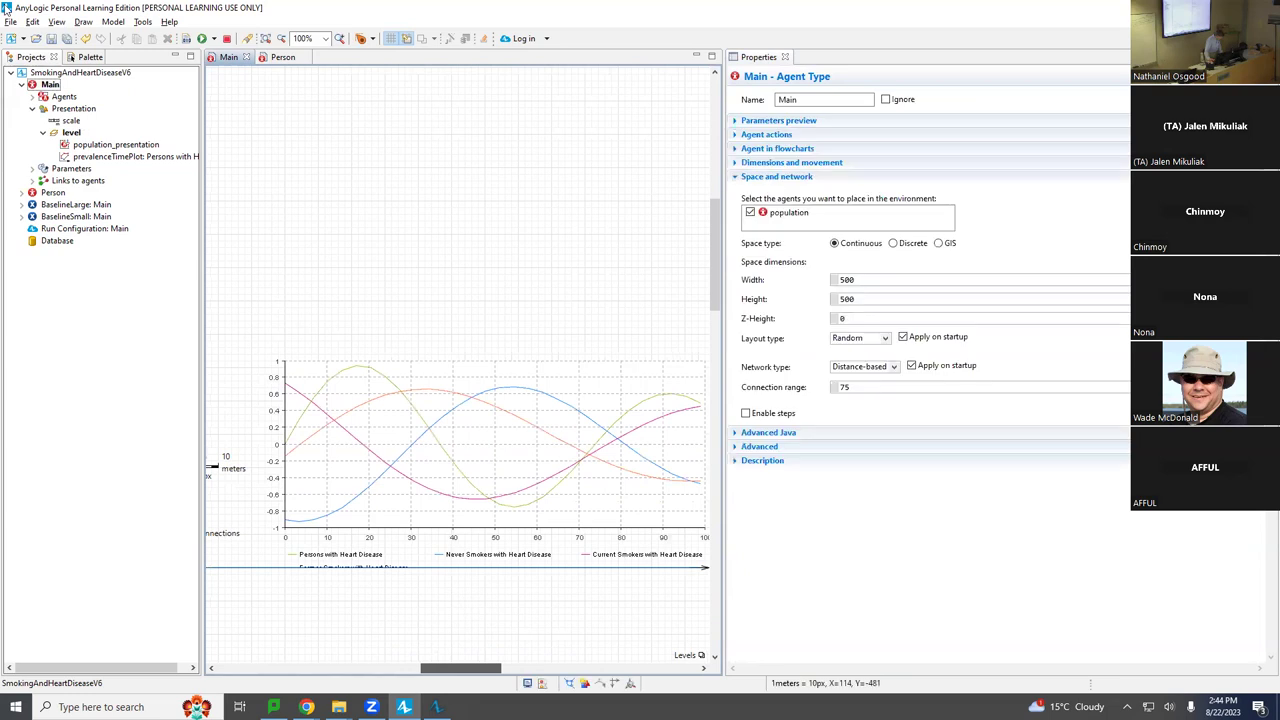
{"action": "left_click", "coordinate": [90, 57]}
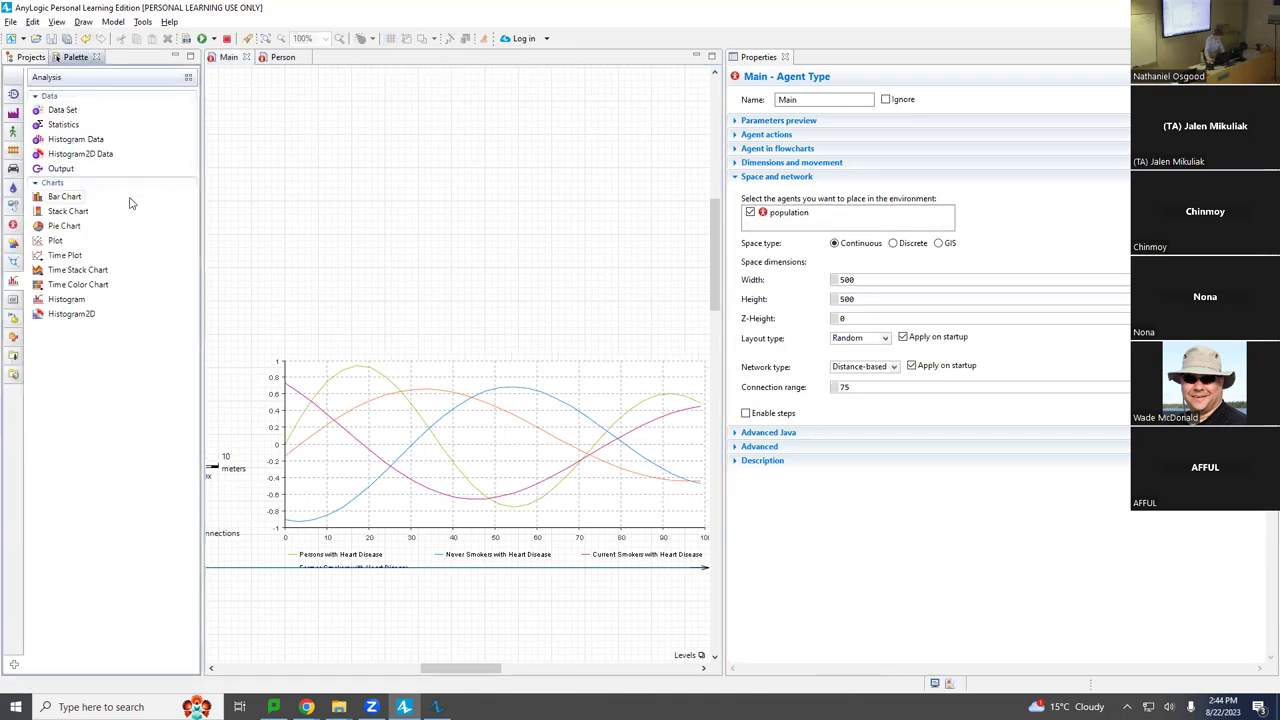
{"action": "mouse_move", "coordinate": [12, 283]}
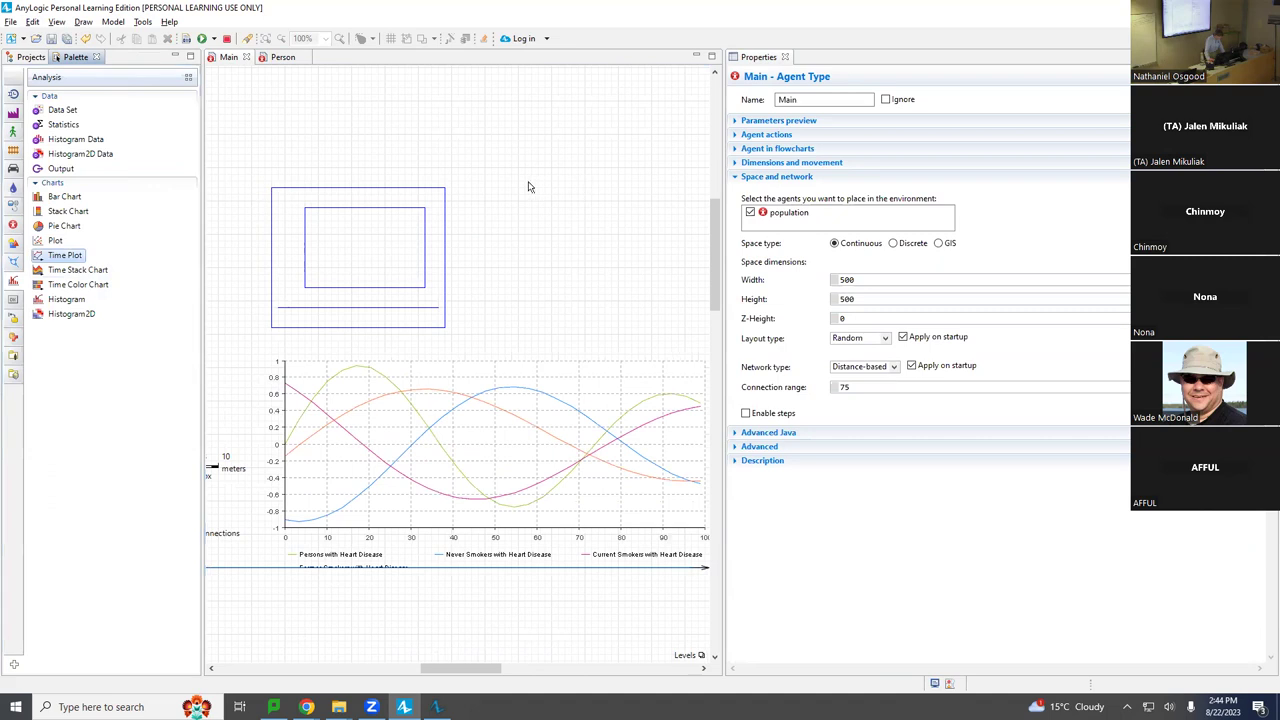
{"action": "left_click_drag", "start_coordinate": [446, 195], "coordinate": [710, 141]}
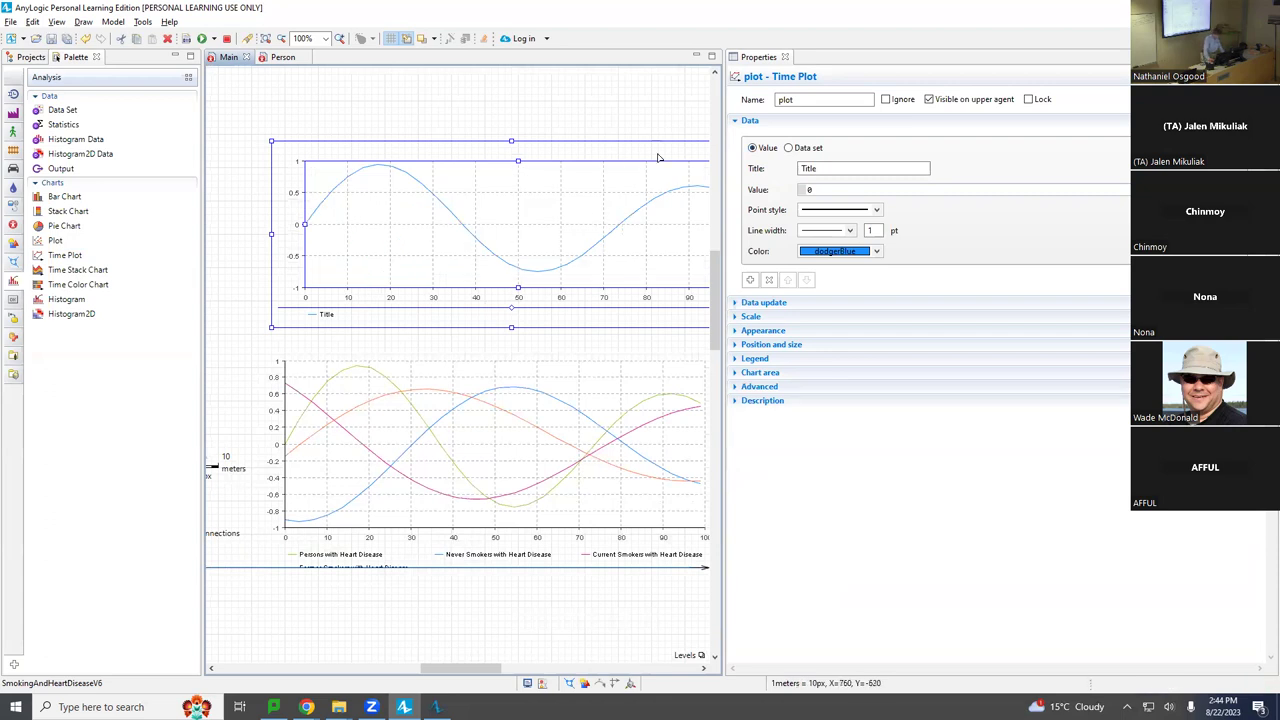
{"action": "left_click_drag", "start_coordinate": [513, 142], "coordinate": [514, 127]}
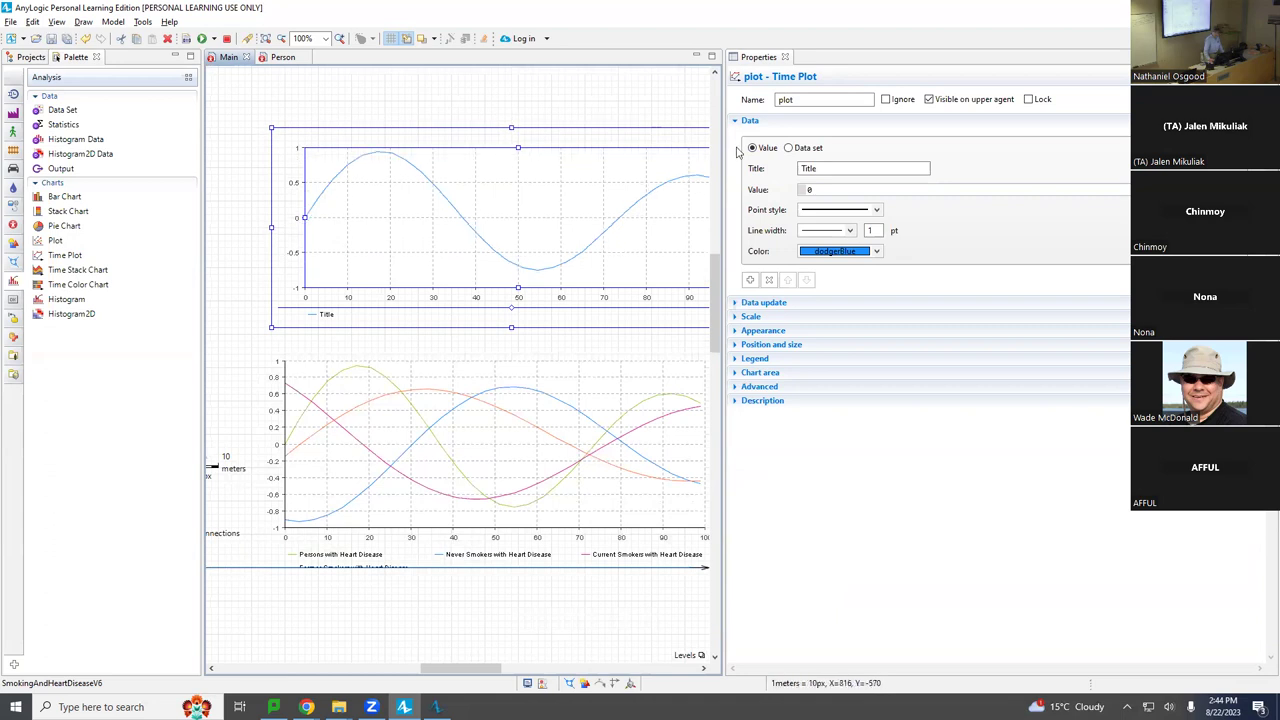
Name the new time plot prevalenceTimePlot
{"action": "left_click", "coordinate": [822, 99]}
{"action": "key", "text": "ctrl+a"}
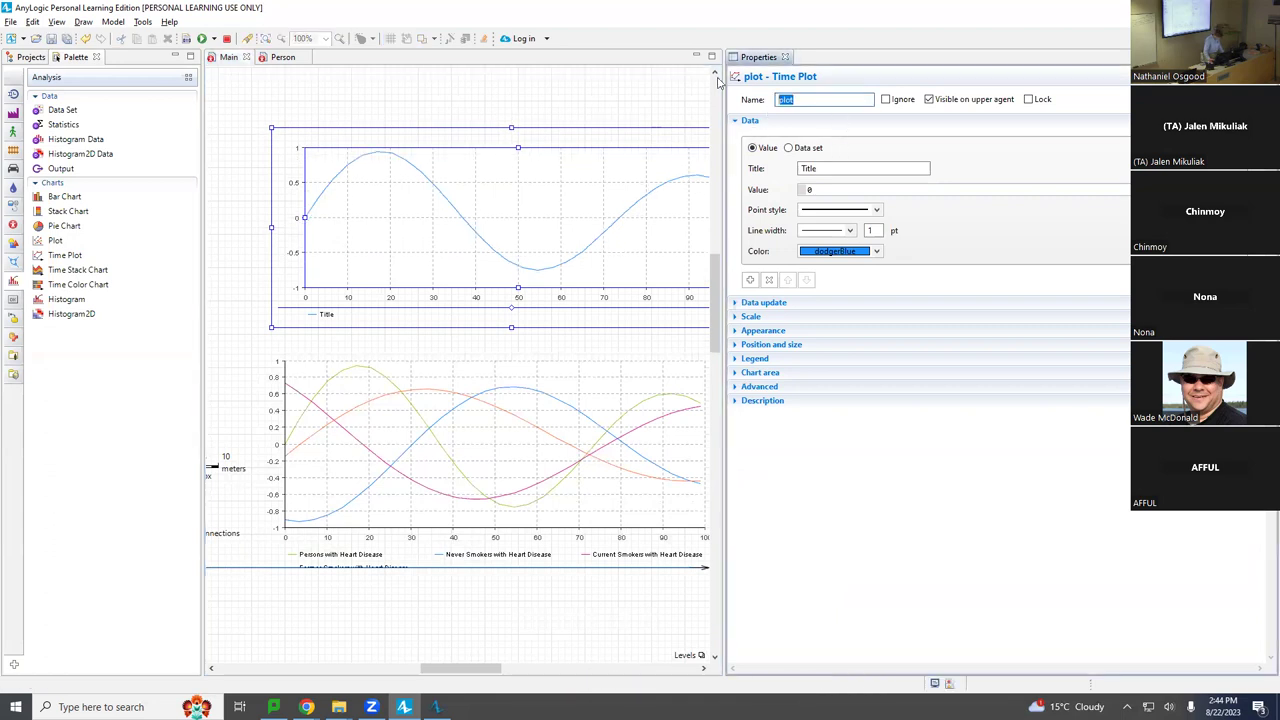
{"action": "type", "text": "pre"}
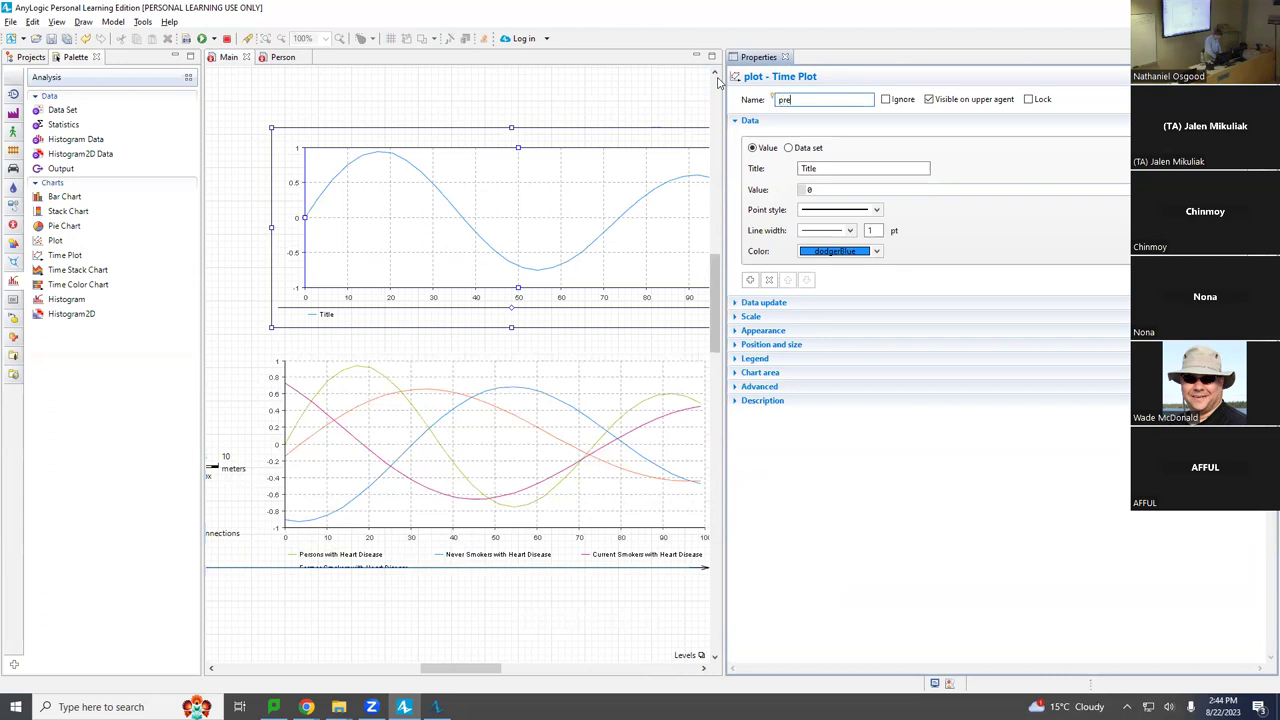
{"action": "type", "text": "valence1"}
{"action": "type", "text": "imePlot"}
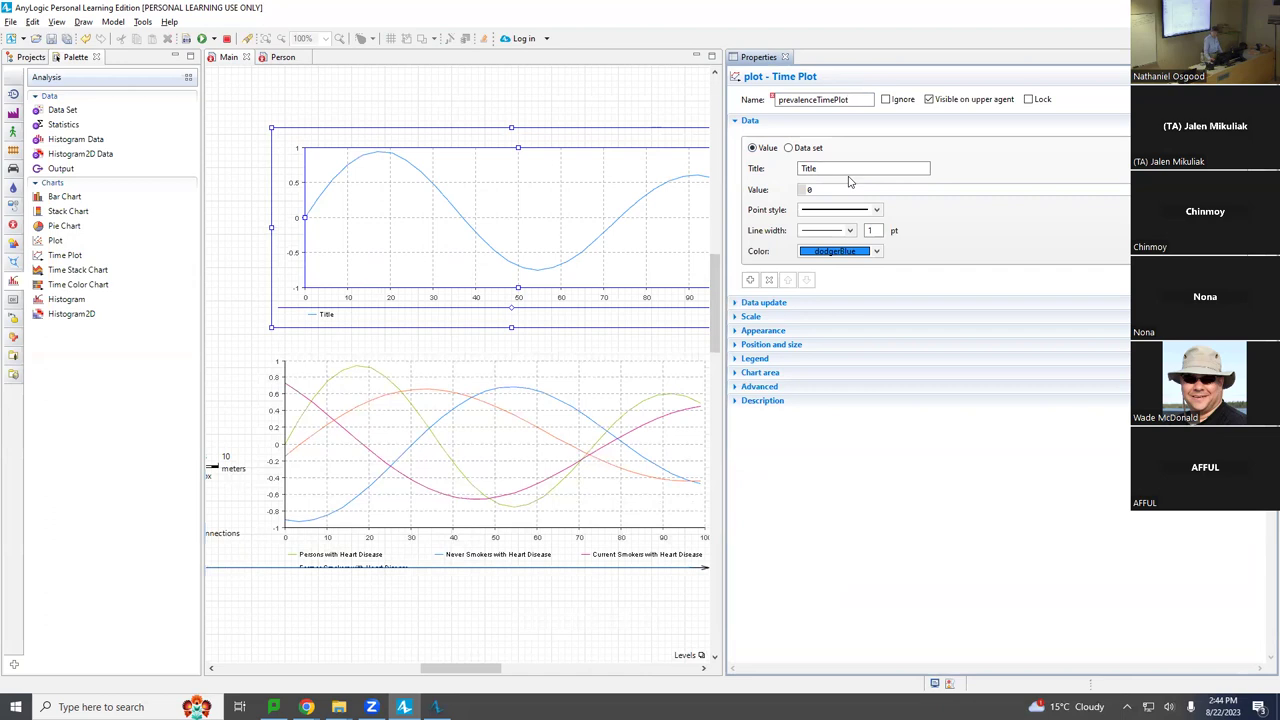
Set the title of the new time plot's first data item to Prevalence
{"action": "left_click_drag", "start_coordinate": [830, 168], "coordinate": [756, 168]}
{"action": "type", "text": "ppR4E"}
{"action": "key", "text": "BackSpace"}
{"action": "key", "text": "BackSpace"}
{"action": "type", "text": "Prevalence"}
Rename the new time plot as prevalenceOfHeartDiseaseTimePlot
{"action": "left_click", "coordinate": [780, 100]}
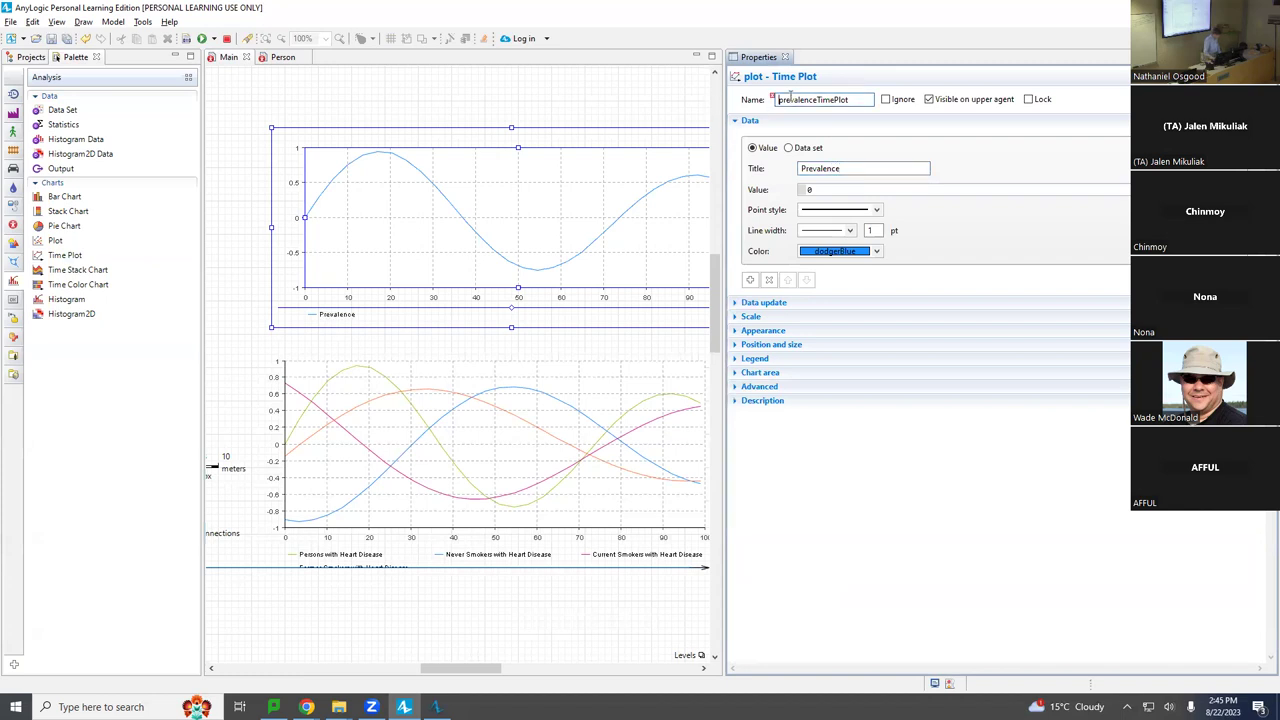
{"action": "type", "text": "h"}
{"action": "key", "text": "BackSpace"}
{"action": "type", "text": "OfHeartDisease"}
{"action": "key", "text": "Return"}
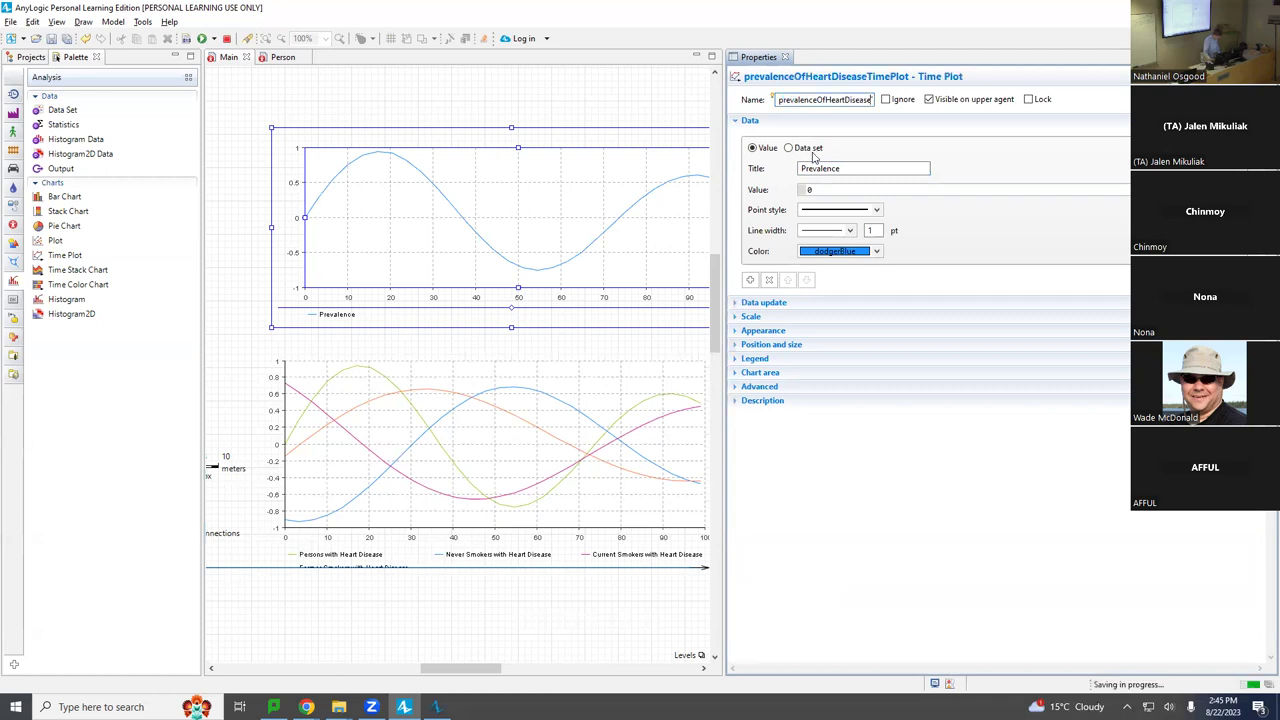
Extend the first data item's title to "Prevalence of Heart Disease across Population"
{"action": "left_click", "coordinate": [852, 170]}
{"action": "type", "text": "of Heart Disease across Population"}
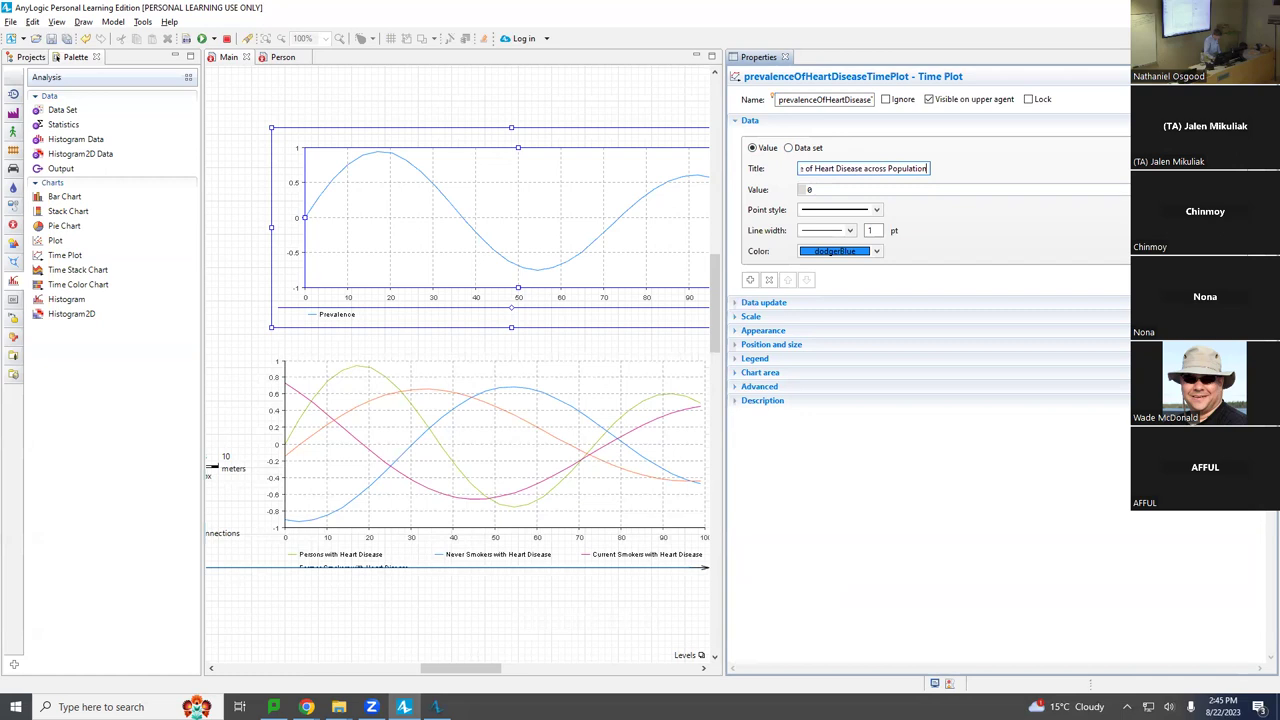
{"action": "key", "text": "Tab"}
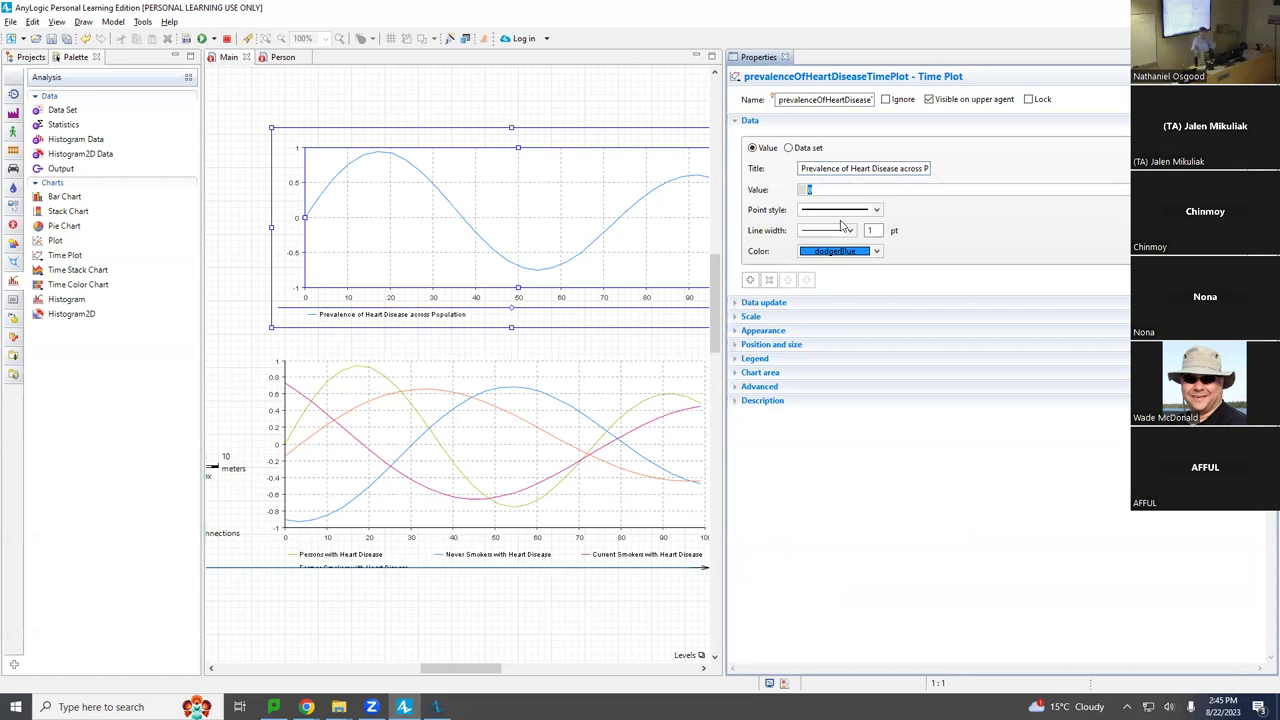
Set the first data item's value to population.prevalenceOfHeartDisease() and save the model
{"action": "type", "text": "population."}
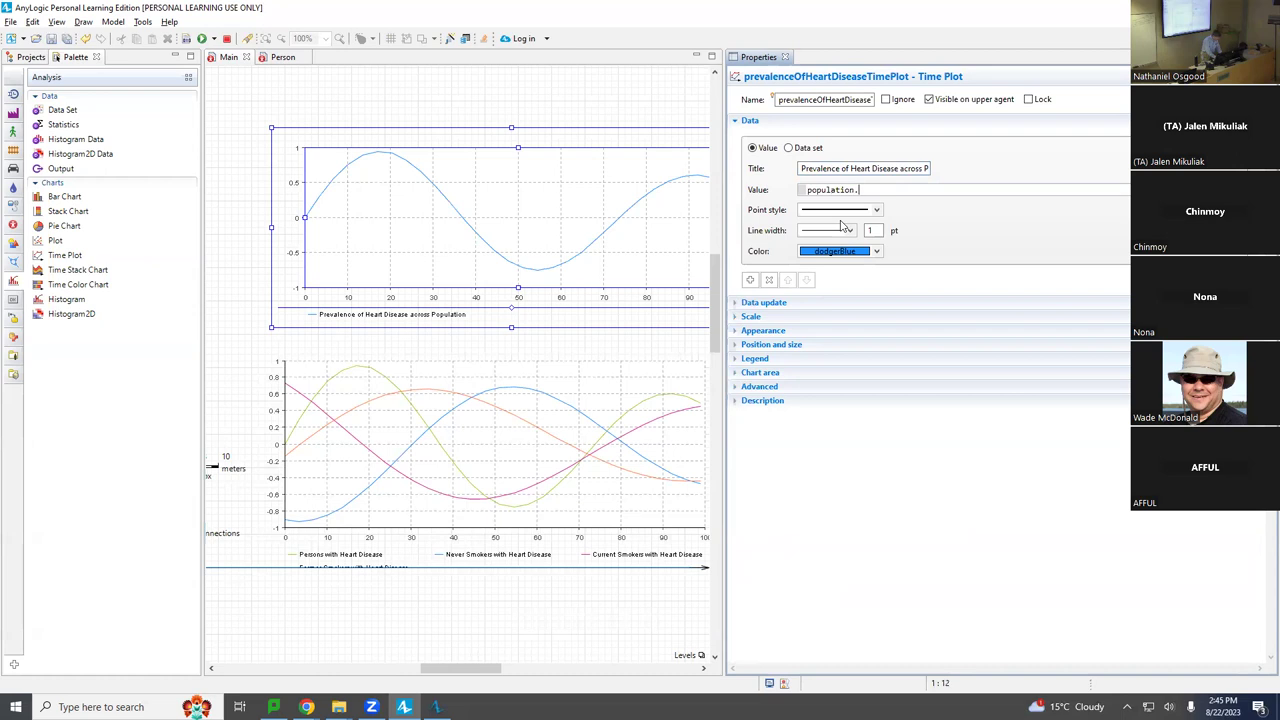
{"action": "type", "text": "prev"}
{"action": "key", "text": "ctrl+space"}
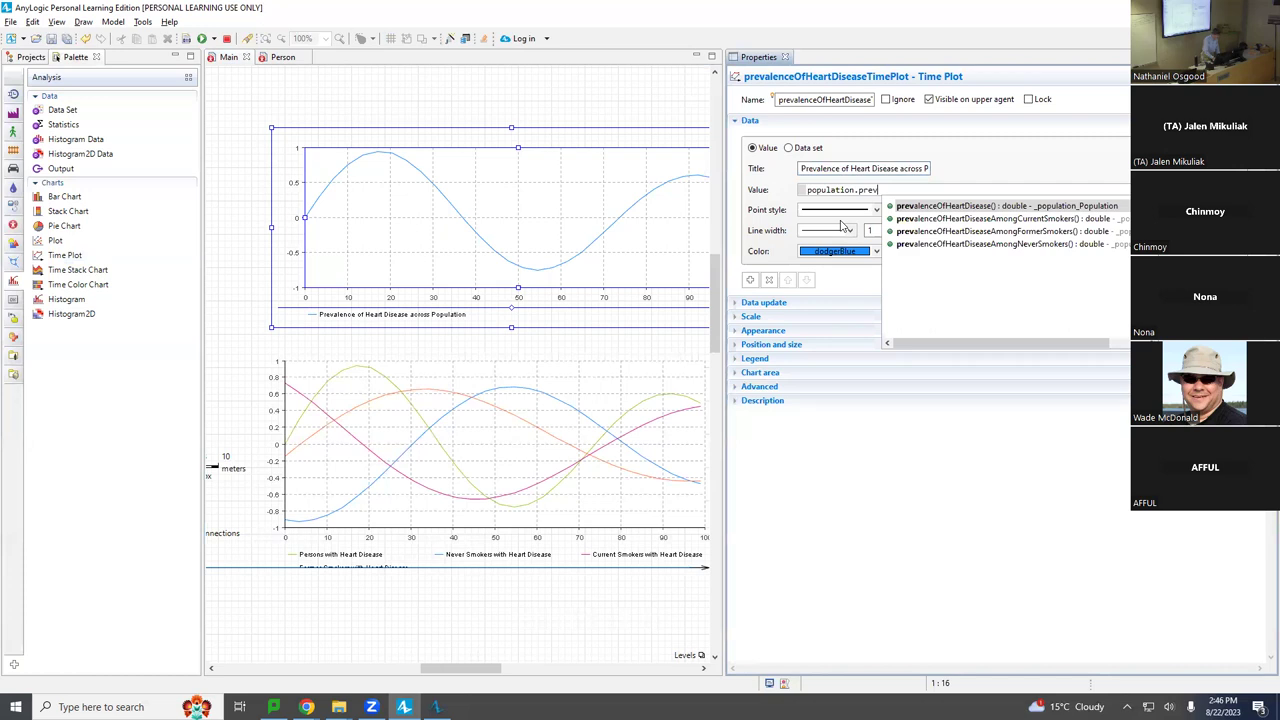
{"action": "key", "text": "Return"}
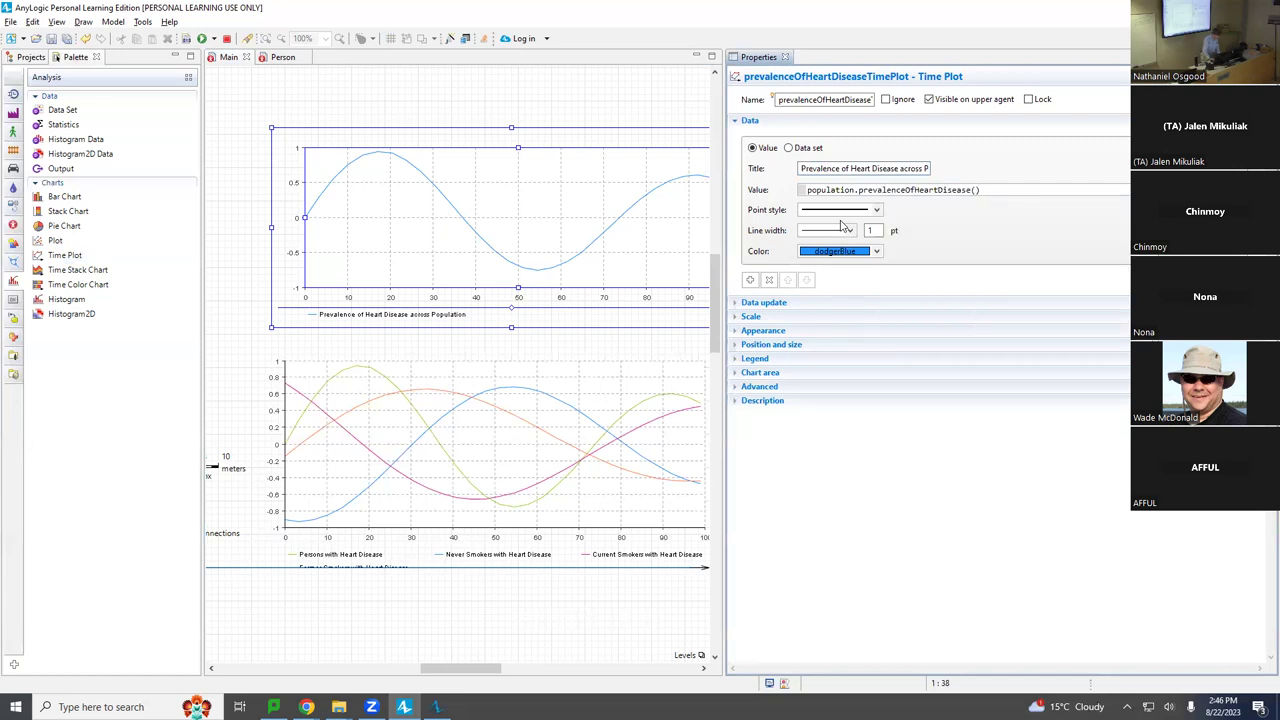
{"action": "key", "text": "ctrl+s"}
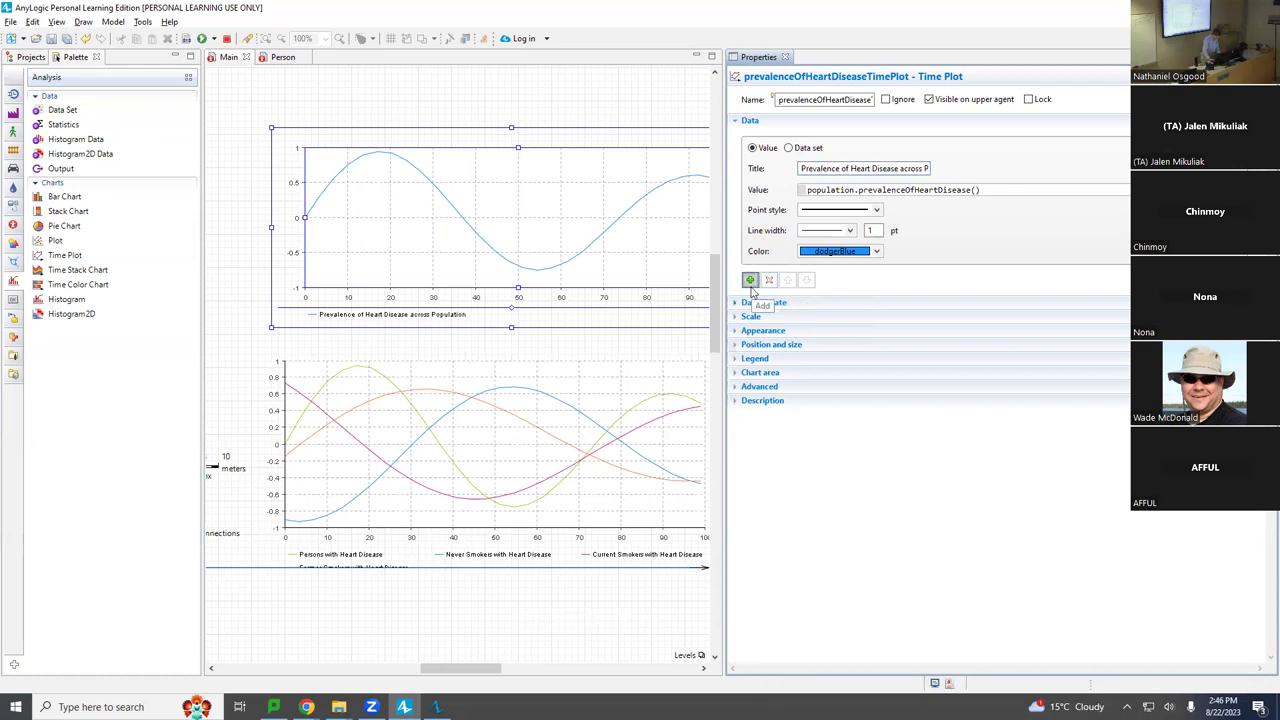
Add a second data item to the time plot titled "Prevalence of Heart Disease amongst Never Smokers", based on the first item's title
{"action": "left_click", "coordinate": [749, 280]}
{"action": "left_click_drag", "start_coordinate": [801, 168], "coordinate": [831, 170]}
{"action": "key", "text": "ctrl+c"}
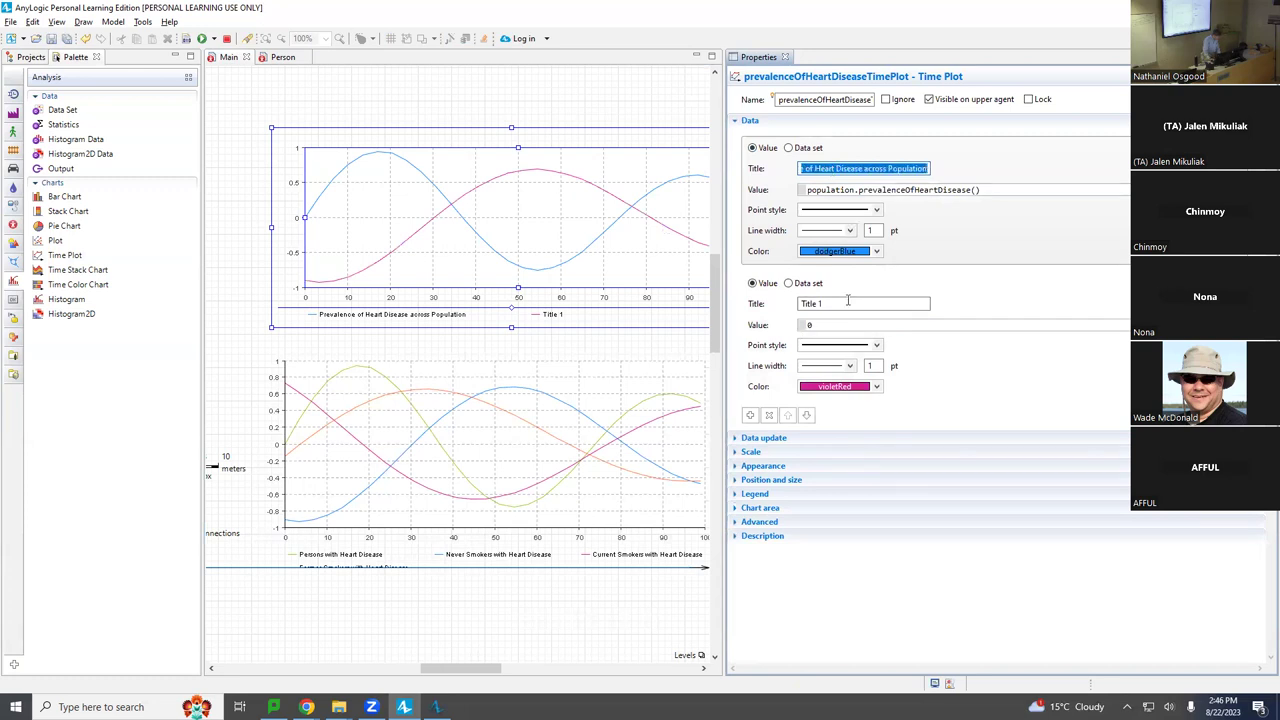
{"action": "left_click", "coordinate": [801, 304]}
{"action": "key", "text": "ctrl+a"}
{"action": "key", "text": "ctrl+v"}
{"action": "key", "text": "ctrl+shift+Left"}
{"action": "key", "text": "ctrl+shift+Left"}
{"action": "type", "text": "amongst N"}
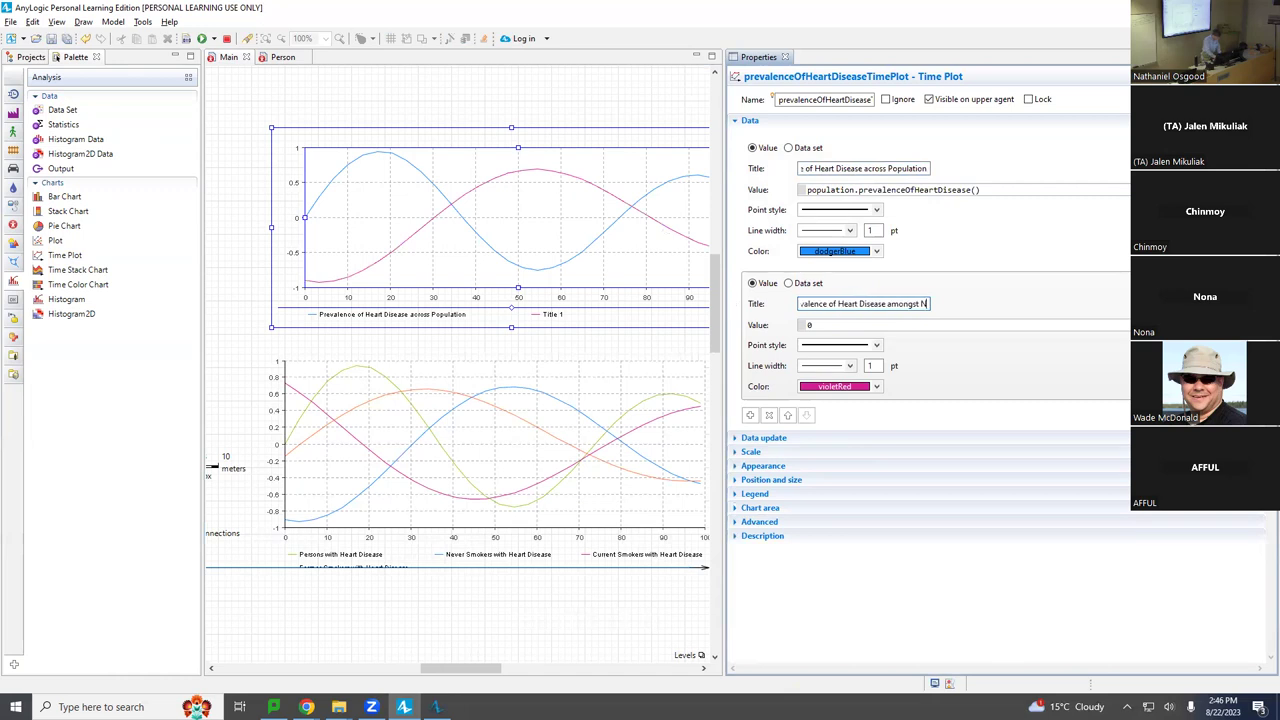
{"action": "type", "text": "ever Smokers"}
{"action": "key", "text": "Return"}
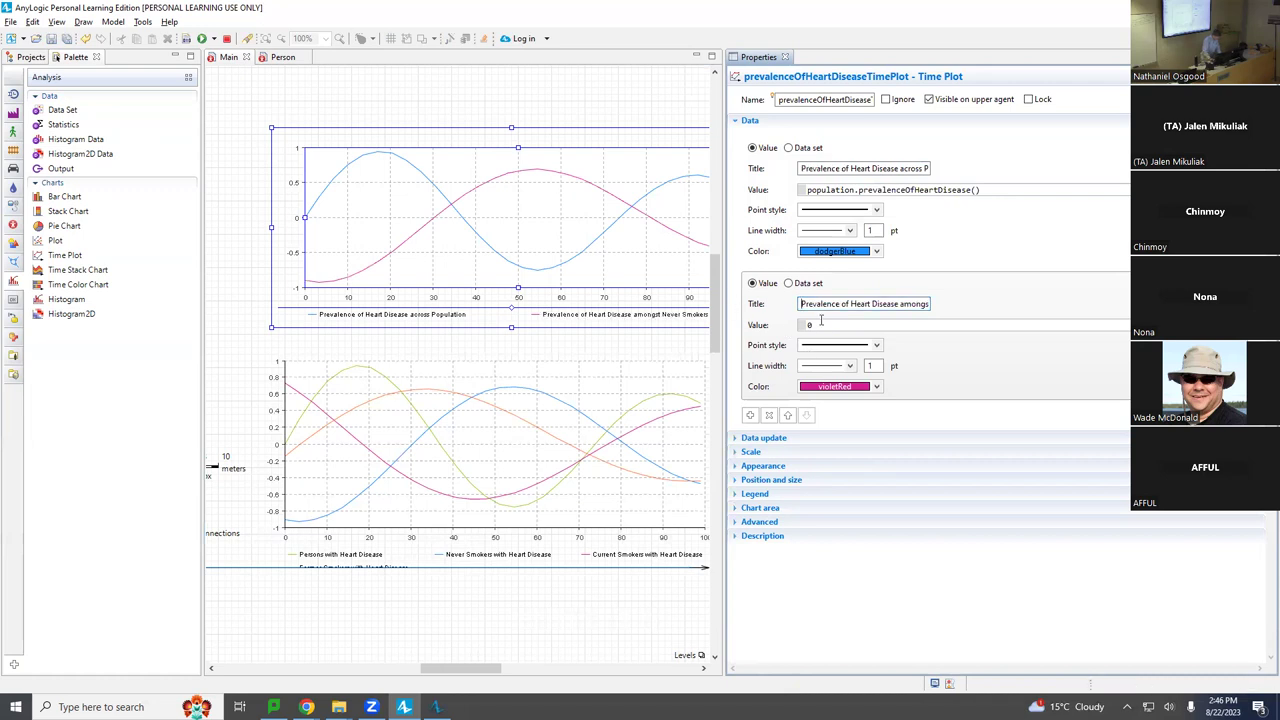
Set the second data item's value to population.prevalenceOfHeartDiseaseAmongNeverSmokers()
{"action": "double_click", "coordinate": [829, 325]}
{"action": "type", "text": "po"}
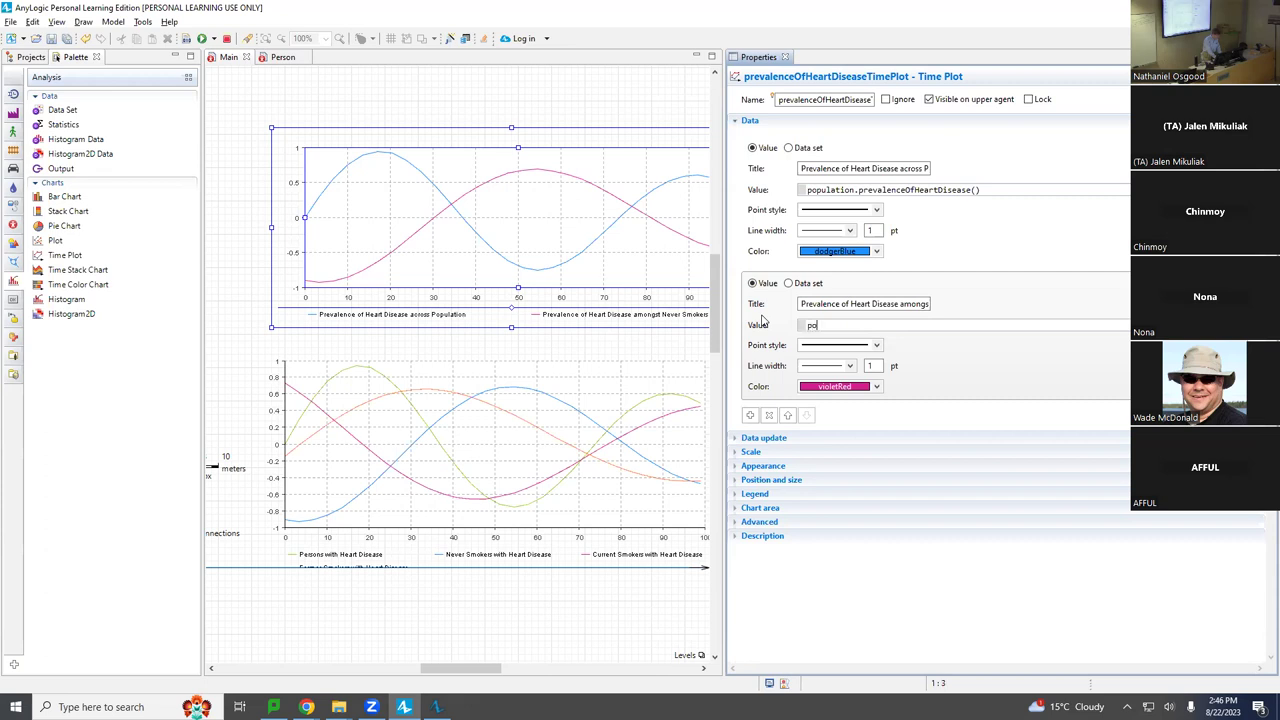
{"action": "type", "text": "pulation.prev"}
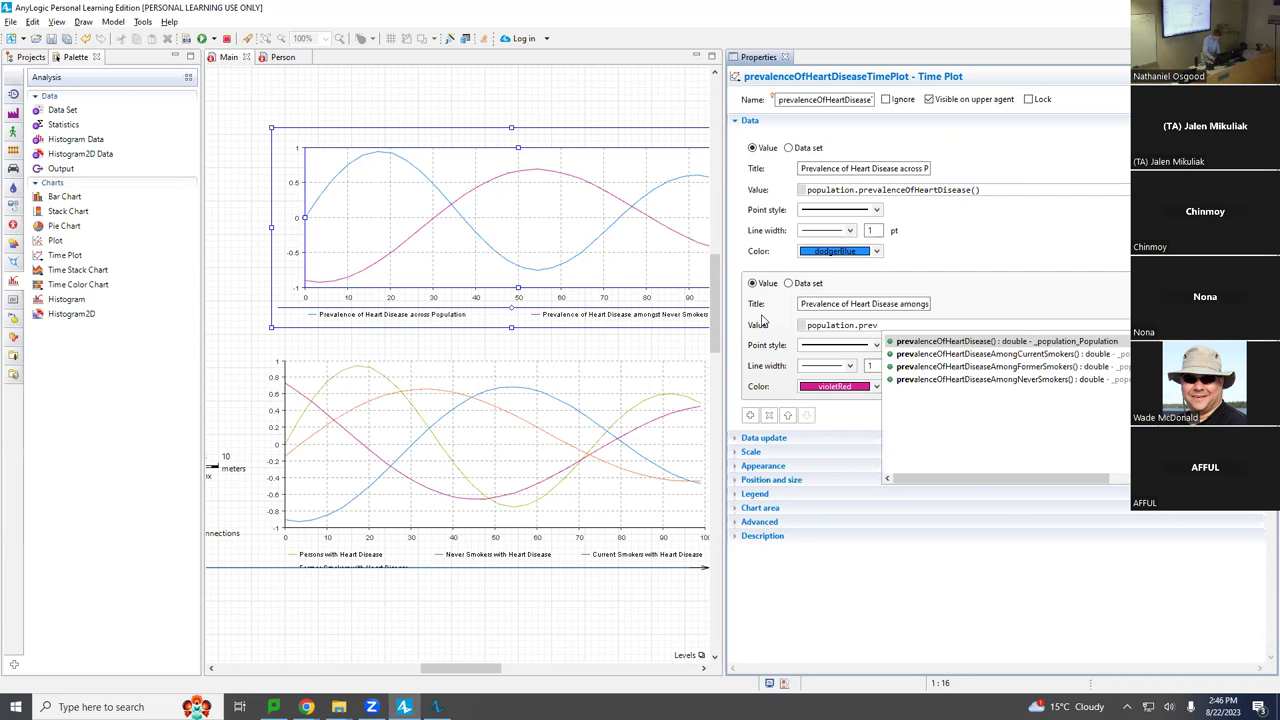
{"action": "key", "text": "Down"}
{"action": "key", "text": "Down"}
{"action": "key", "text": "Down"}
{"action": "key", "text": "Return"}
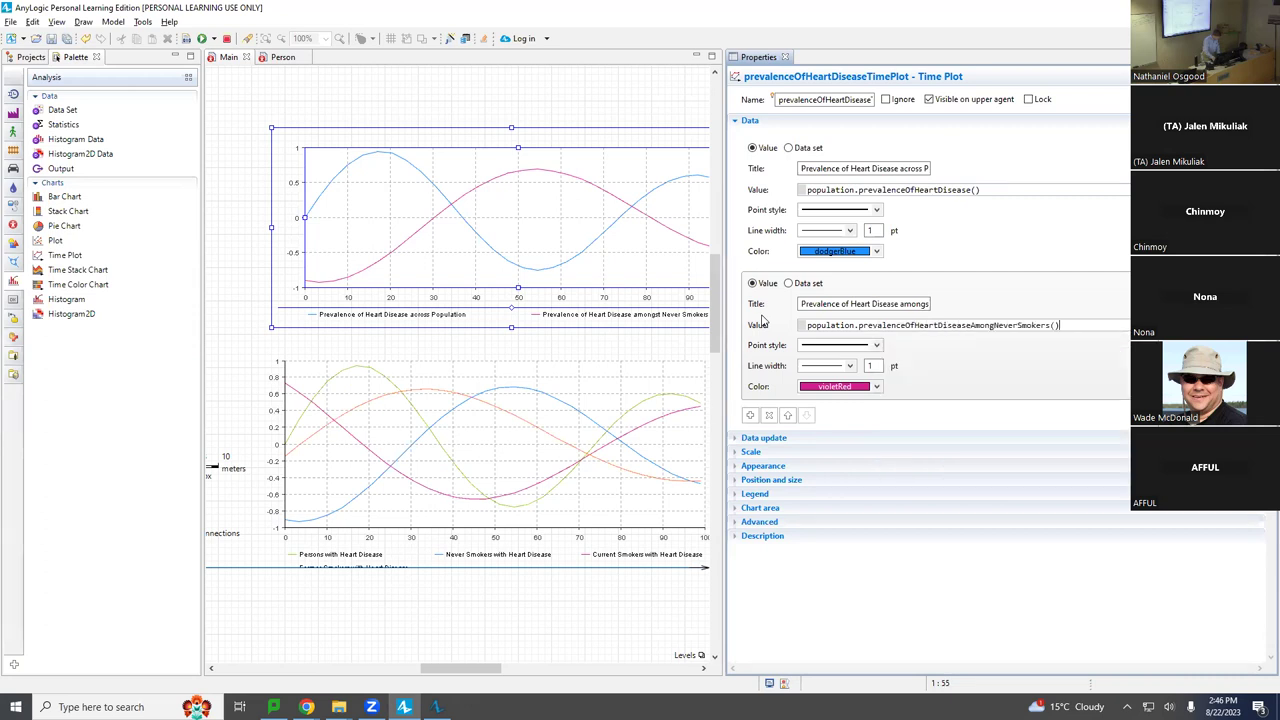
Add a third data item titled "Prevalence of Heart Disease amongst Current Smokers", based on the never-smokers item's title
{"action": "left_click", "coordinate": [749, 415]}
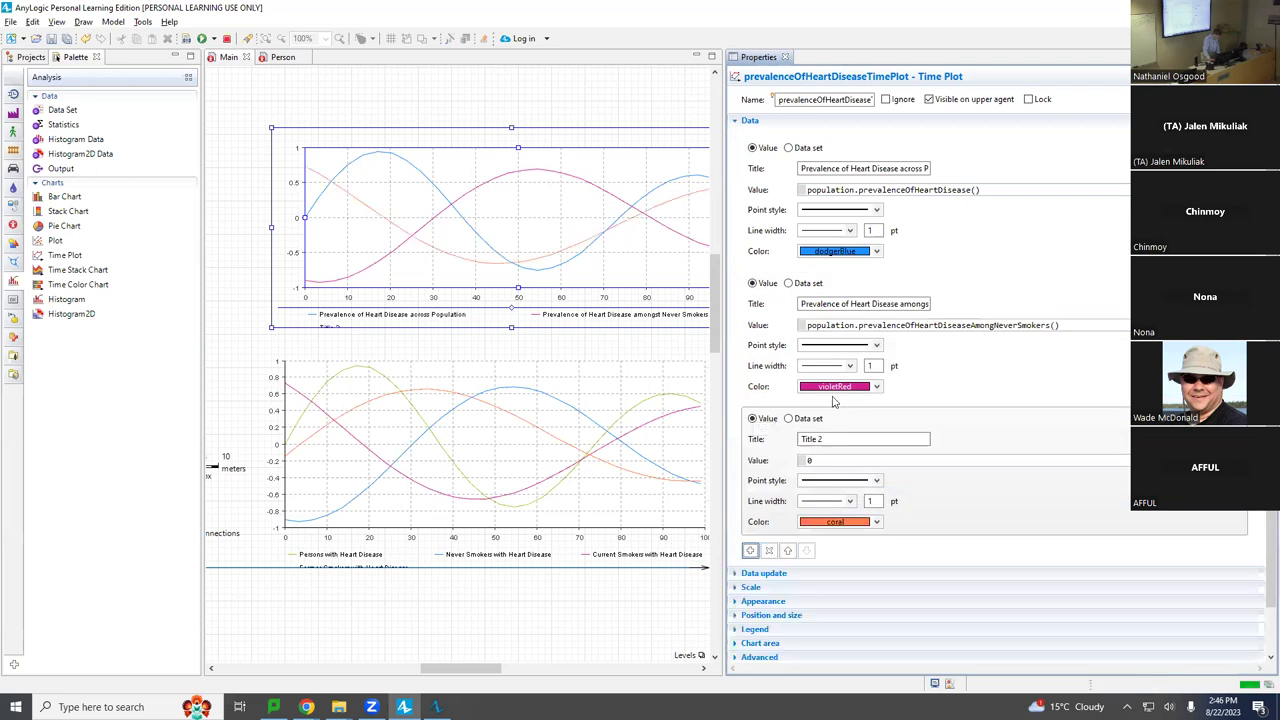
{"action": "double_click", "coordinate": [845, 304]}
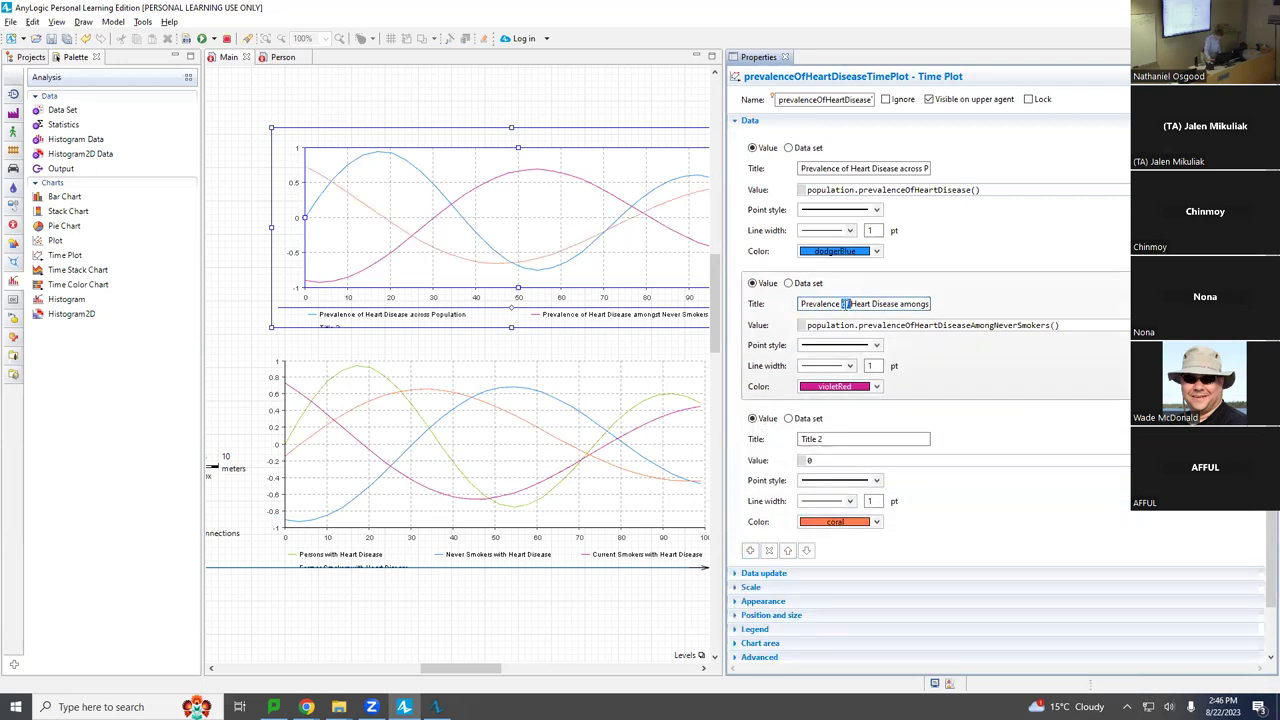
{"action": "double_click", "coordinate": [826, 302]}
{"action": "left_click", "coordinate": [826, 302]}
{"action": "key", "text": "ctrl+a"}
{"action": "key", "text": "ctrl+c"}
{"action": "left_click", "coordinate": [845, 439]}
{"action": "key", "text": "ctrl+a"}
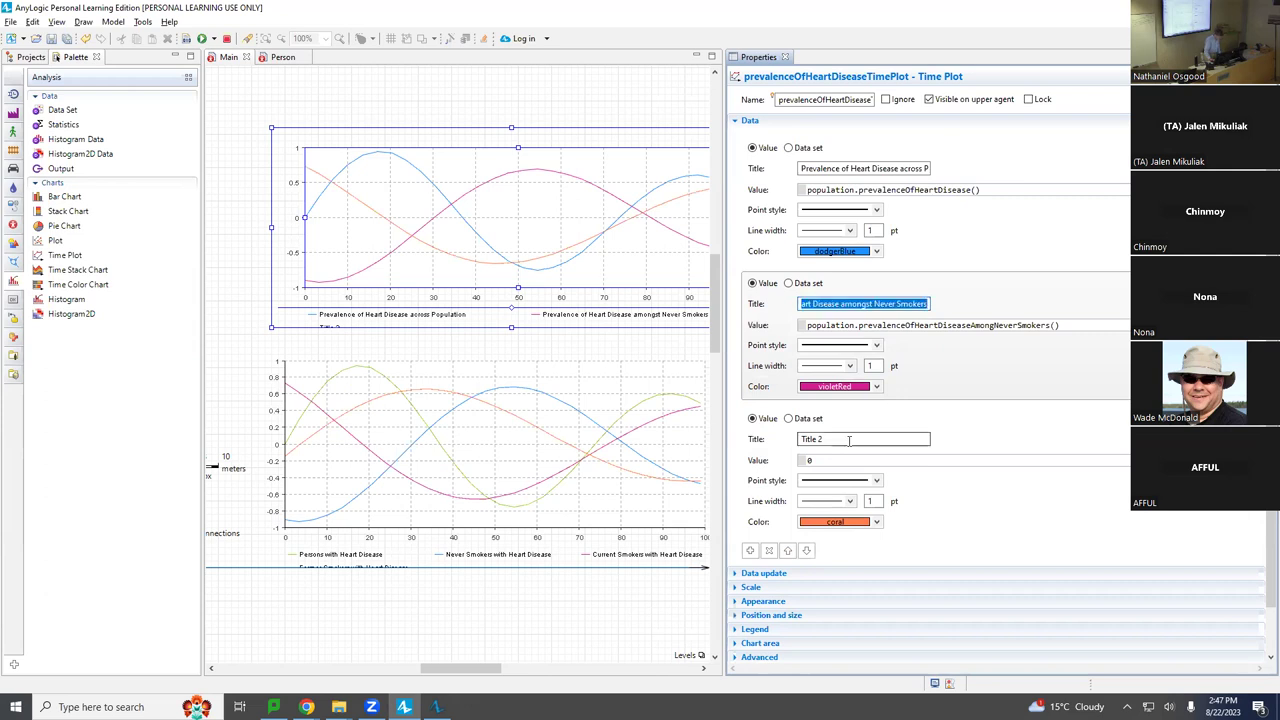
{"action": "key", "text": "ctrl+v"}
{"action": "key", "text": "ctrl+shift+Left"}
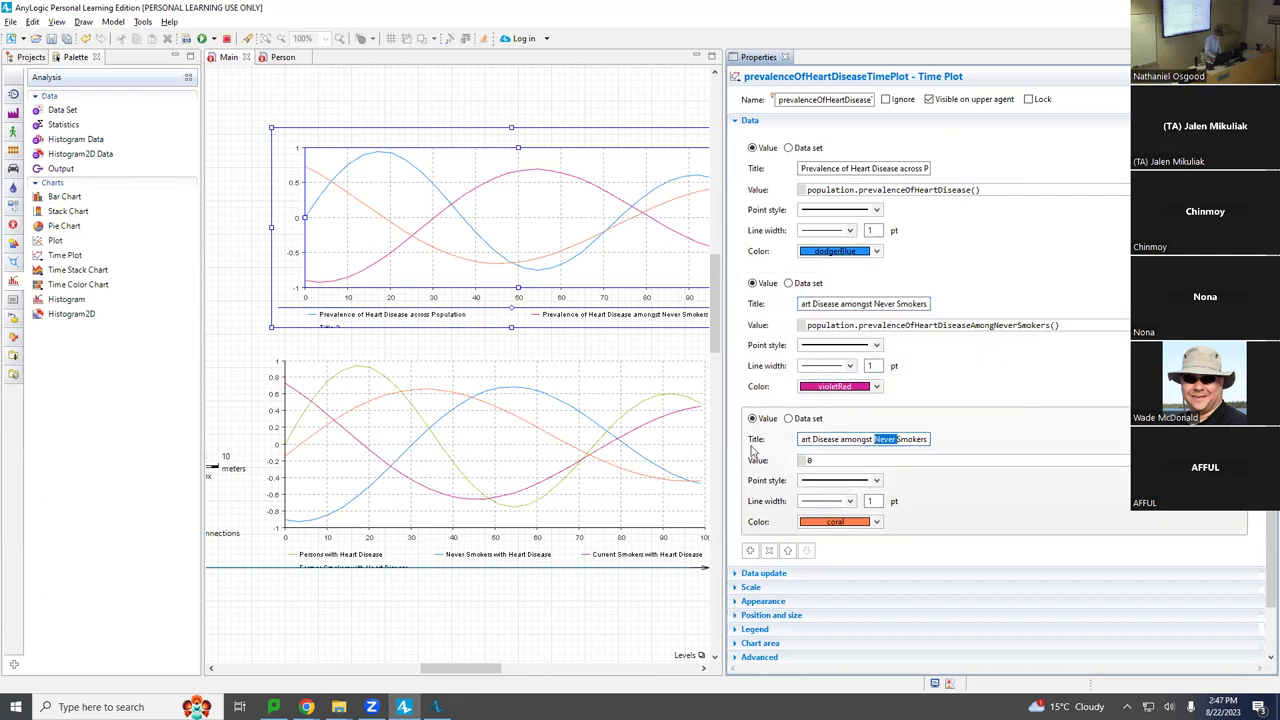
{"action": "type", "text": "Current"}
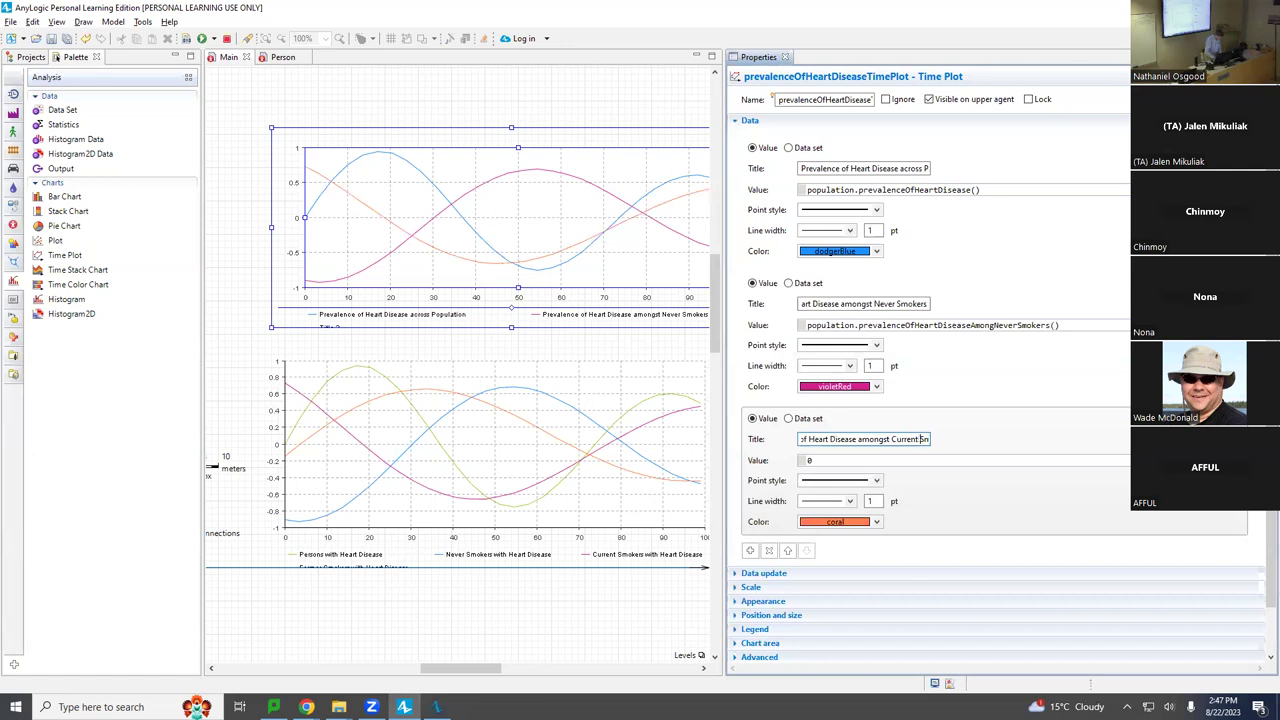
{"action": "key", "text": "Return"}
Set the third data item's value to population.prevalenceOfHeartDiseaseAmongCurrentSmokers(), adapted from the never-smokers value, and save the model
{"action": "left_click", "coordinate": [840, 325]}
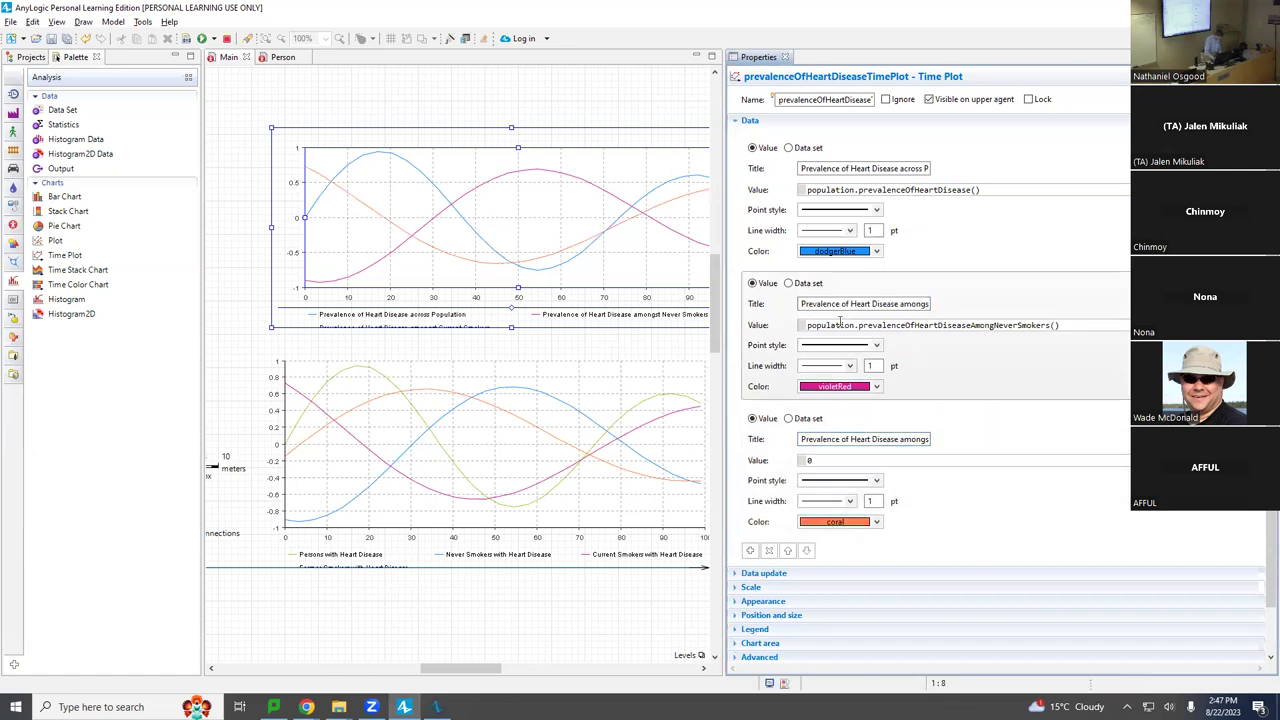
{"action": "key", "text": "ctrl+a"}
{"action": "left_click", "coordinate": [890, 457]}
{"action": "key", "text": "ctrl+a"}
{"action": "key", "text": "ctrl+v"}
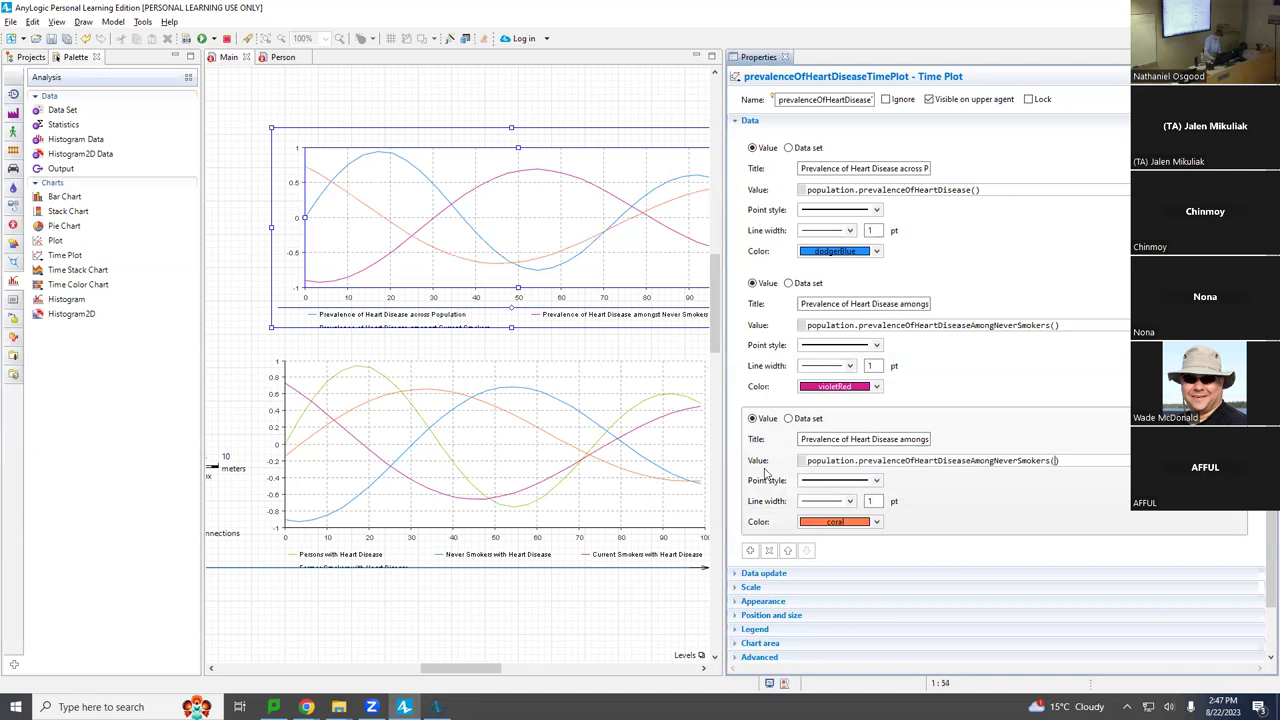
{"action": "key", "text": "Left"}
{"action": "key", "text": "Left"}
{"action": "key", "text": "Left"}
{"action": "key", "text": "Left"}
{"action": "key", "text": "Left"}
{"action": "key", "text": "Left"}
{"action": "key", "text": "Left"}
{"action": "key", "text": "Left"}
{"action": "key", "text": "Left"}
{"action": "key", "text": "Left"}
{"action": "key", "text": "Left"}
{"action": "key", "text": "Left"}
{"action": "key", "text": "shift+Right"}
{"action": "key", "text": "shift+Right"}
{"action": "key", "text": "shift+Right"}
{"action": "key", "text": "shift+Right"}
{"action": "type", "text": "Current"}
{"action": "key", "text": "ctrl+s"}
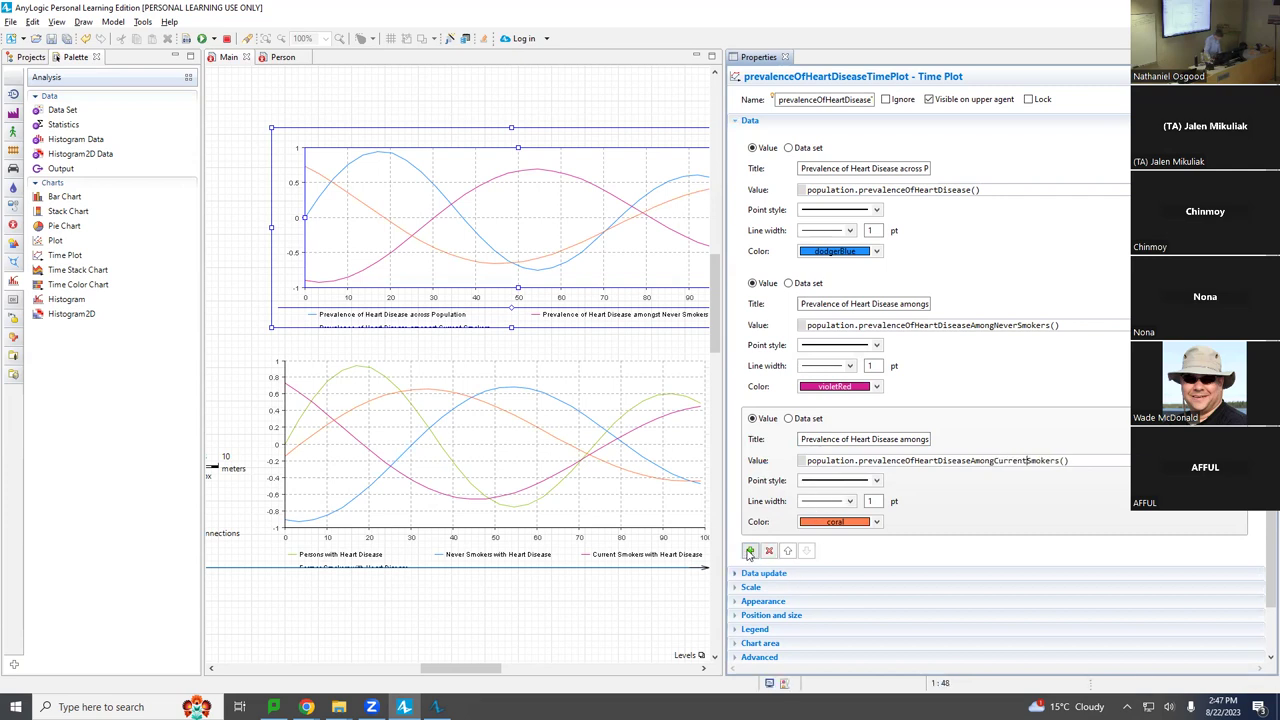
Add a fourth data item to the time plot and copy the current-smokers item's title into it
{"action": "left_click", "coordinate": [749, 550]}
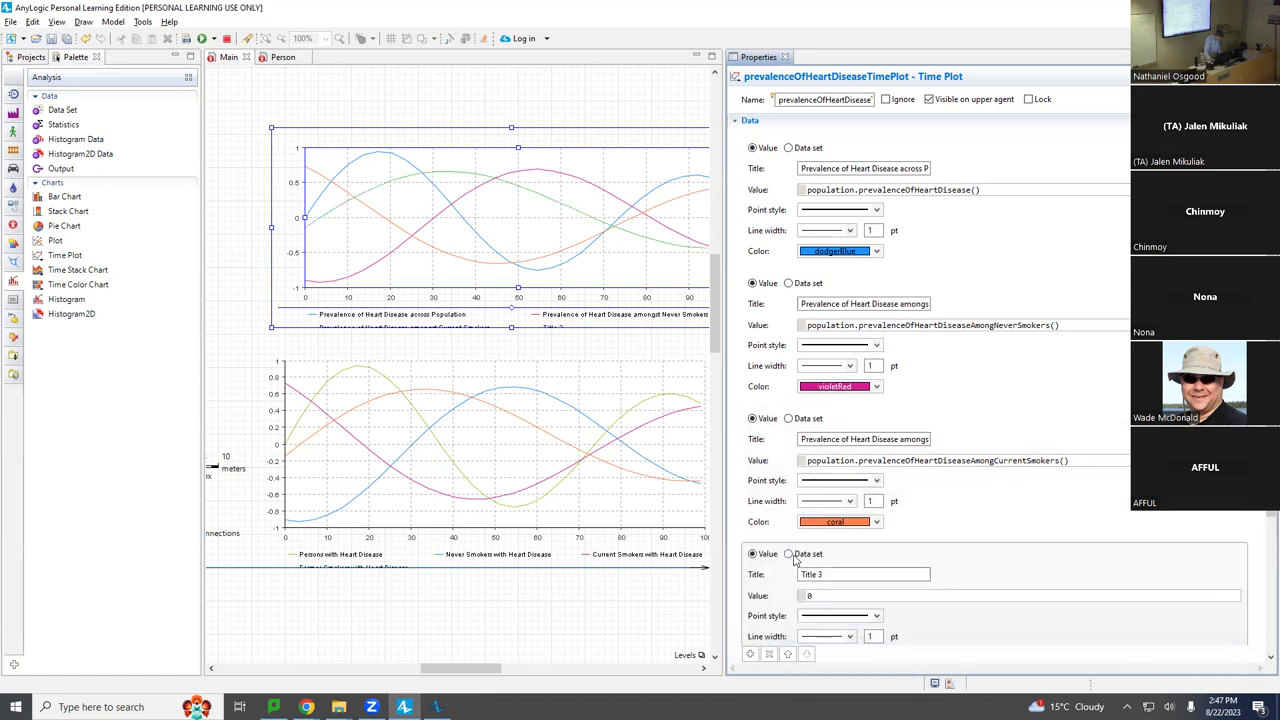
{"action": "double_click", "coordinate": [826, 439]}
{"action": "key", "text": "End"}
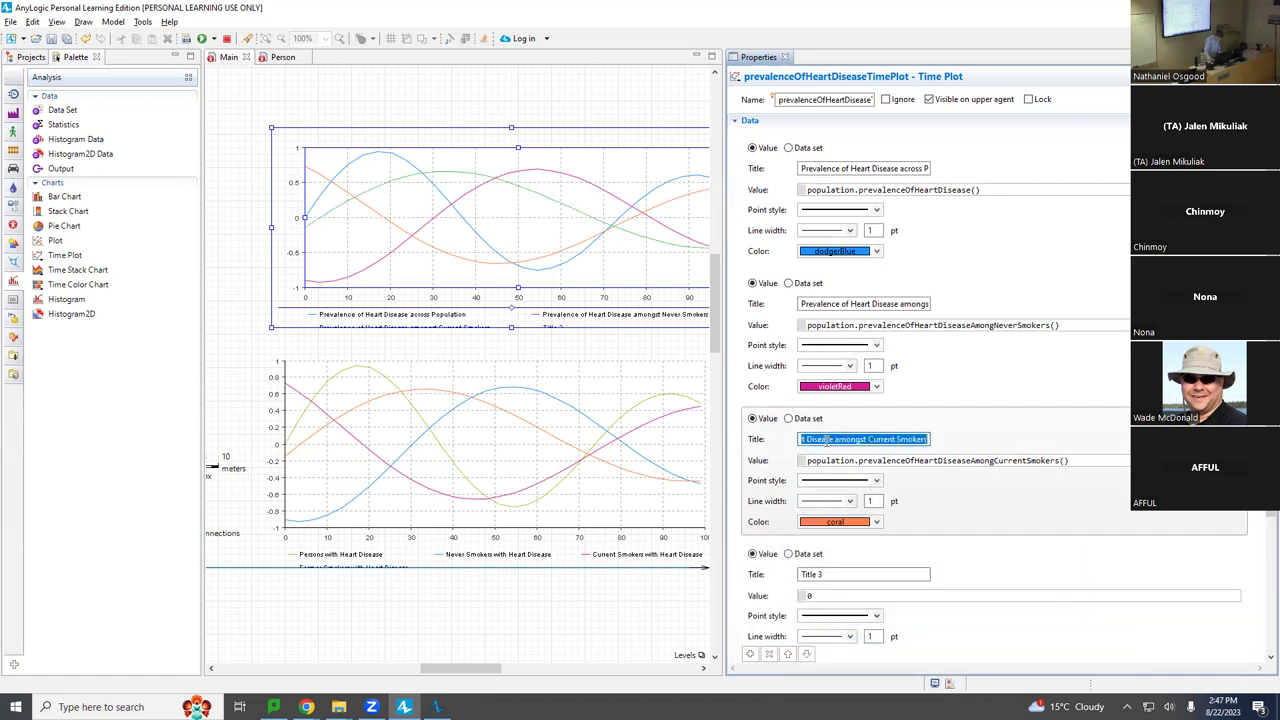
{"action": "left_click", "coordinate": [858, 573]}
{"action": "left_click_drag", "start_coordinate": [858, 573], "coordinate": [790, 580]}
{"action": "key", "text": "ctrl+v"}
{"action": "key", "text": "ctrl+Left"}
{"action": "key", "text": "ctrl+shift+Left"}
{"action": "key", "text": "Return"}
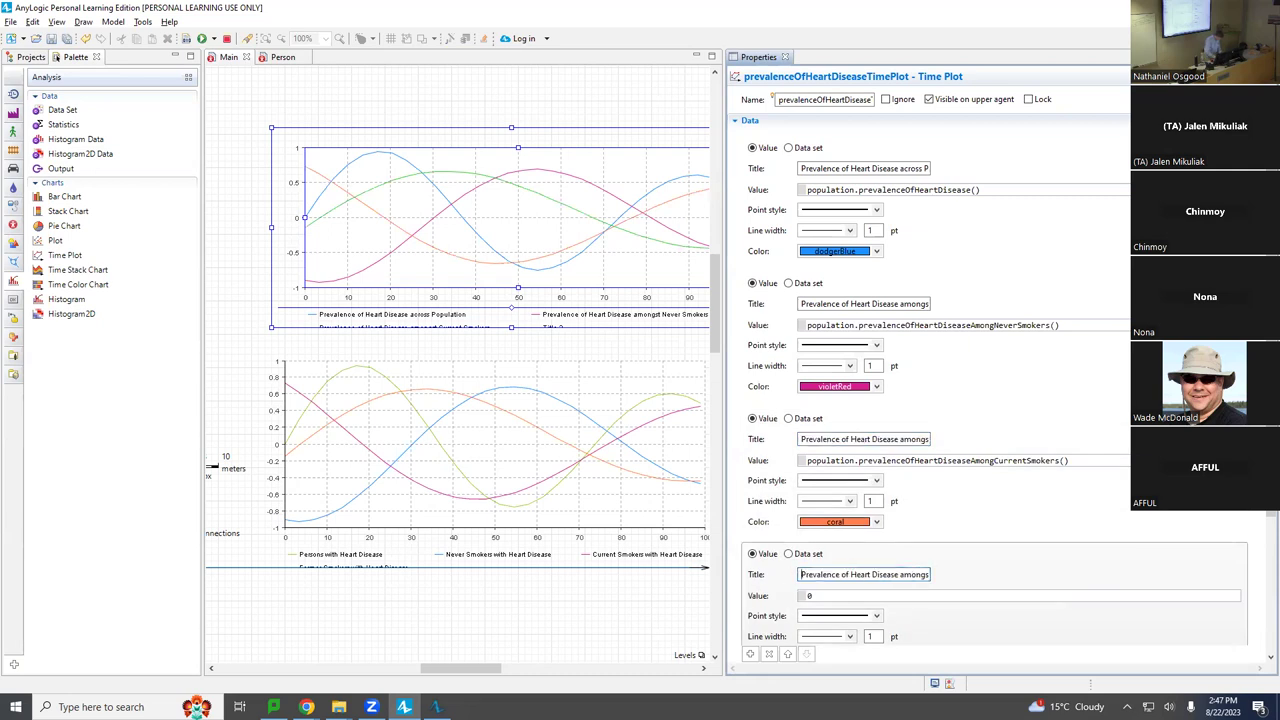
Change the fourth data item's title to "Prevalence of Heart Disease amongst Former Smokers" and save the model
{"action": "left_click", "coordinate": [871, 574]}
{"action": "key", "text": "ctrl+Right"}
{"action": "key", "text": "ctrl+Right"}
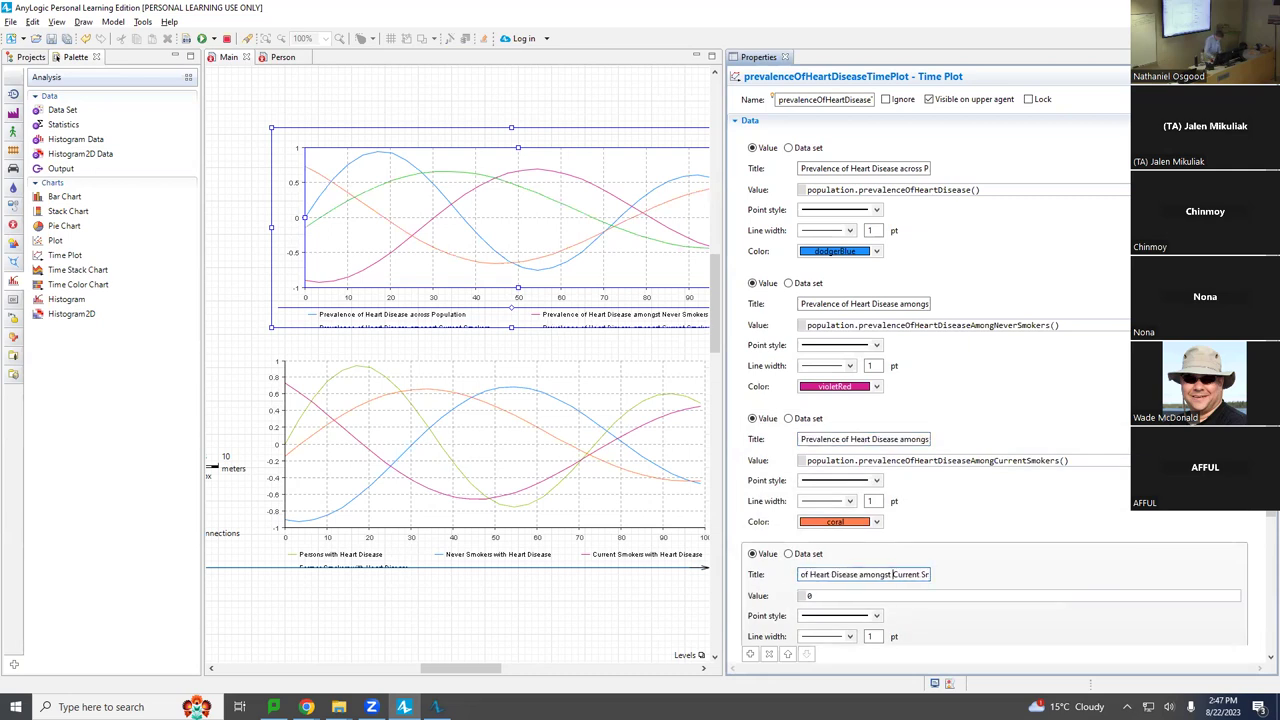
{"action": "key", "text": "ctrl+shift+Right"}
{"action": "type", "text": "Former"}
{"action": "key", "text": "Return"}
{"action": "key", "text": "ctrl+s"}
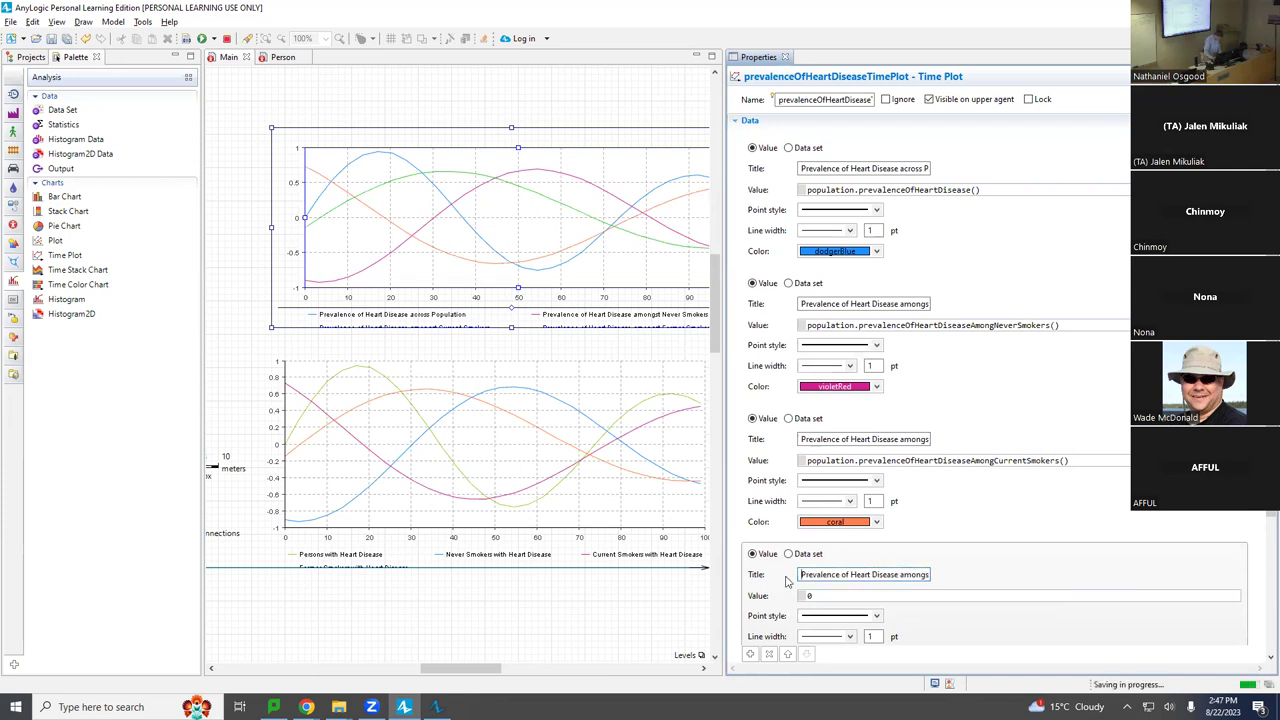
{"action": "key", "text": "End"}
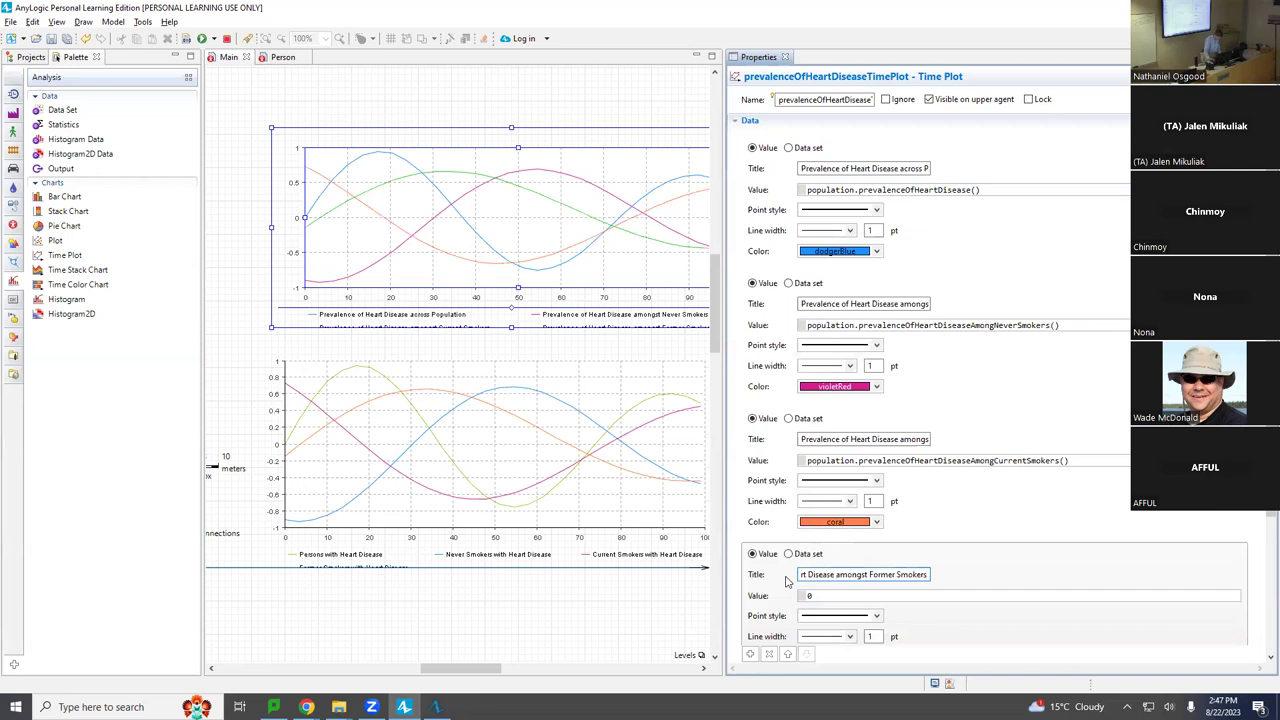
Set the fourth data item's value to population.prevalenceOfHeartDiseaseAmongFormerSmokers(), adapted from the current-smokers value
{"action": "triple_click", "coordinate": [915, 461]}
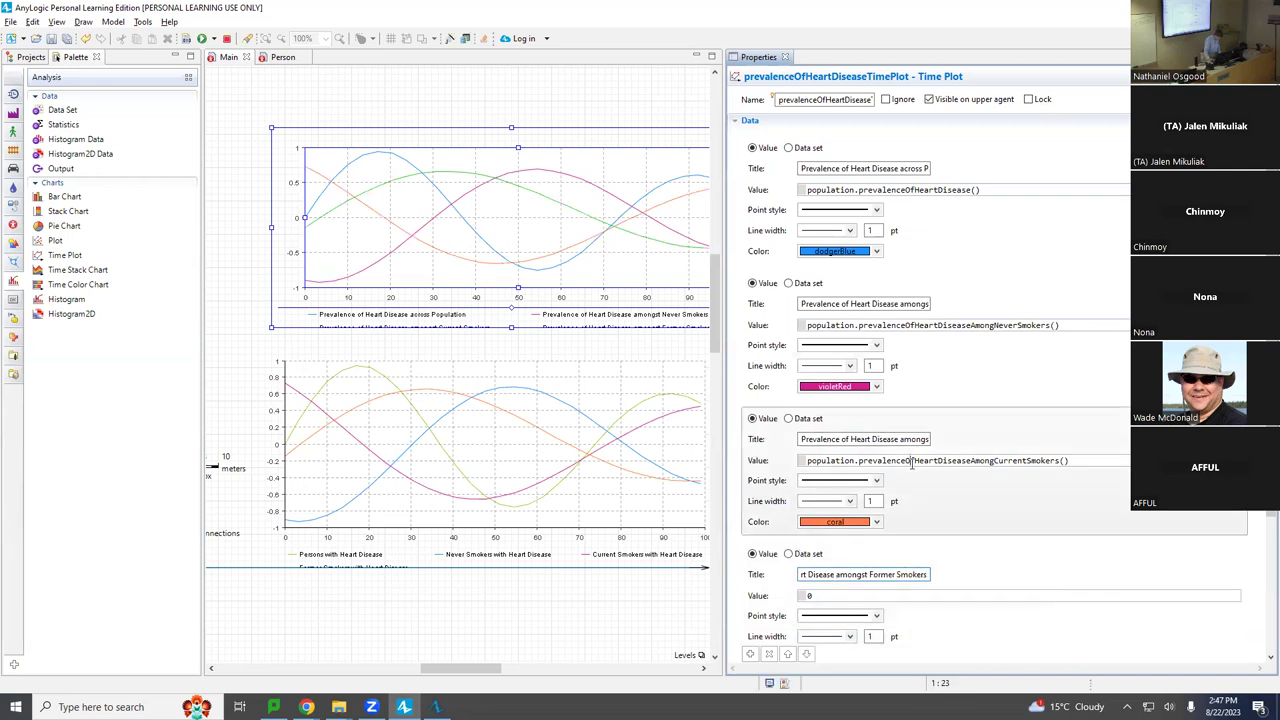
{"action": "left_click", "coordinate": [812, 596]}
{"action": "key", "text": "ctrl+v"}
{"action": "key", "text": "Left"}
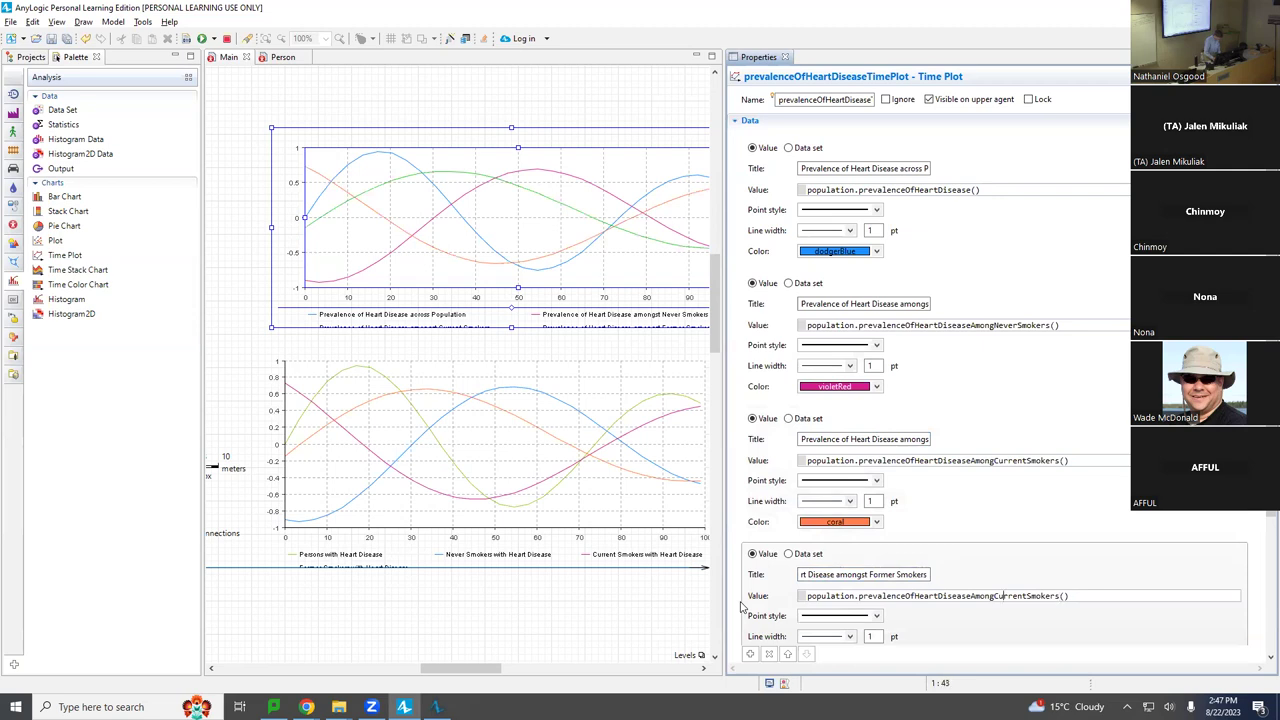
{"action": "key", "text": "Right"}
{"action": "key", "text": "Right"}
{"action": "key", "text": "shift+Left"}
{"action": "key", "text": "shift+Left"}
{"action": "key", "text": "shift+Left"}
{"action": "key", "text": "shift+Left"}
{"action": "key", "text": "shift+Left"}
{"action": "key", "text": "shift+Left"}
{"action": "key", "text": "shift+Left"}
{"action": "type", "text": "Former"}
{"action": "right_click", "coordinate": [920, 600]}
{"action": "key", "text": "Escape"}
Build the SmokingAndHeartDiseaseV6 model
{"action": "left_click", "coordinate": [186, 39]}
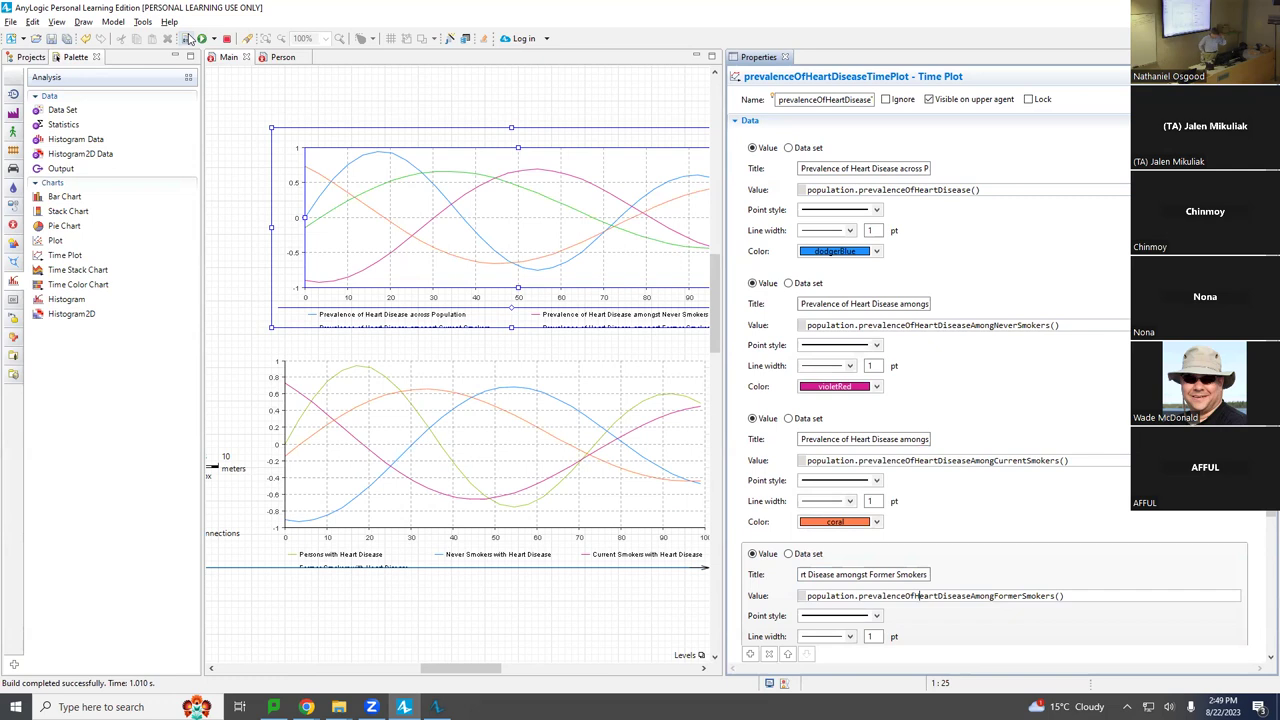
{"action": "left_click", "coordinate": [188, 38]}
{"action": "left_click", "coordinate": [186, 40]}
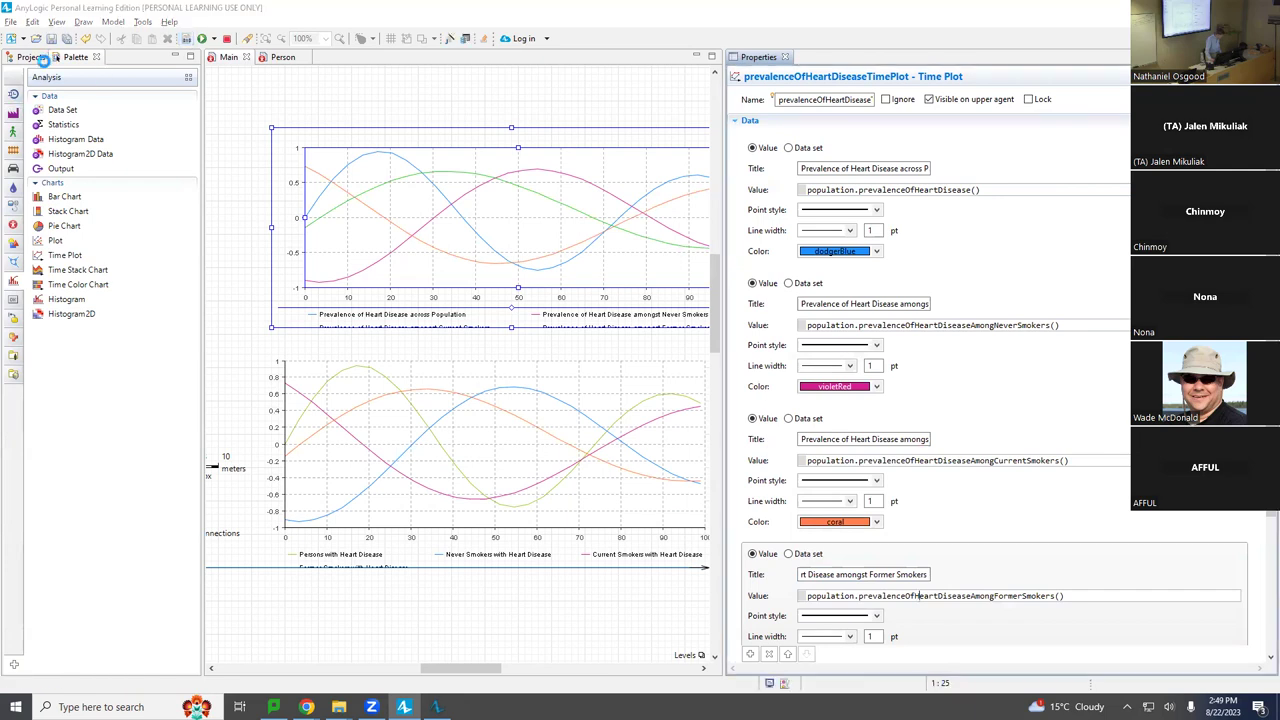
Run the BaselineSmall experiment from the project tree
{"action": "left_click", "coordinate": [32, 57]}
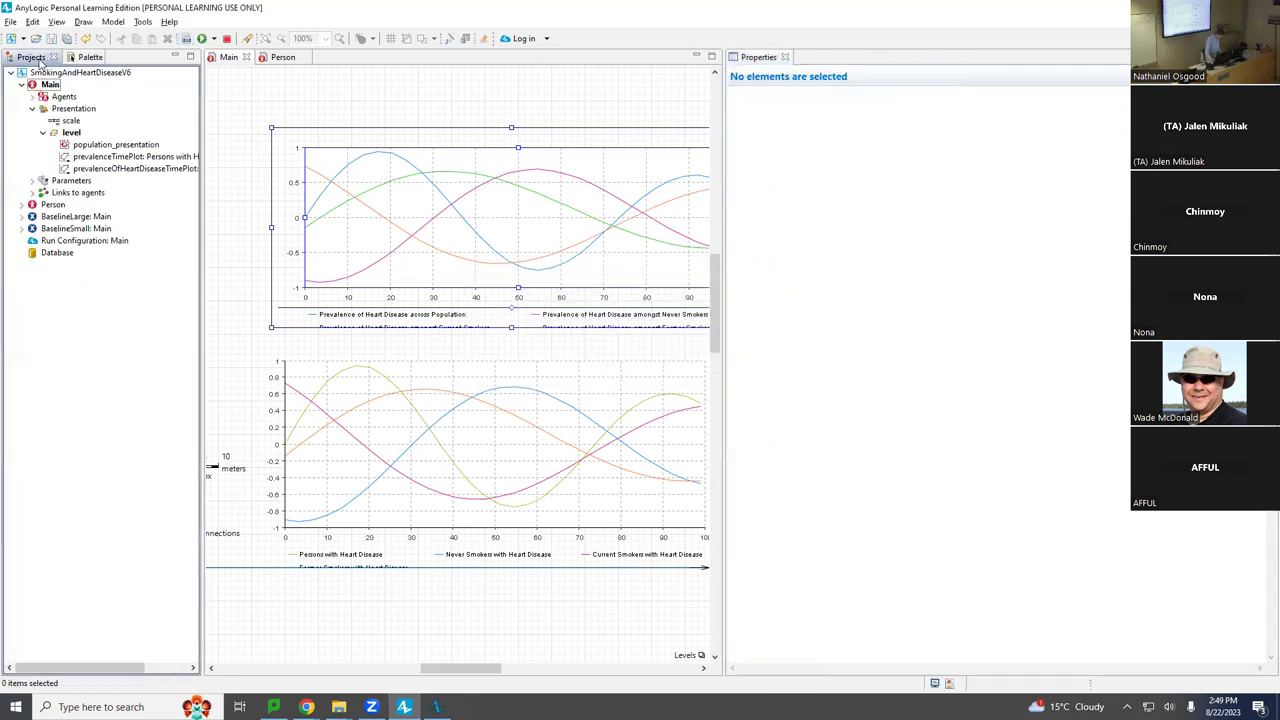
{"action": "right_click", "coordinate": [66, 222]}
{"action": "left_click", "coordinate": [66, 228]}
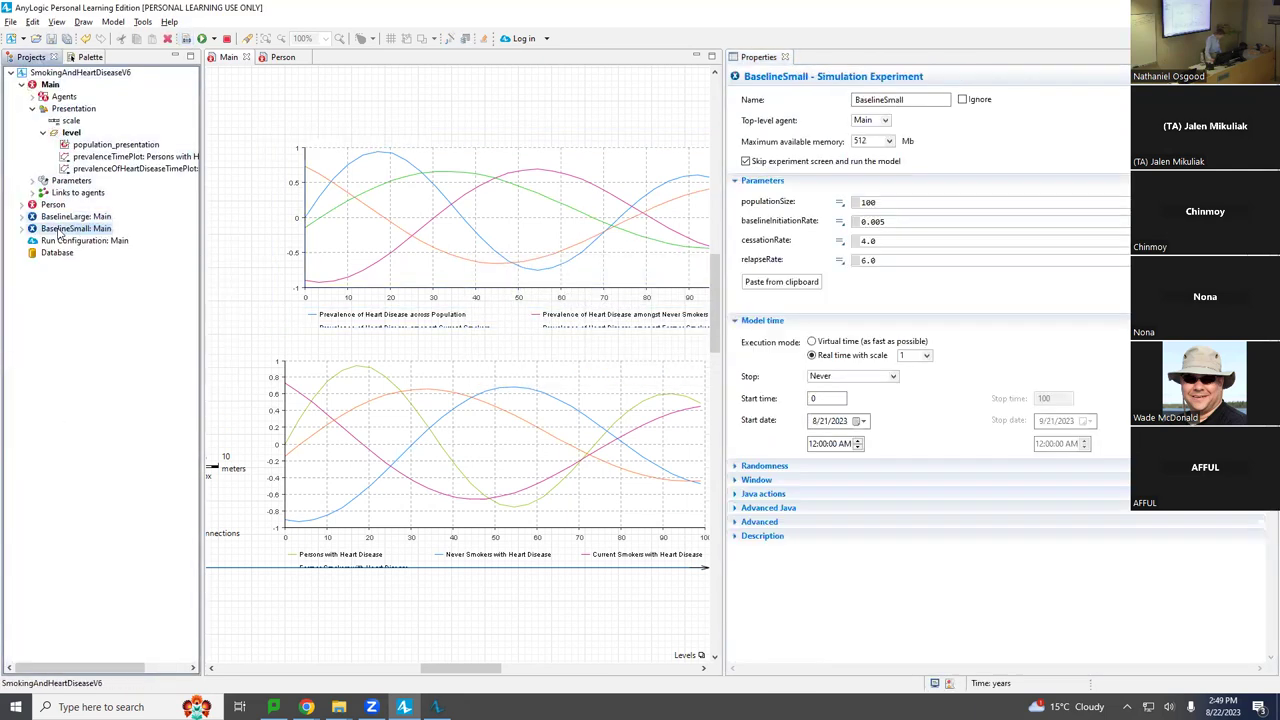
{"action": "right_click", "coordinate": [66, 228]}
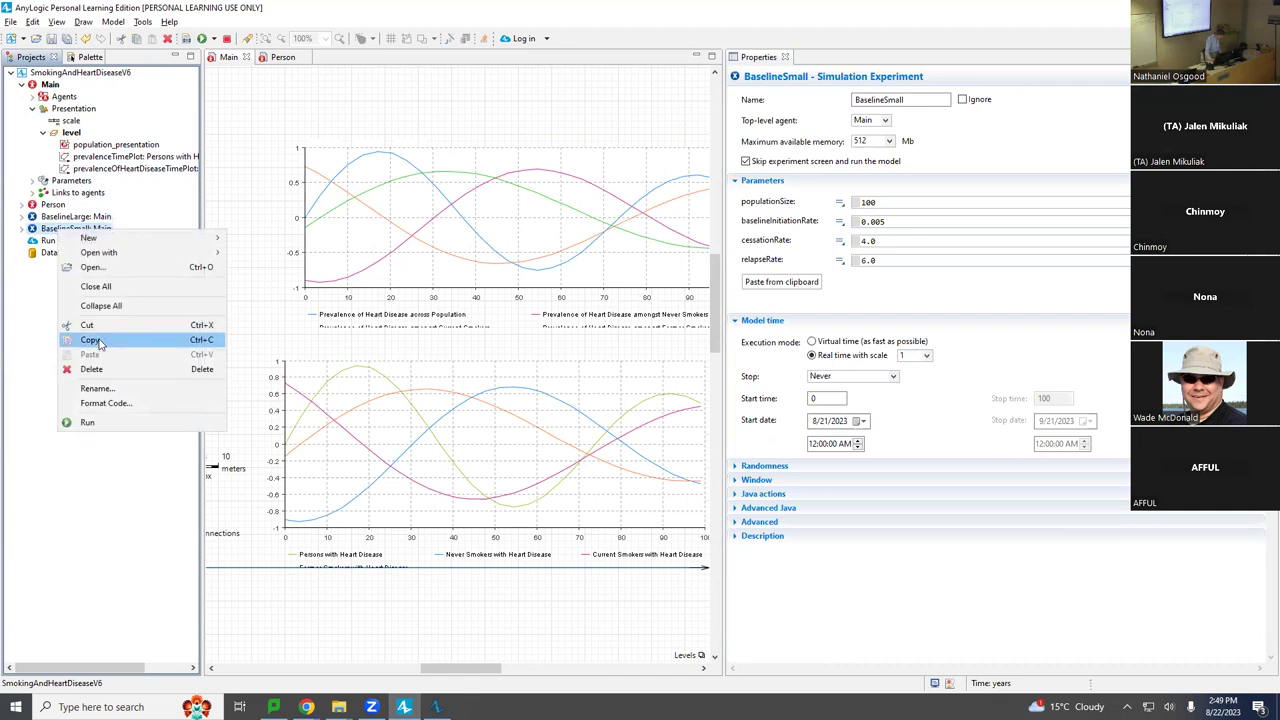
{"action": "left_click", "coordinate": [119, 422]}
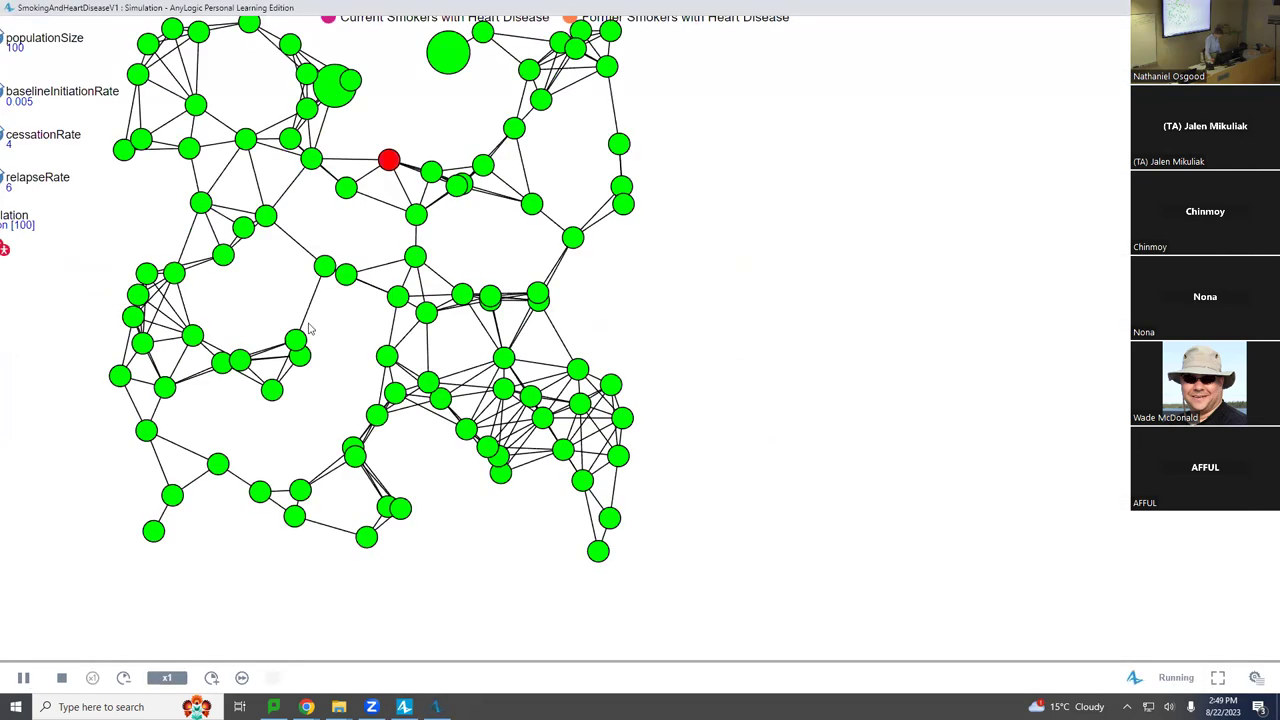
Examine the heart disease prevalence plot, single out the never-smokers series, and pause the simulation
{"action": "left_click_drag", "start_coordinate": [402, 337], "coordinate": [458, 563]}
{"action": "left_click_drag", "start_coordinate": [252, 181], "coordinate": [281, 399]}
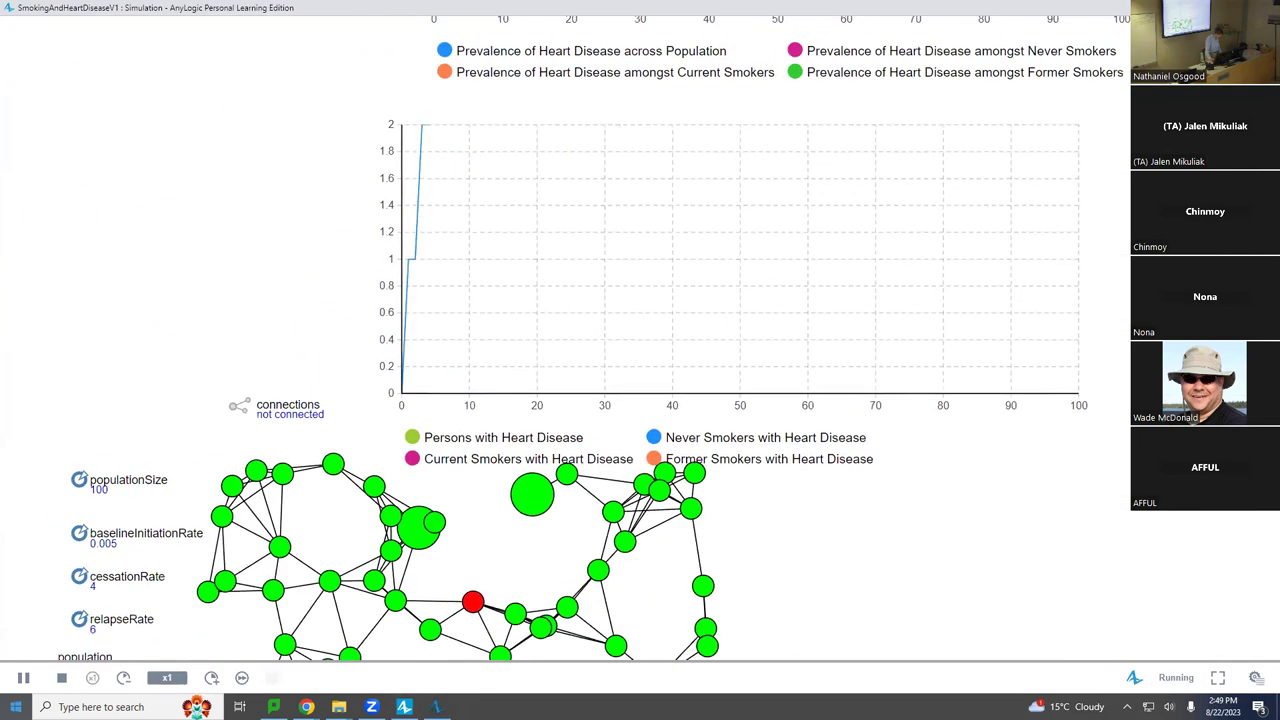
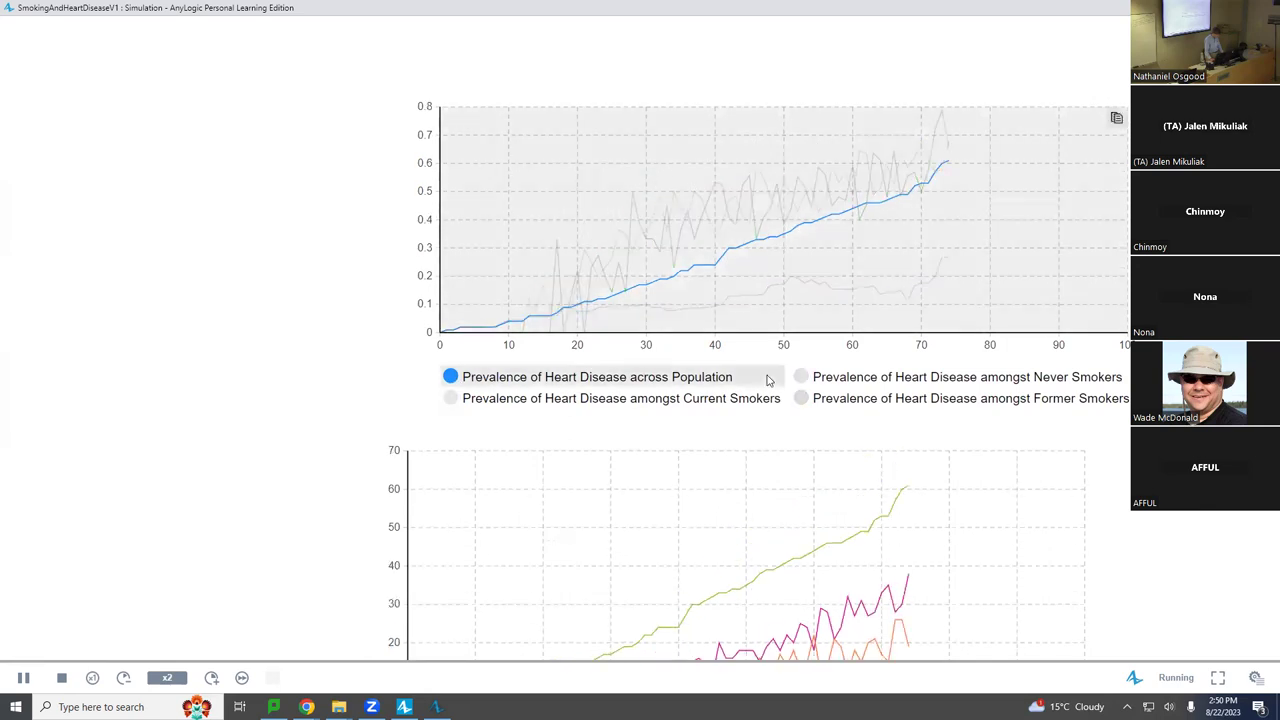
{"action": "left_click", "coordinate": [805, 377]}
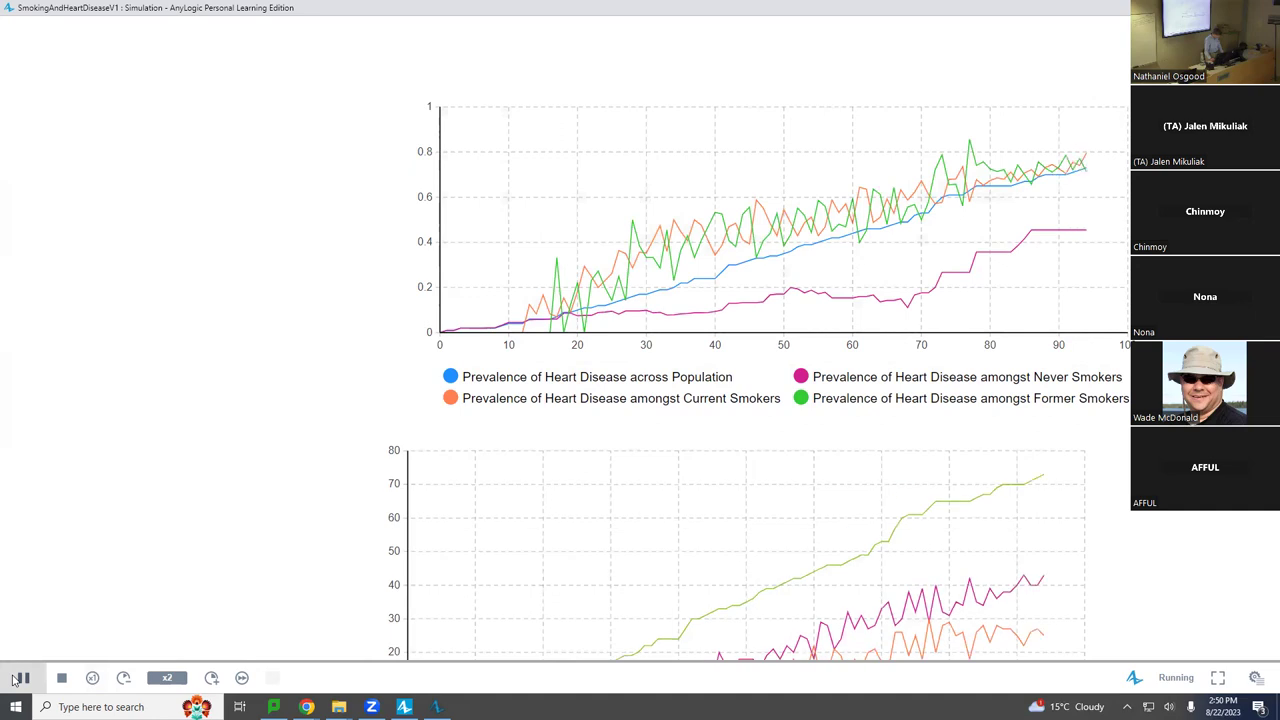
{"action": "left_click", "coordinate": [15, 680]}
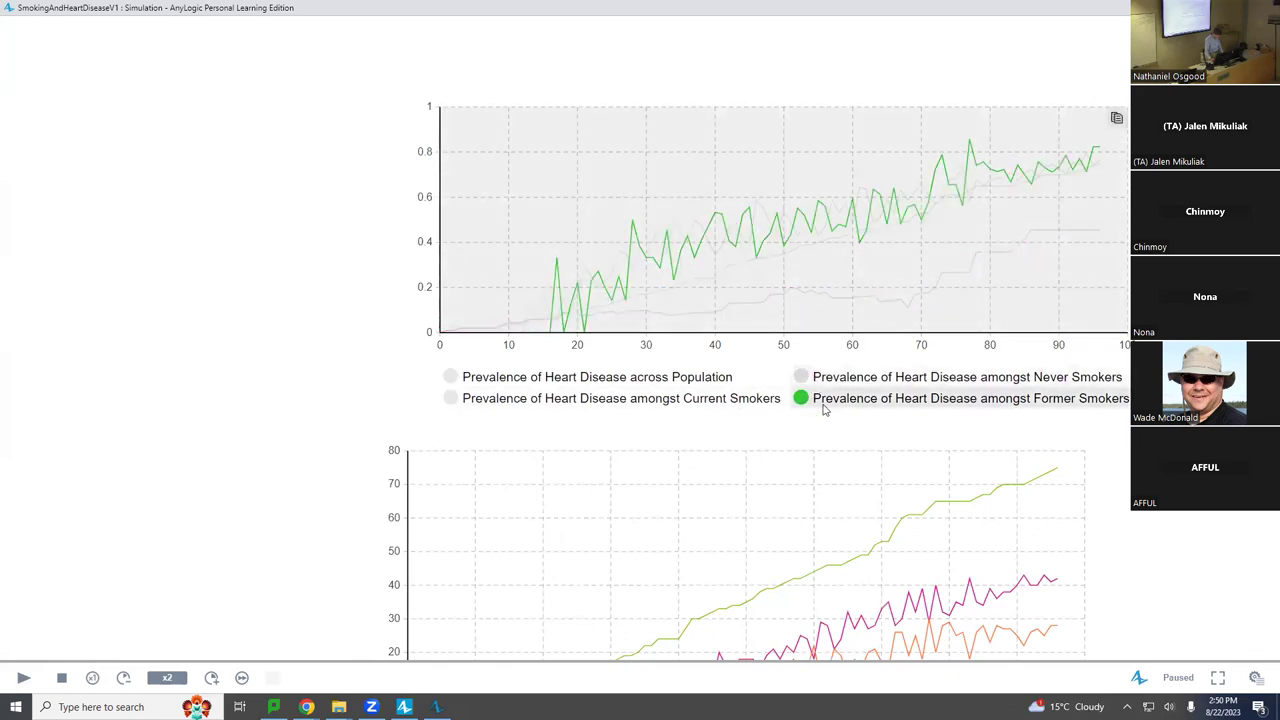
Examine the heart disease count plot and the population network in the paused simulation, and close its window
{"action": "scroll", "coordinate": [824, 408], "scroll_direction": "down", "scroll_amount": 8}
{"action": "scroll", "coordinate": [824, 408], "scroll_direction": "left", "scroll_amount": 3}
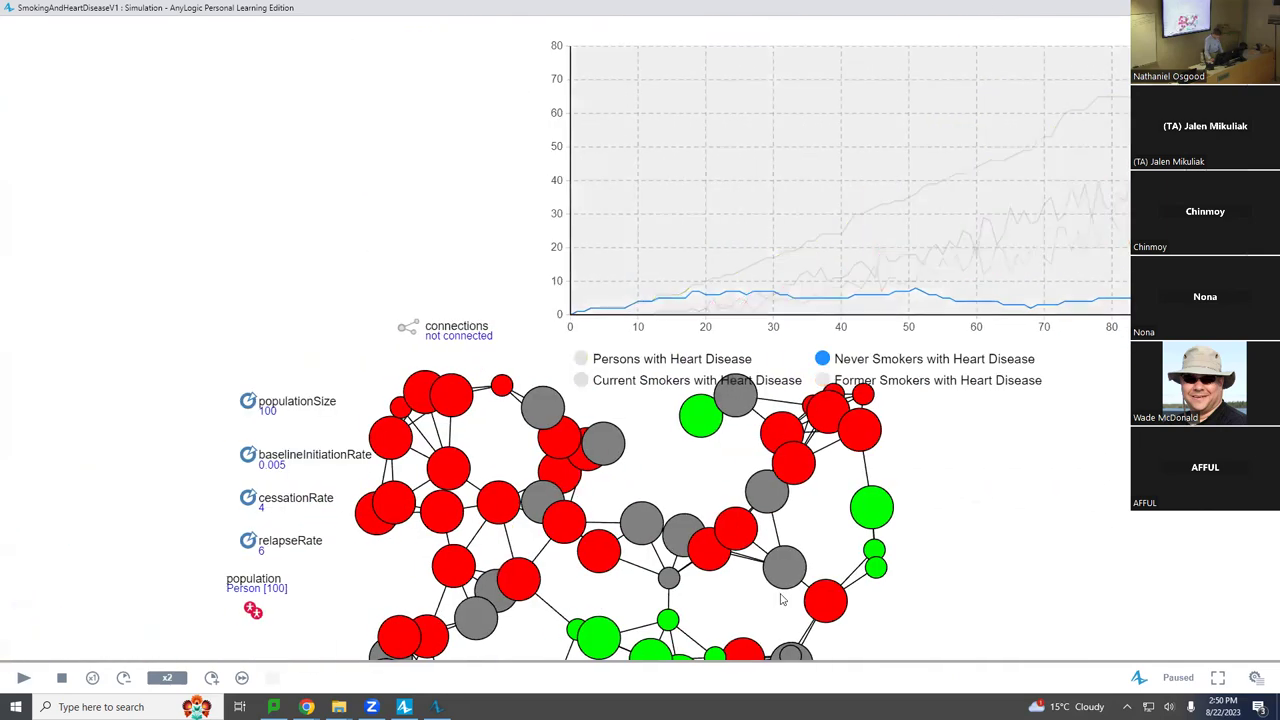
{"action": "left_click_drag", "start_coordinate": [1072, 590], "coordinate": [1008, 306]}
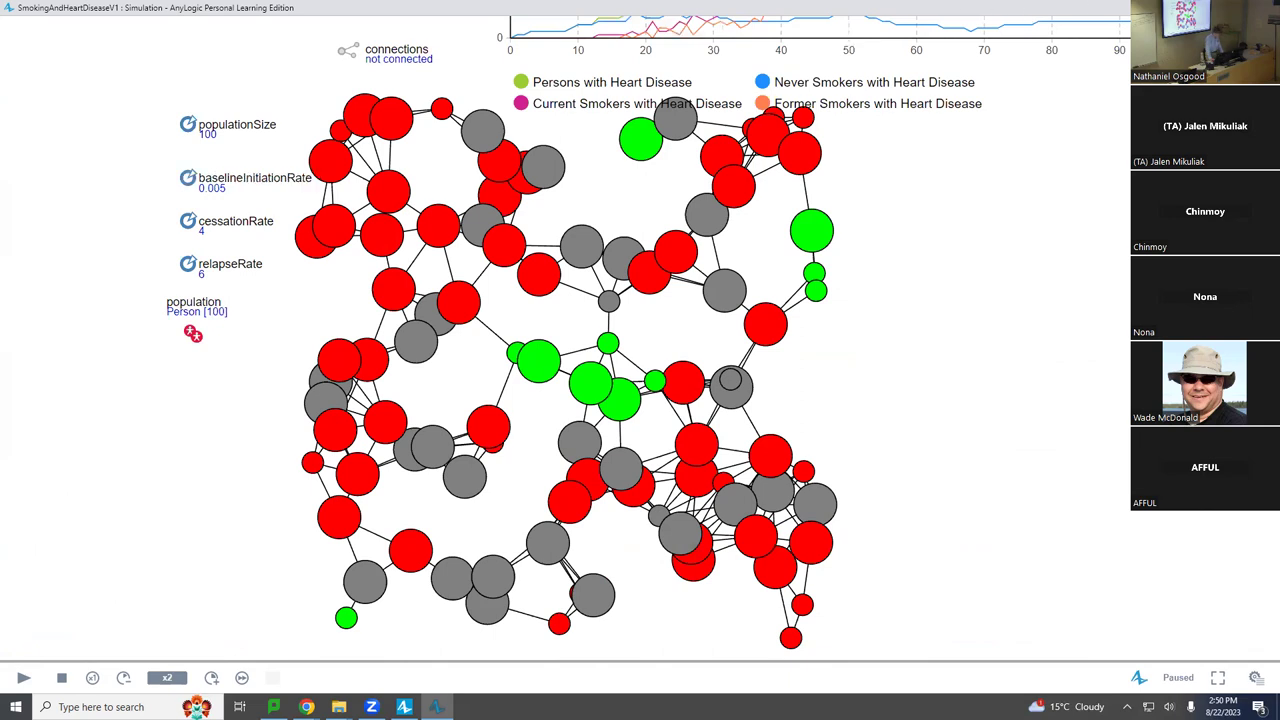
{"action": "left_click", "coordinate": [1258, 8]}
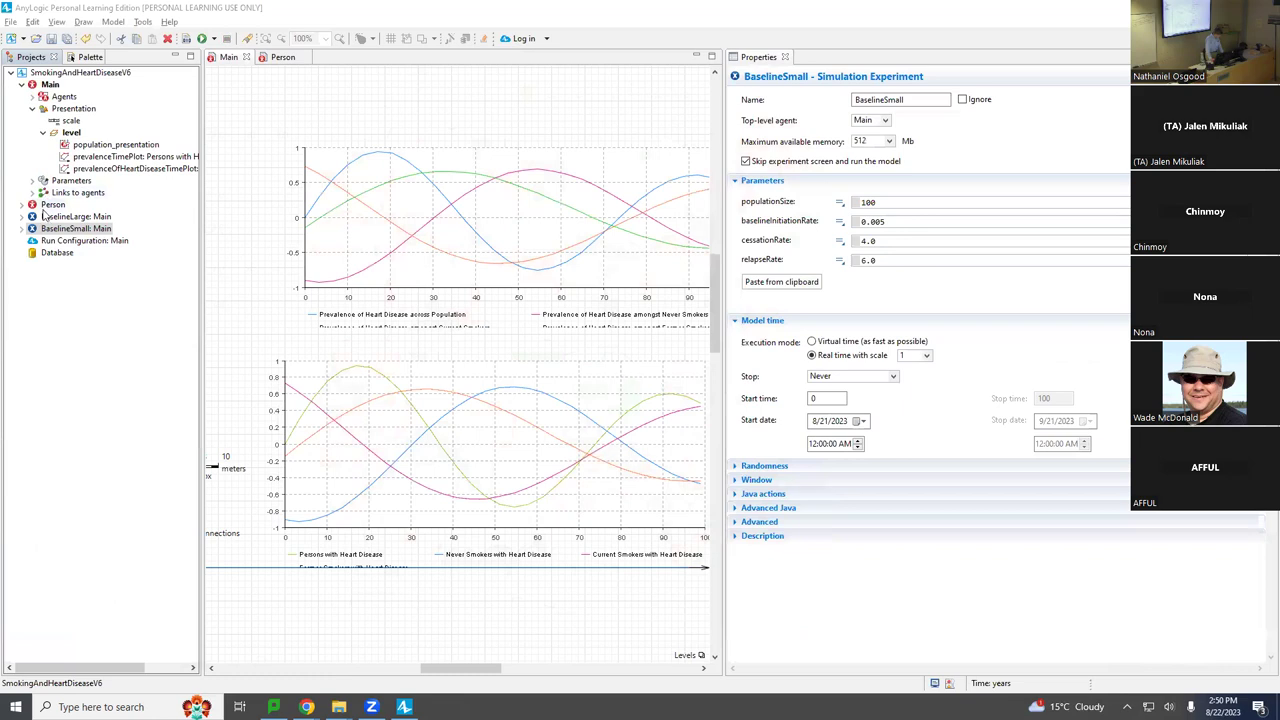
Set the default value of Main's baselineInitiationRate parameter to 0.002 and save the model
{"action": "left_click", "coordinate": [50, 85]}
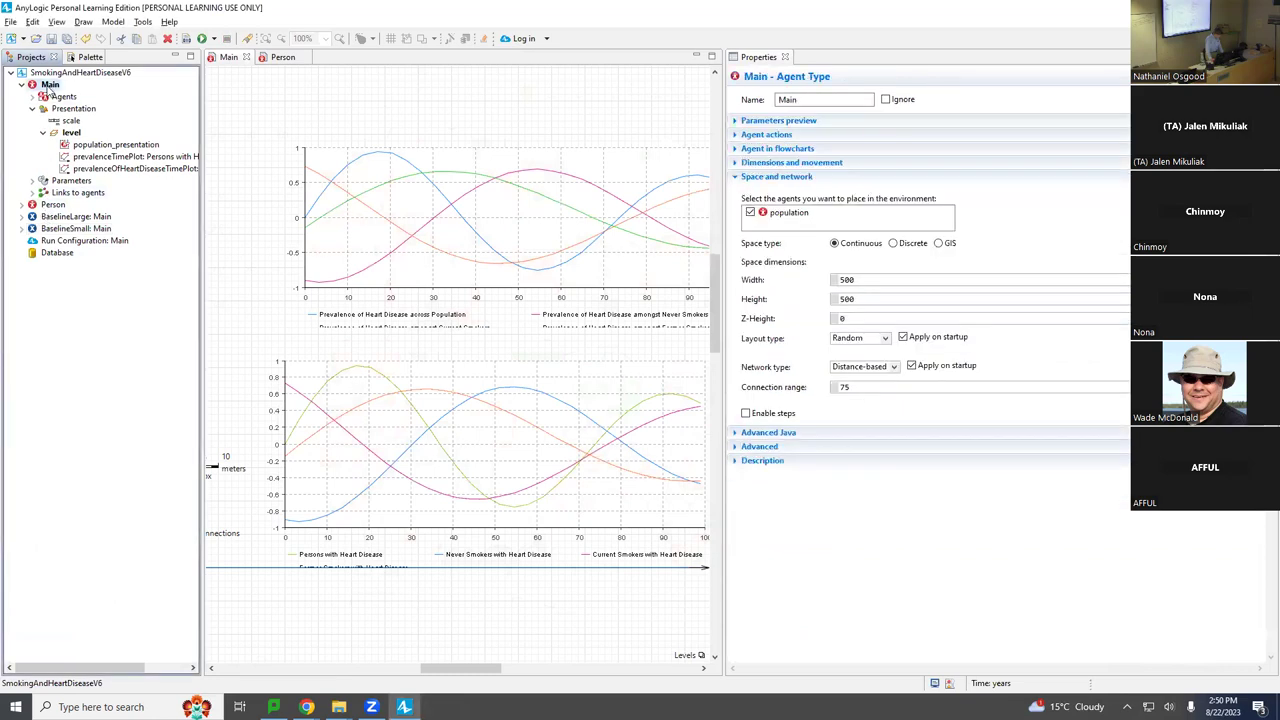
{"action": "left_click", "coordinate": [441, 669]}
{"action": "left_click_drag", "start_coordinate": [415, 670], "coordinate": [335, 670]}
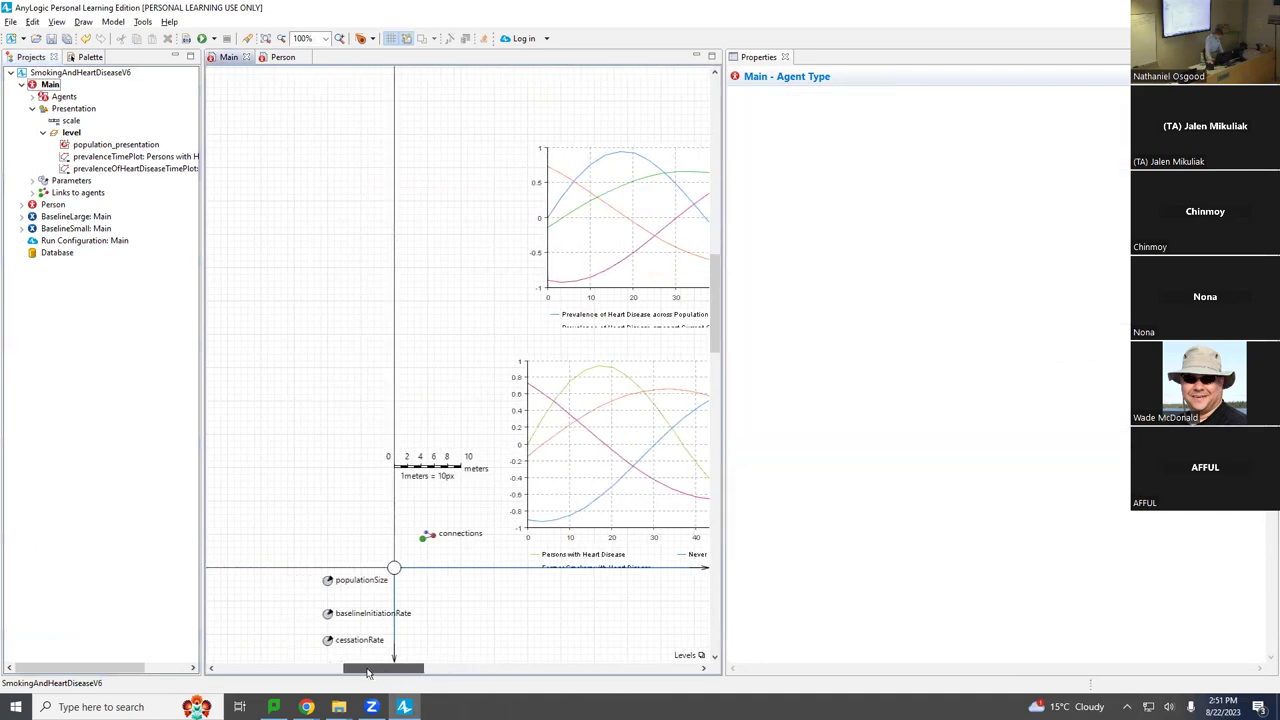
{"action": "scroll", "coordinate": [360, 606], "scroll_direction": "down", "scroll_amount": 2}
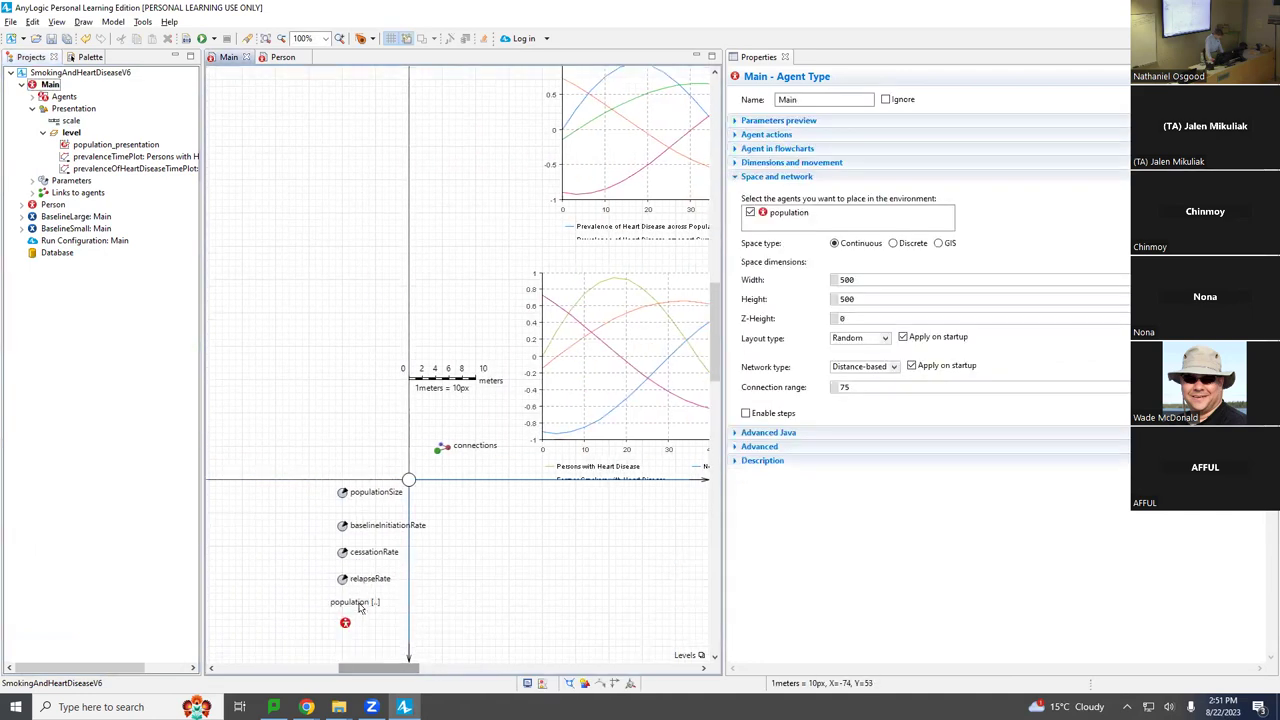
{"action": "left_click", "coordinate": [343, 526]}
{"action": "left_click", "coordinate": [873, 156]}
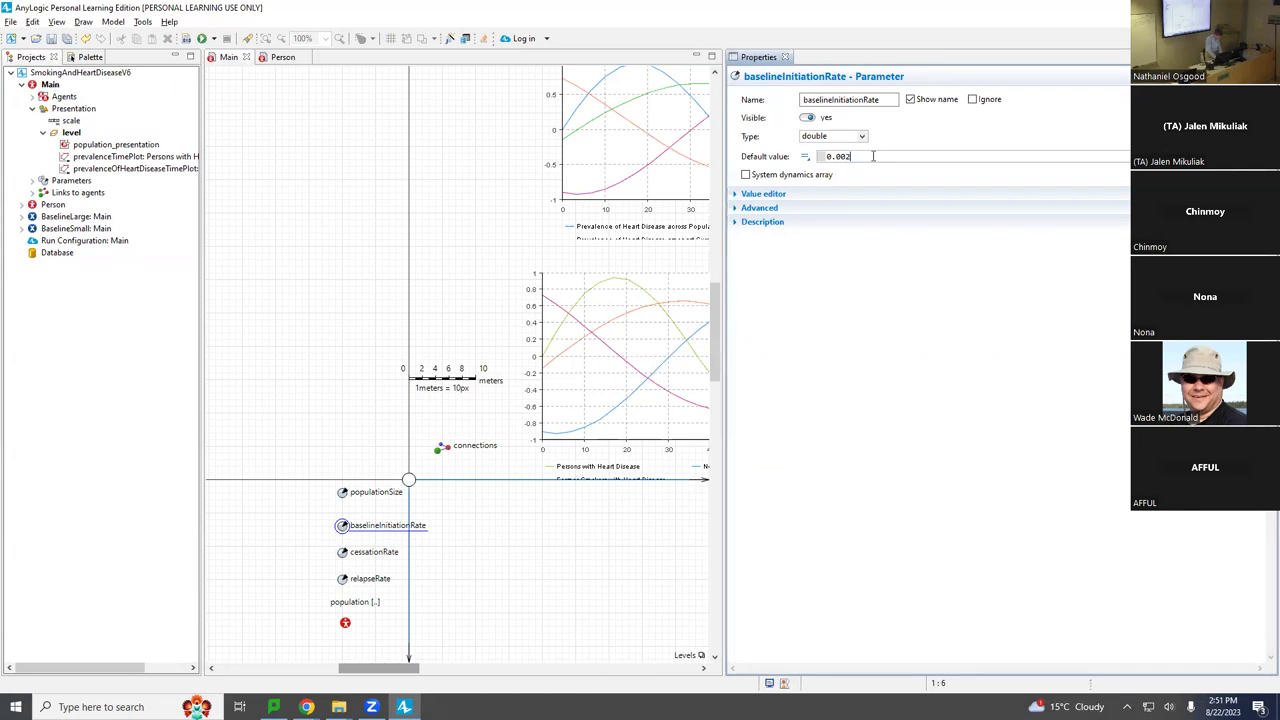
{"action": "key", "text": "ctrl+s"}
{"action": "key", "text": "ctrl+s"}
Run the BaselineSmall experiment again and speed the simulation up to x10
{"action": "right_click", "coordinate": [58, 230]}
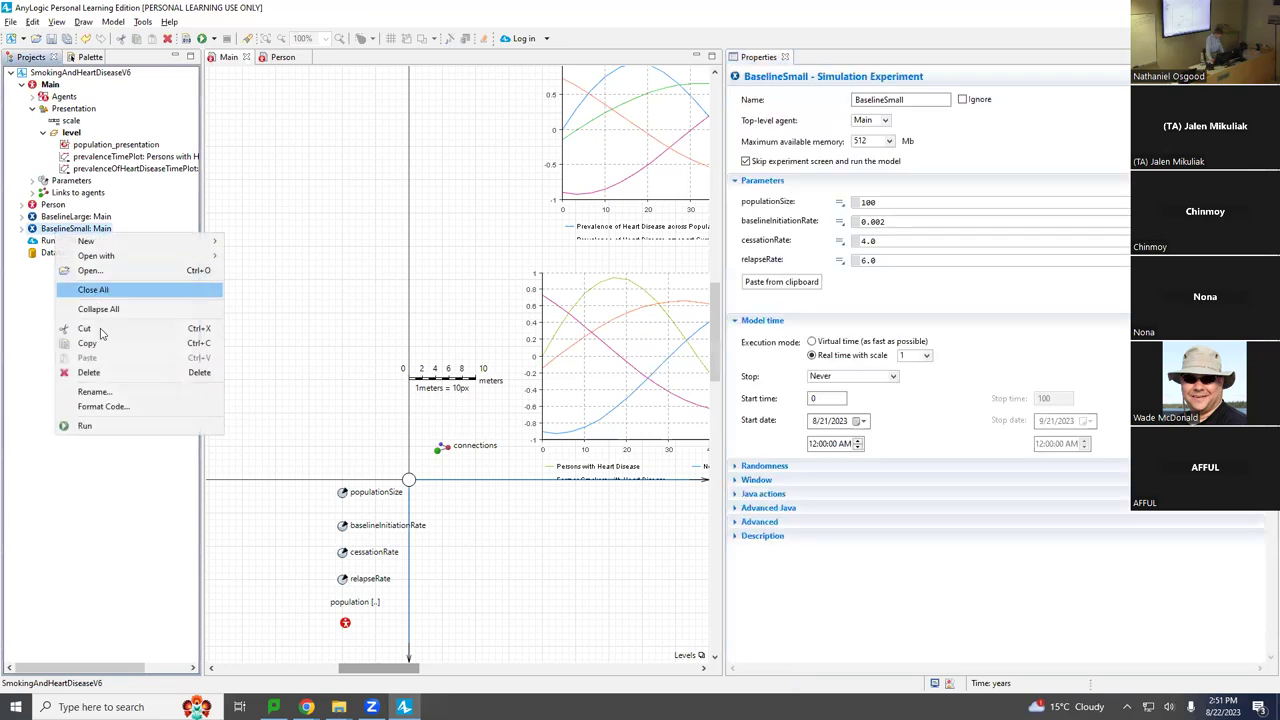
{"action": "left_click", "coordinate": [118, 426]}
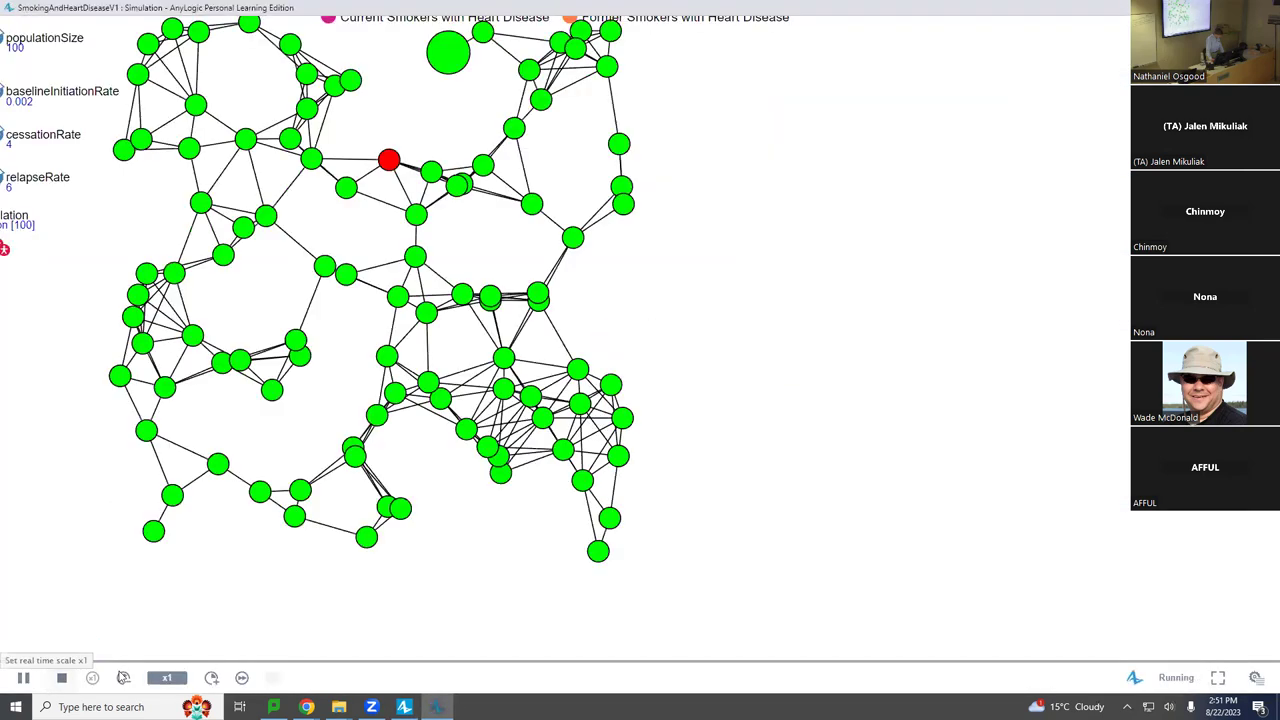
{"action": "left_click", "coordinate": [211, 679]}
{"action": "left_click", "coordinate": [211, 679]}
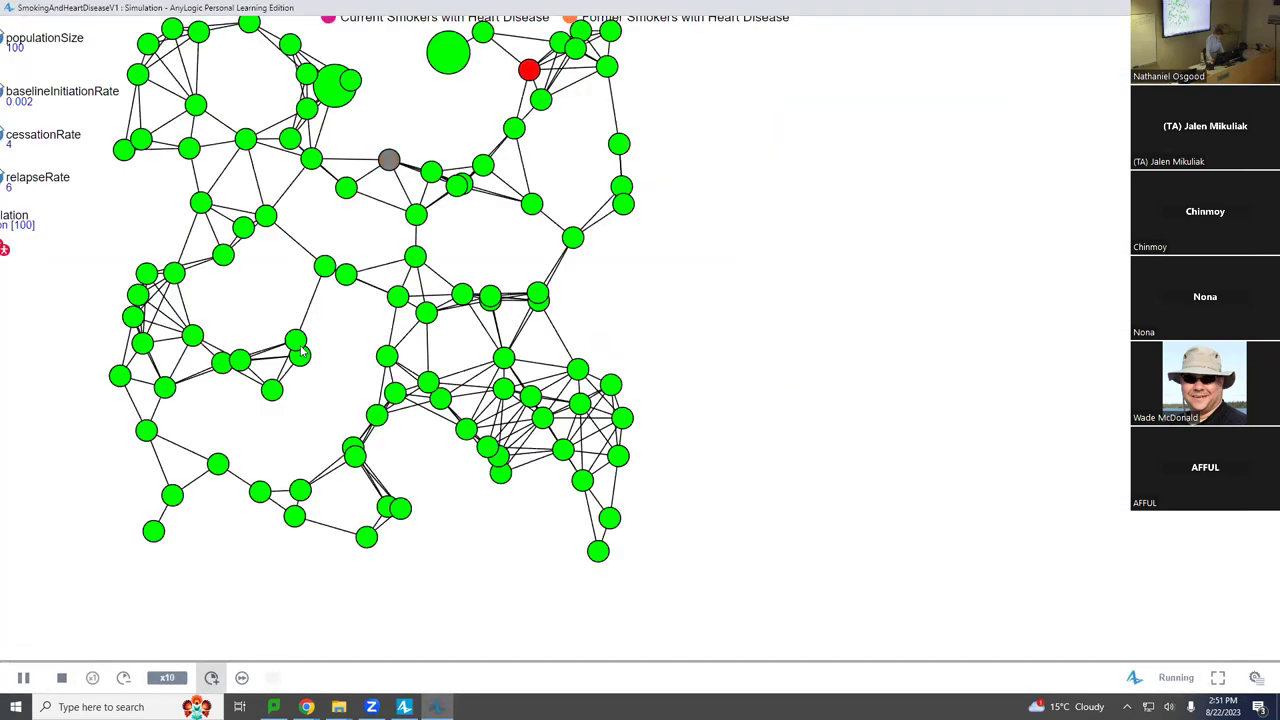
{"action": "left_click", "coordinate": [211, 679]}
Watch the prevalence and count plots develop in the running simulation, and pause it at about time 100
{"action": "scroll", "coordinate": [318, 650], "scroll_direction": "up", "scroll_amount": 5}
{"action": "scroll", "coordinate": [300, 640], "scroll_direction": "up", "scroll_amount": 4}
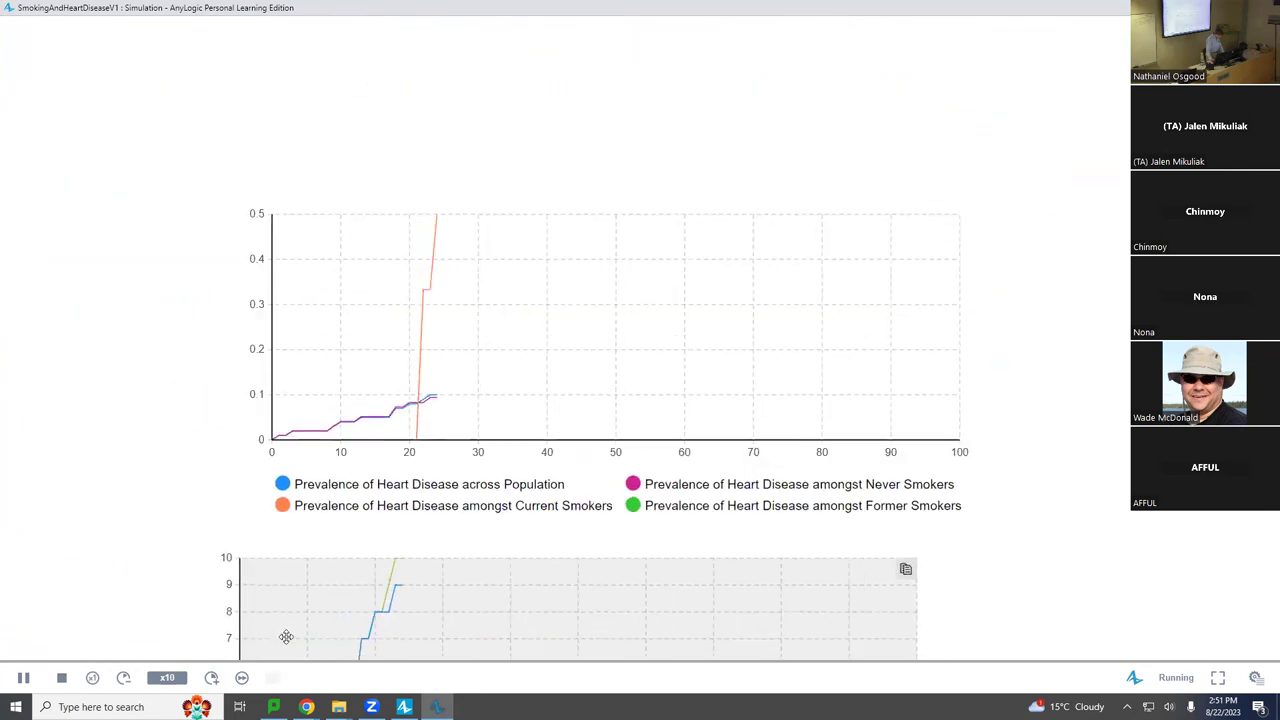
{"action": "scroll", "coordinate": [294, 120], "scroll_direction": "down", "scroll_amount": 8}
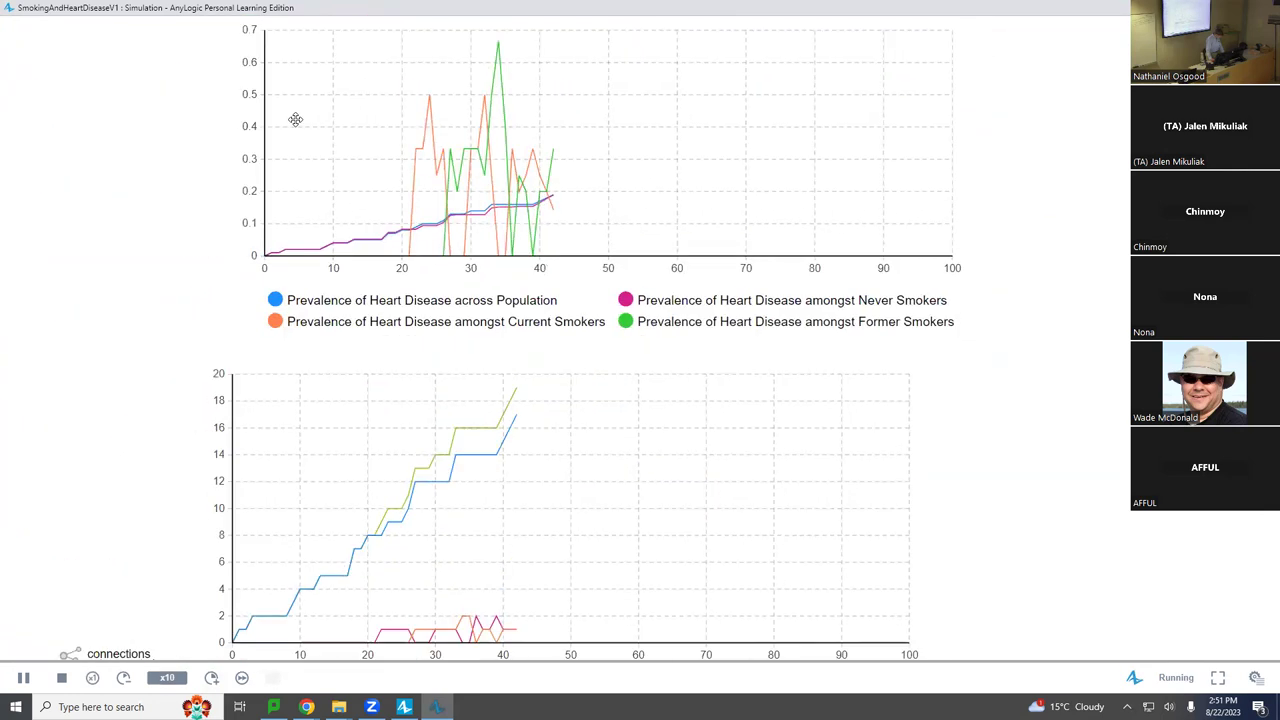
{"action": "scroll", "coordinate": [303, 234], "scroll_direction": "up", "scroll_amount": 2}
{"action": "scroll", "coordinate": [303, 234], "scroll_direction": "up", "scroll_amount": 2}
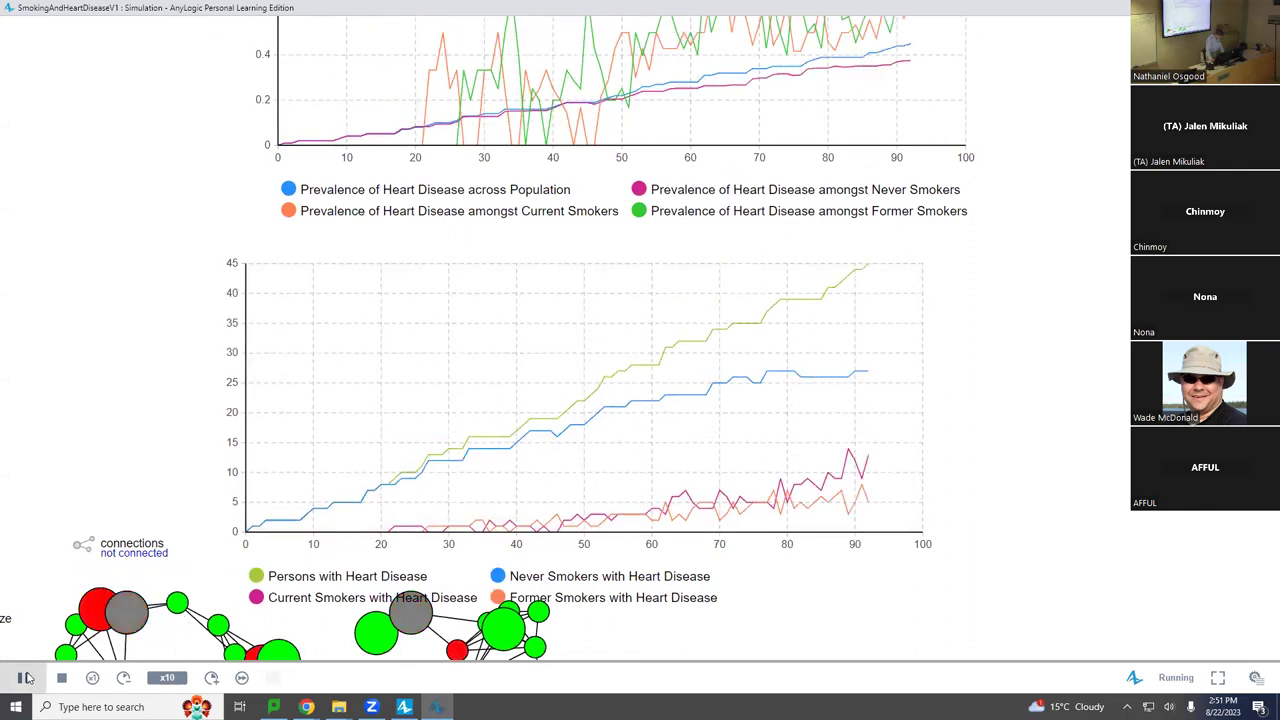
{"action": "left_click", "coordinate": [25, 678]}
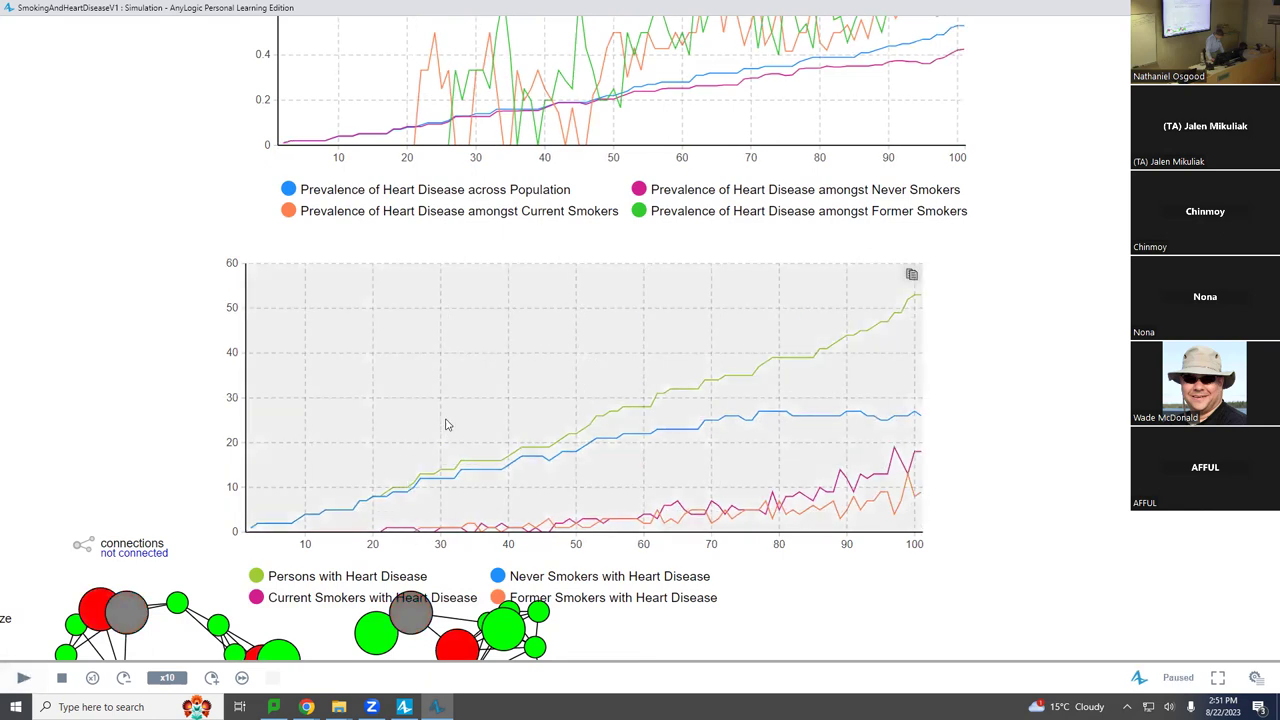
Compare the heart disease prevalence curves by smoking status with the counts and the population network in the paused simulation
{"action": "scroll", "coordinate": [460, 631], "scroll_direction": "up", "scroll_amount": 5}
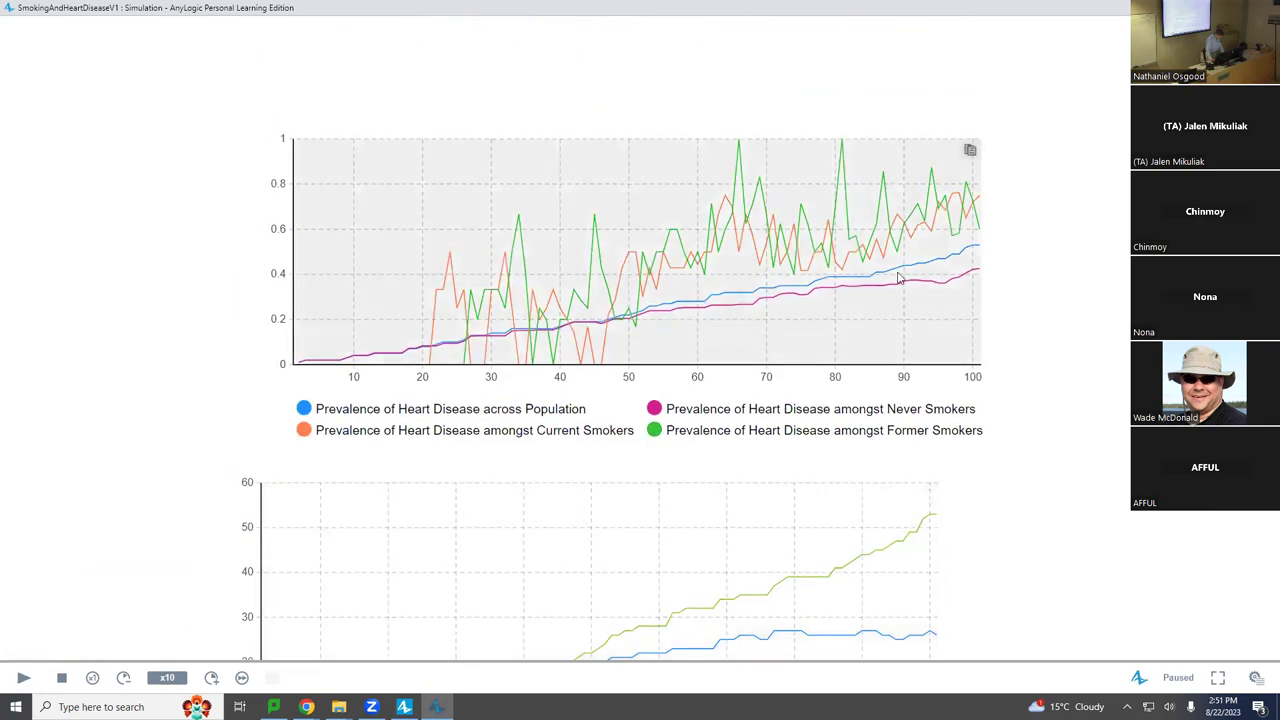
{"action": "scroll", "coordinate": [509, 546], "scroll_direction": "up", "scroll_amount": 5}
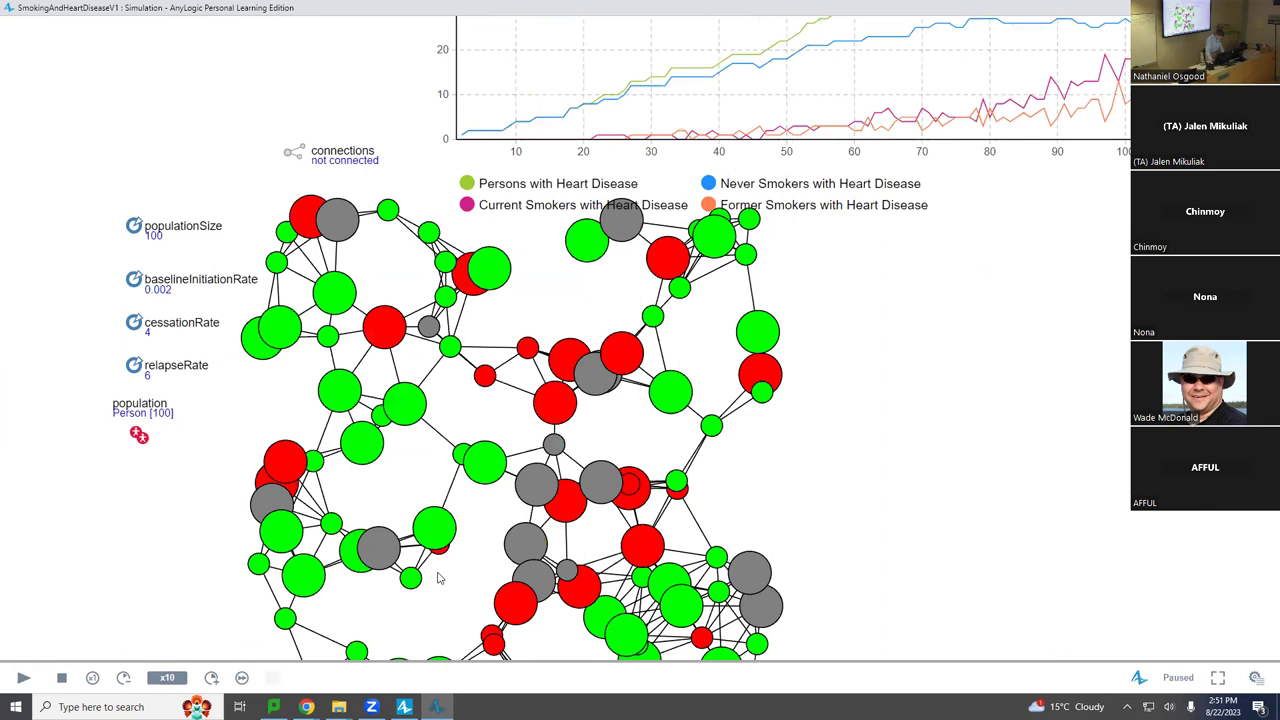
{"action": "scroll", "coordinate": [456, 498], "scroll_direction": "down", "scroll_amount": 2}
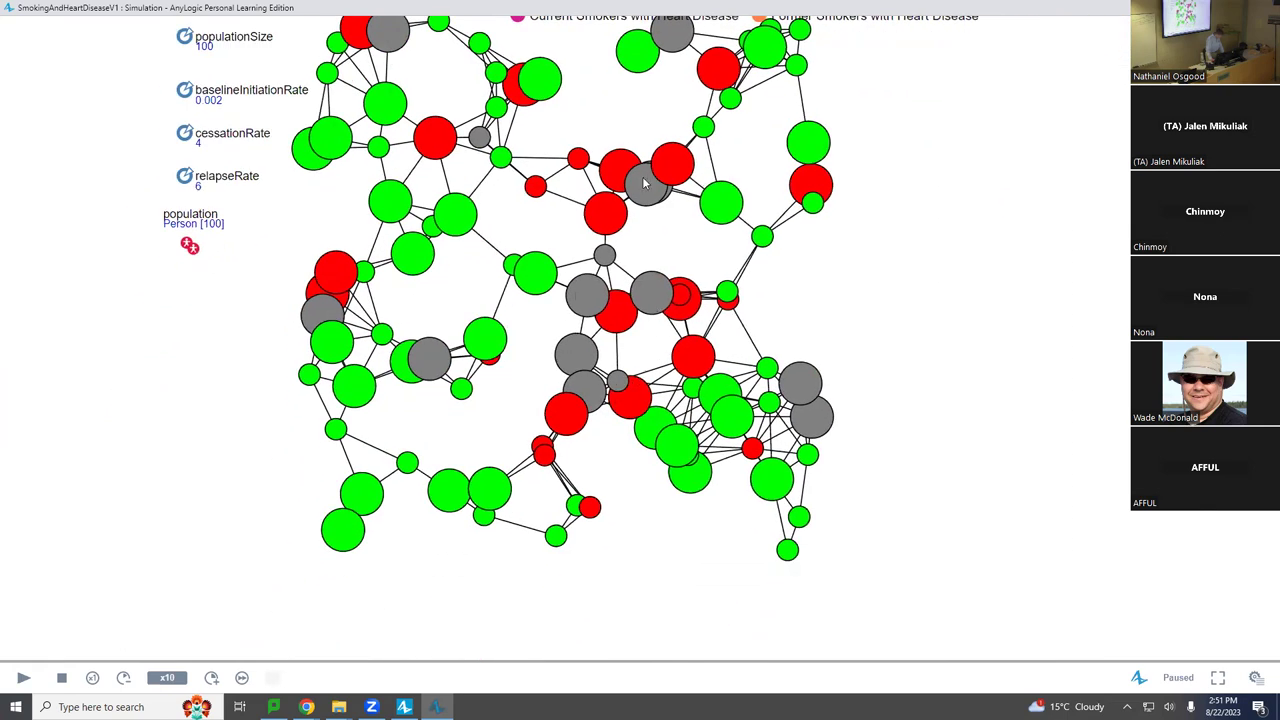
{"action": "scroll", "coordinate": [644, 183], "scroll_direction": "up", "scroll_amount": 1}
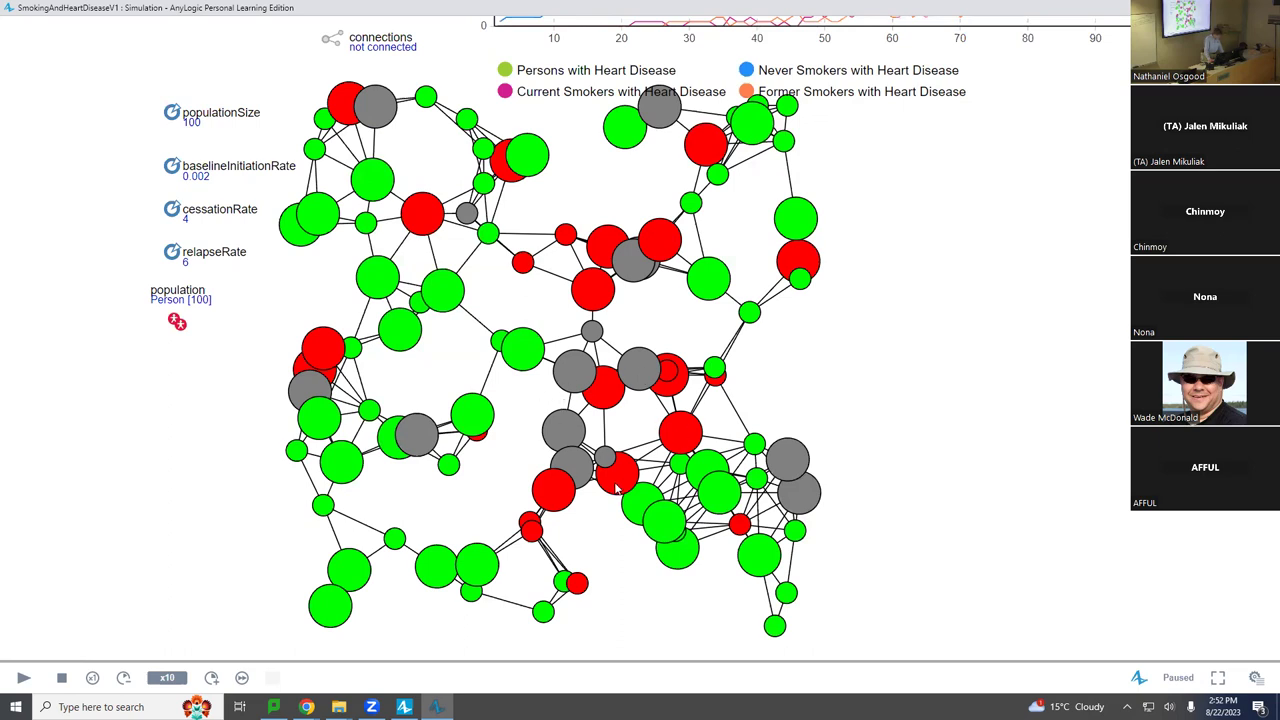
{"action": "scroll", "coordinate": [515, 434], "scroll_direction": "up", "scroll_amount": 5}
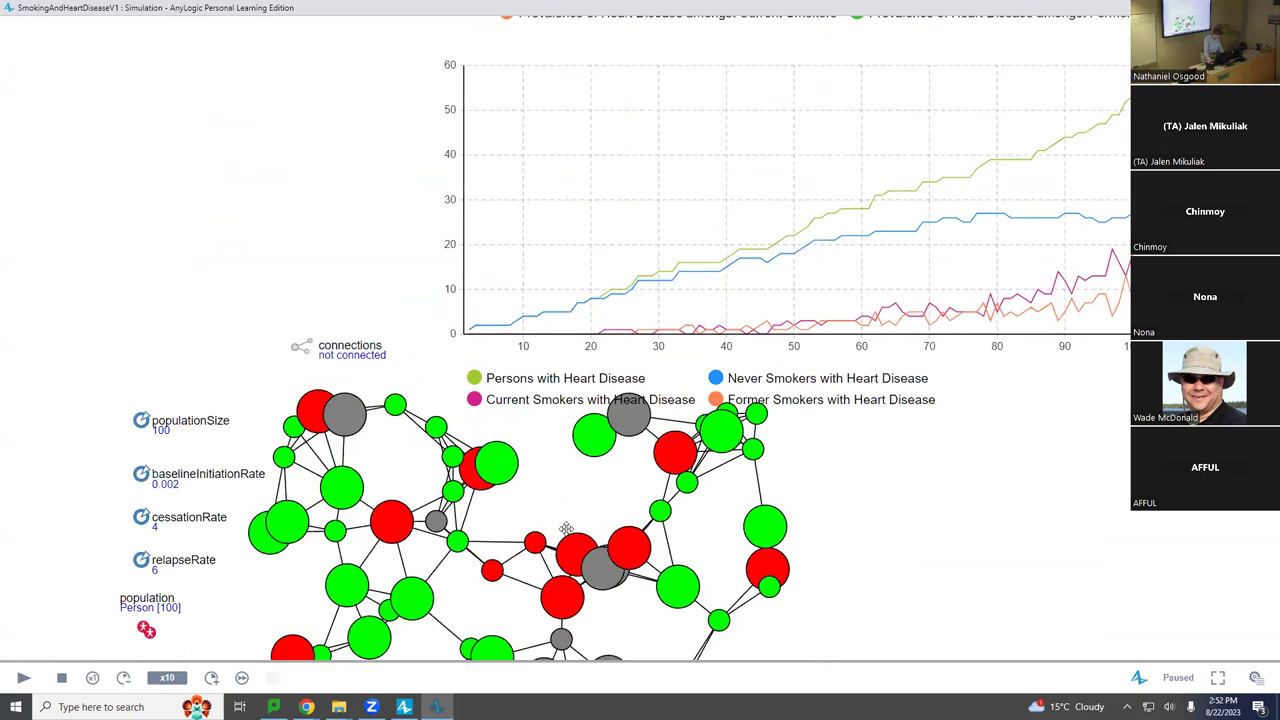
{"action": "left_click_drag", "start_coordinate": [923, 306], "coordinate": [927, 596]}
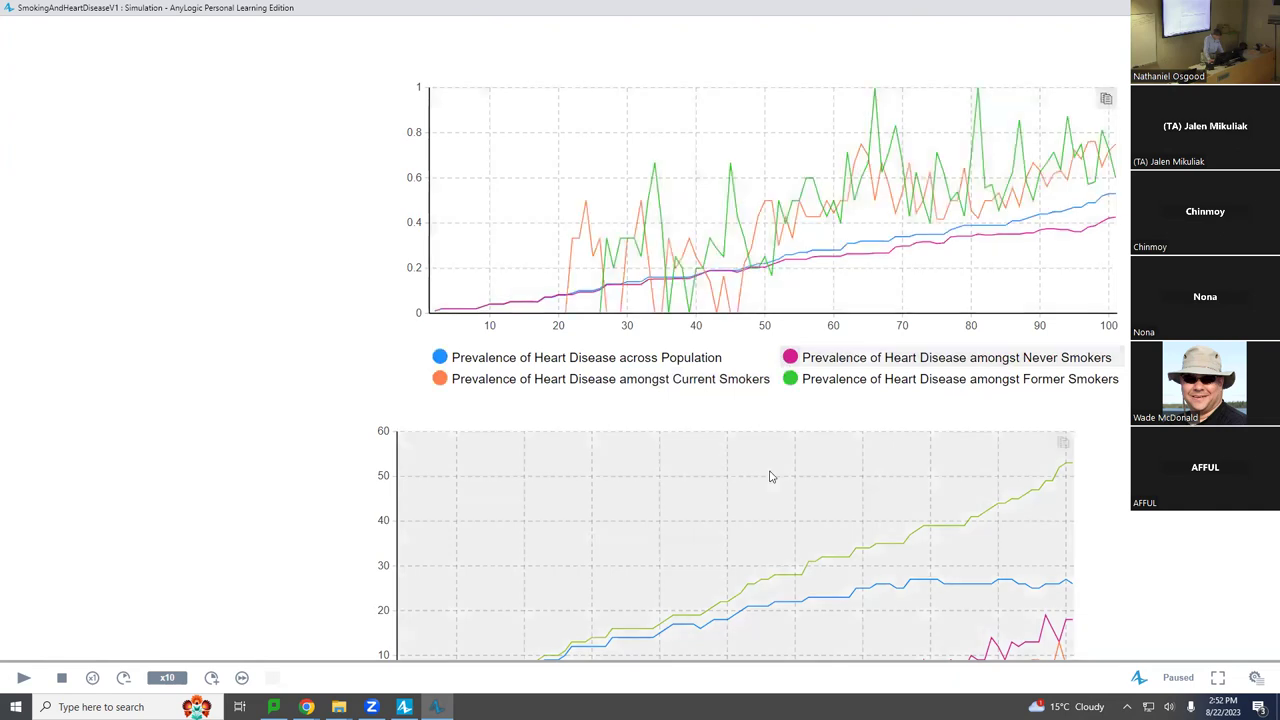
{"action": "left_click_drag", "start_coordinate": [768, 477], "coordinate": [873, 203]}
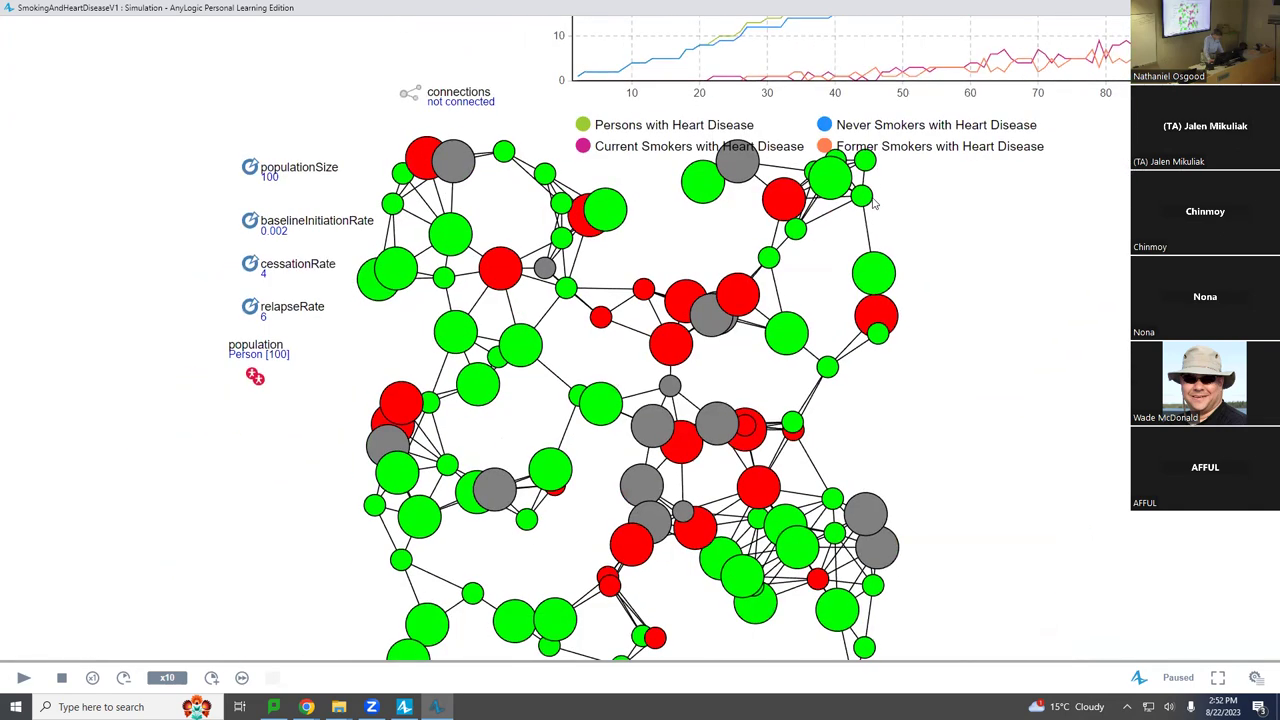